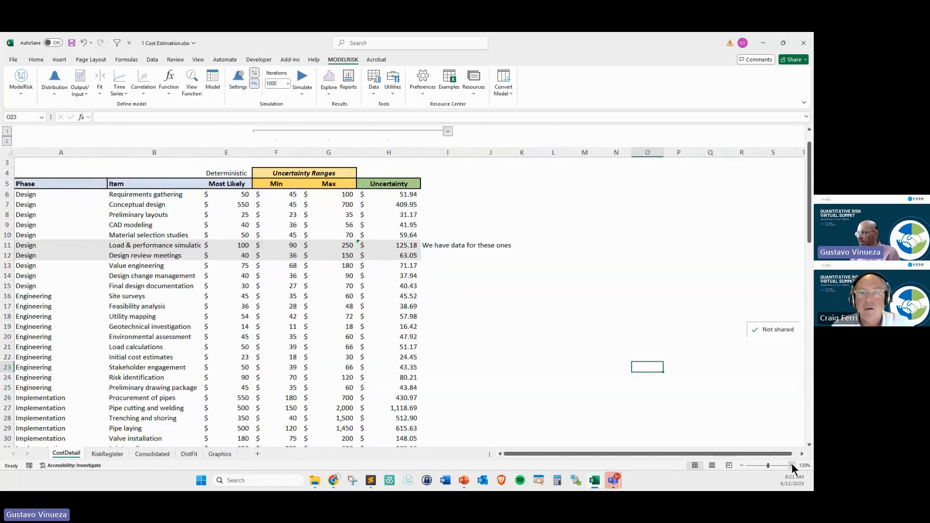
# Zoom the cost sheet to 140% and collapse the grouped uncertainty columns F to H.
pyautogui.click(791, 465)
pyautogui.click(791, 465)
pyautogui.scroll(2, 40, 182)
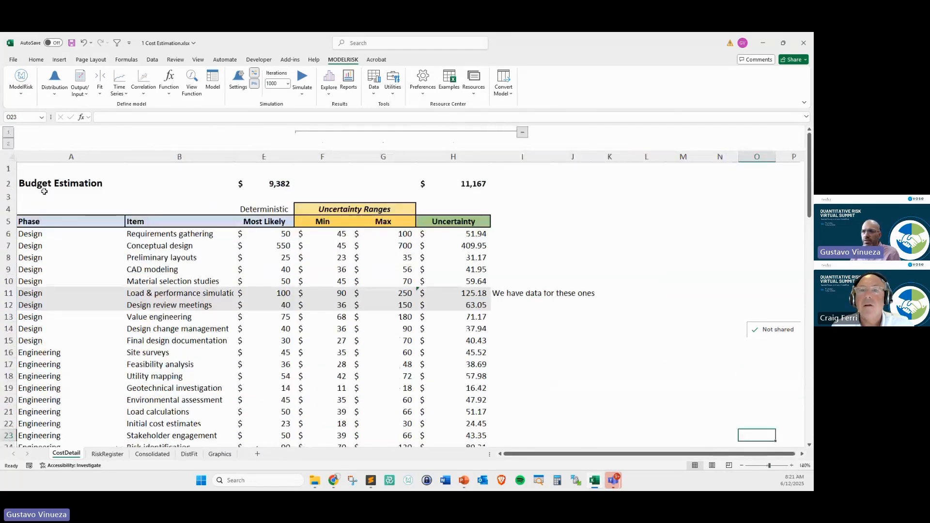
pyautogui.click(46, 187)
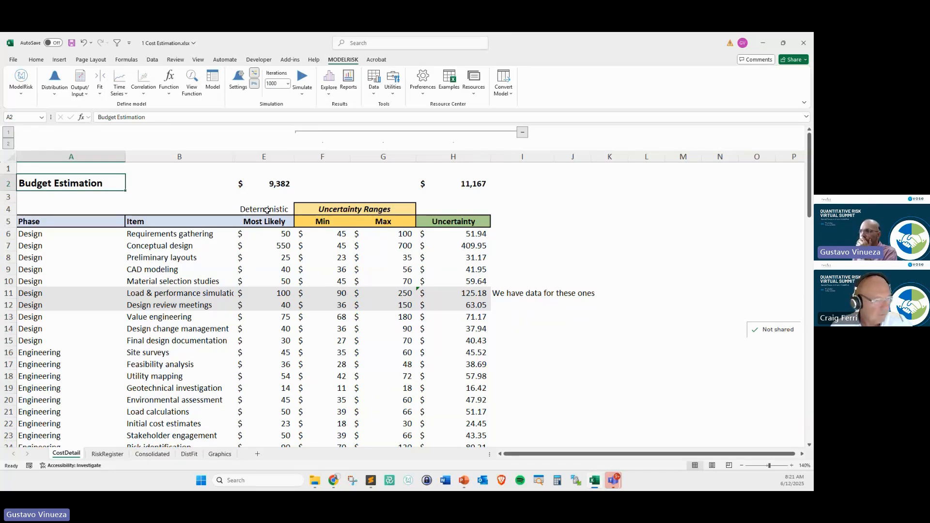
pyautogui.click(521, 135)
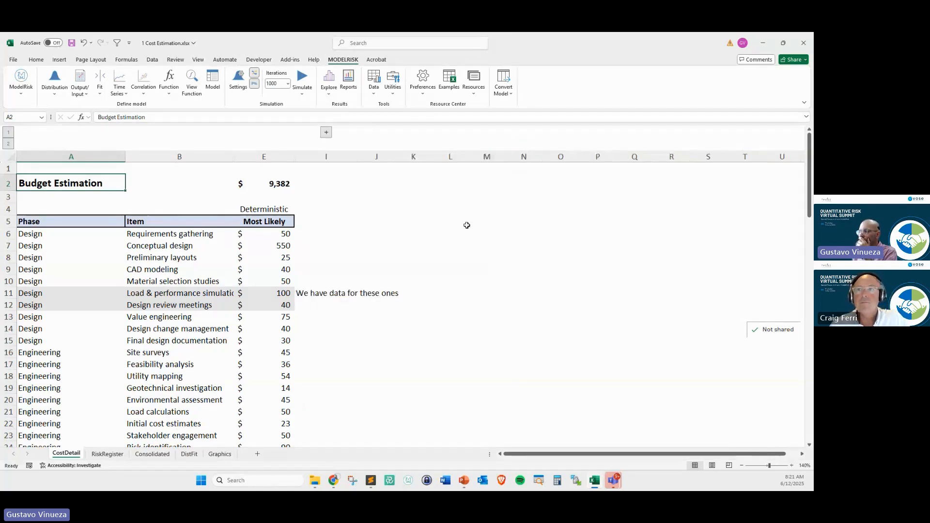
pyautogui.click(326, 258)
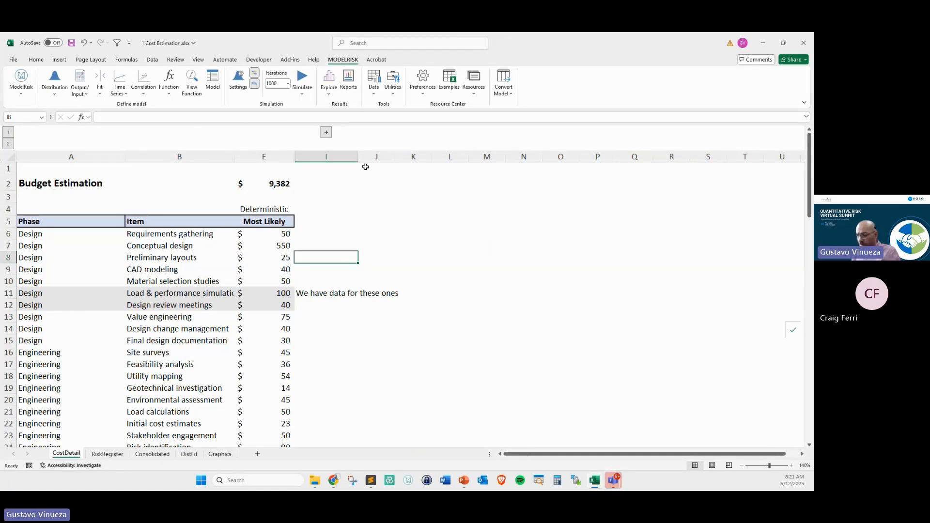
pyautogui.moveTo(324, 57)
pyautogui.mouseDown()
pyautogui.moveTo(357, 65)
pyautogui.moveTo(358, 54)
pyautogui.moveTo(326, 56)
pyautogui.mouseUp()
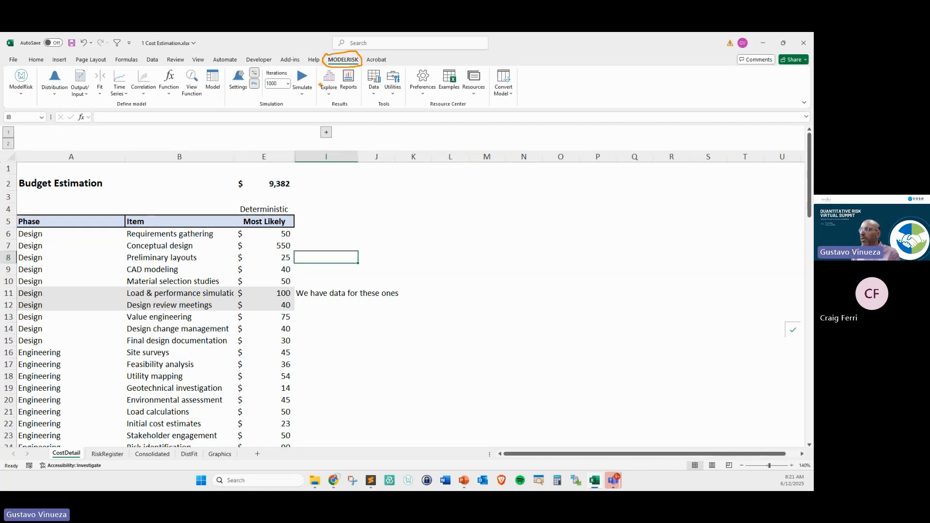
pyautogui.moveTo(332, 131); pyautogui.dragTo(341, 81)
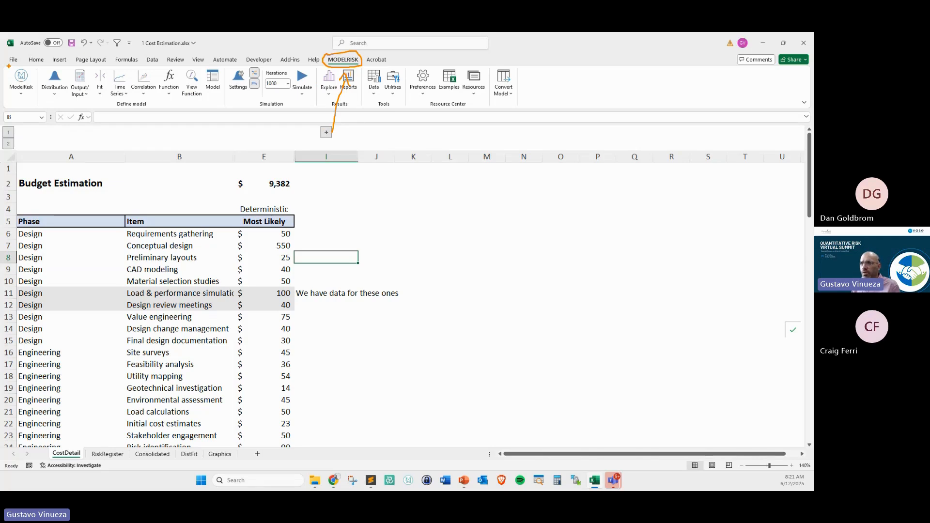
pyautogui.moveTo(8, 67)
pyautogui.mouseDown()
pyautogui.moveTo(208, 106)
pyautogui.moveTo(522, 102)
pyautogui.mouseUp()
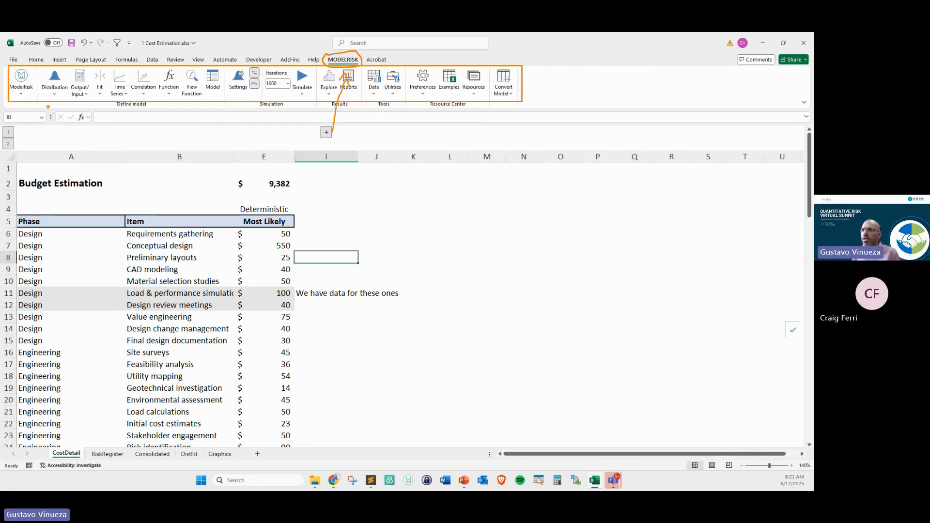
pyautogui.moveTo(52, 100); pyautogui.dragTo(92, 108)
pyautogui.moveTo(103, 97); pyautogui.dragTo(97, 115)
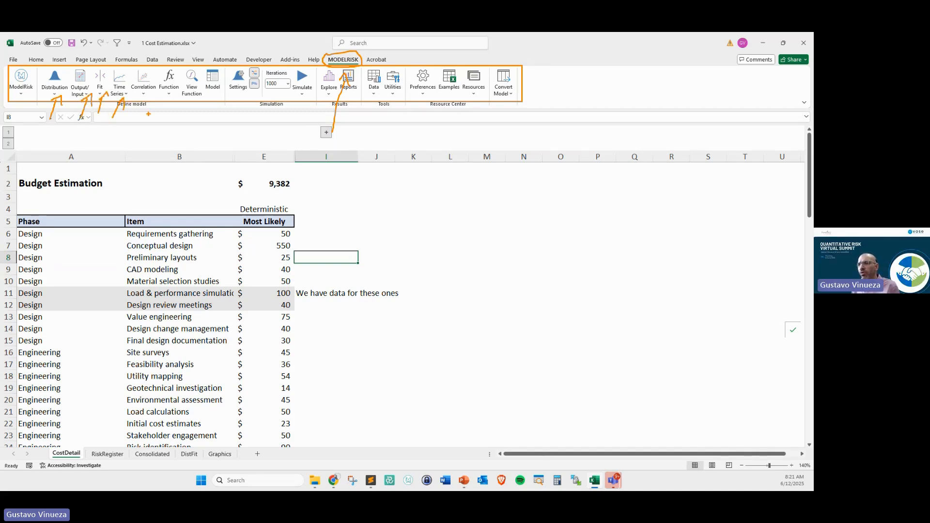
pyautogui.moveTo(145, 120); pyautogui.dragTo(152, 98)
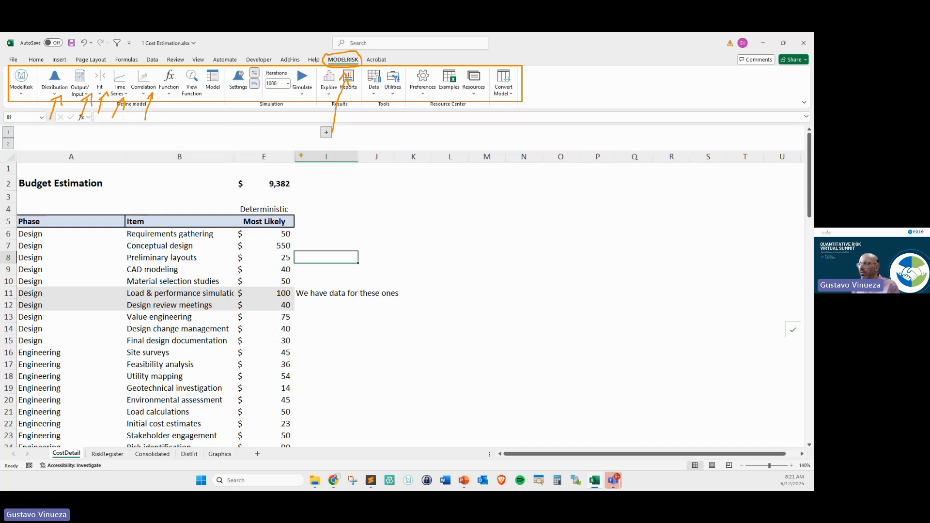
pyautogui.press('Escape')
pyautogui.click(410, 223)
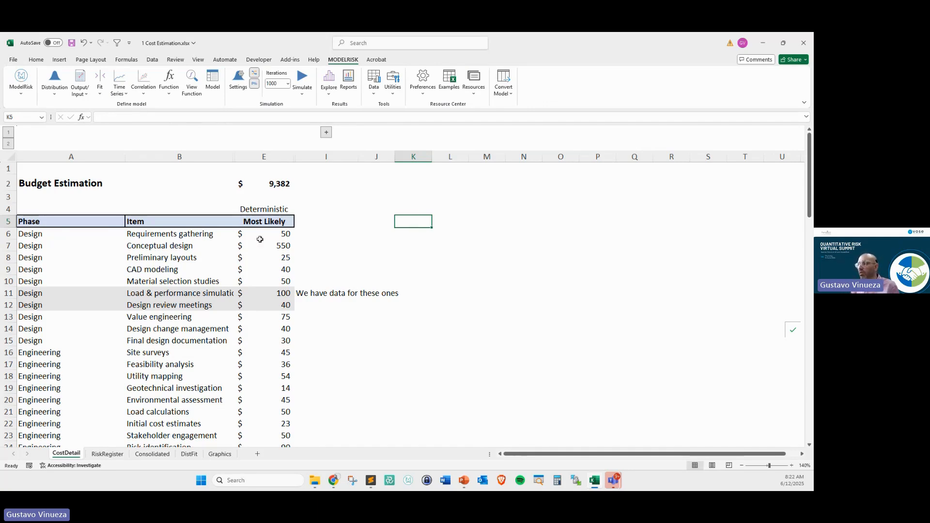
# Review the full list of project phases in the Phase column from row 6 down.
pyautogui.click(44, 236)
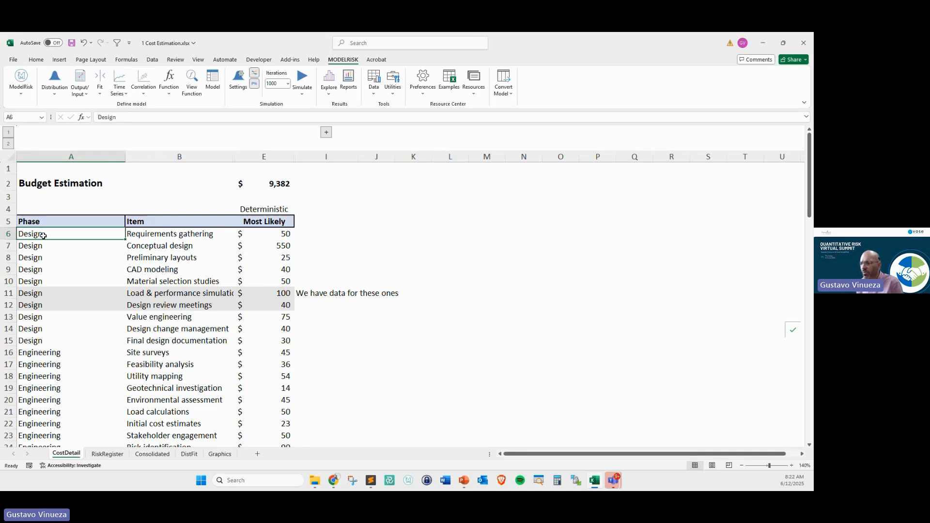
pyautogui.hotkey('ctrl', 'shift', 'Down')
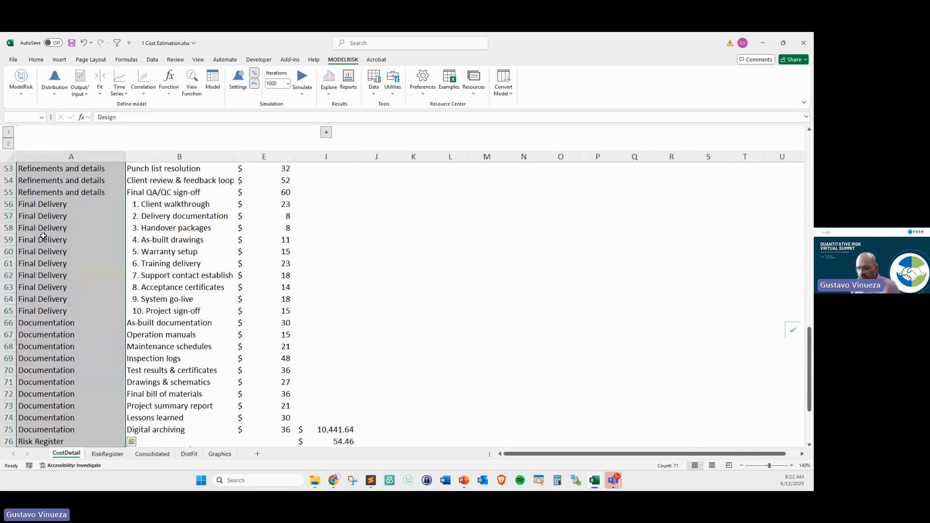
pyautogui.hotkey('ctrl', 'Up')
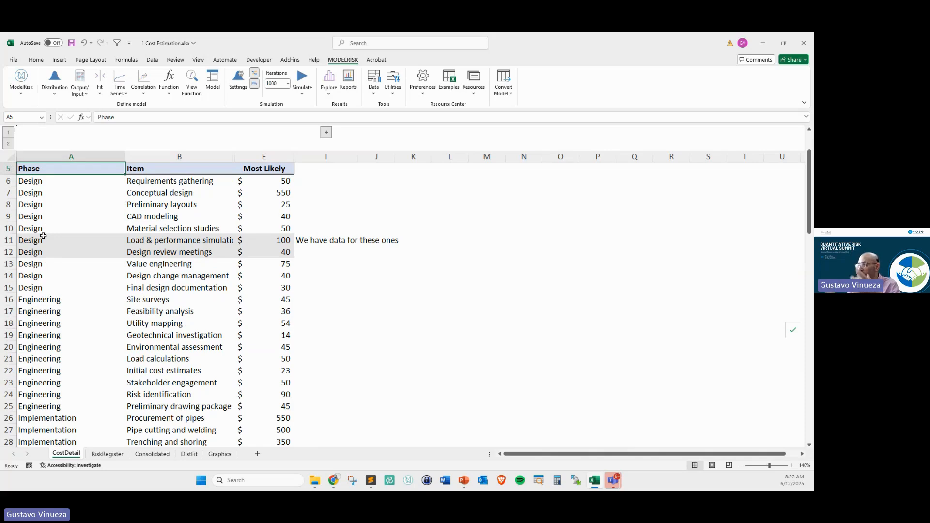
pyautogui.press('Up')
pyautogui.press('Up')
pyautogui.press('Down')
pyautogui.press('Down')
pyautogui.press('Down')
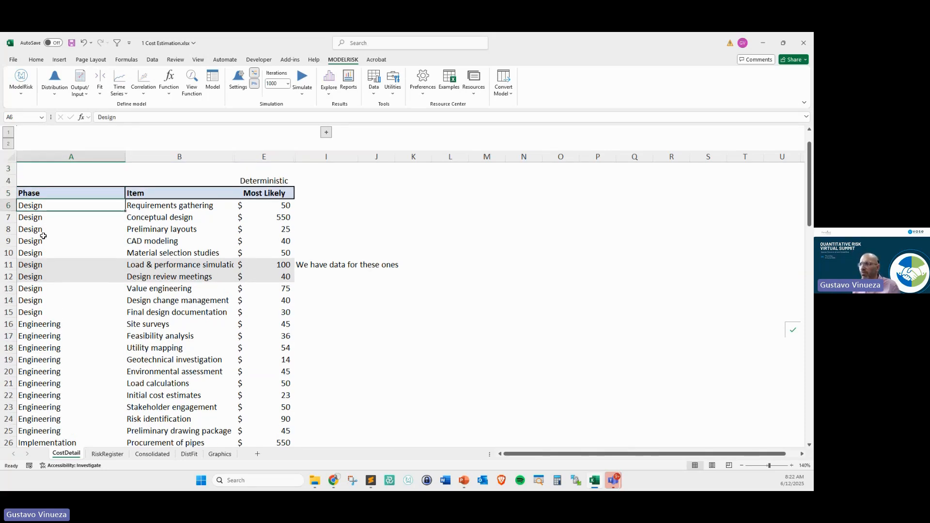
# Review the Most Likely costs from E6 down and inspect the budget total formula in E2.
pyautogui.press('Right')
pyautogui.press('Right')
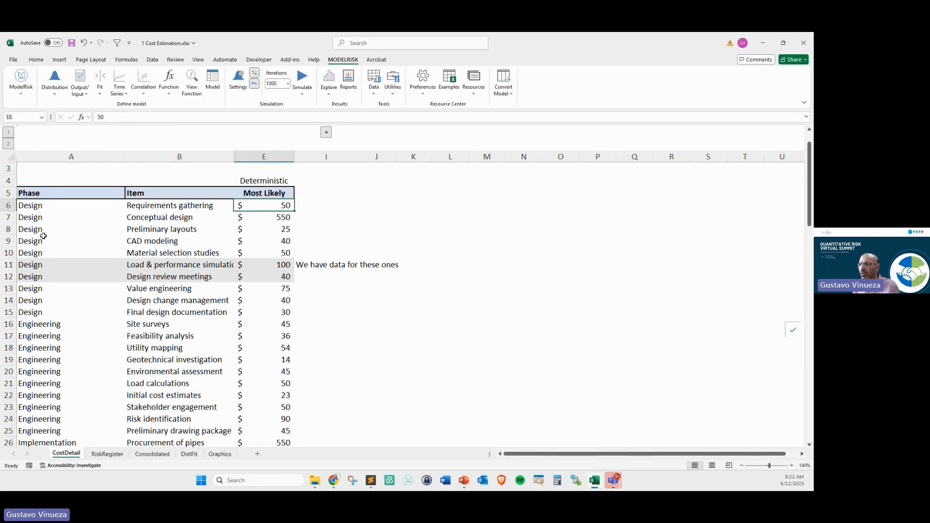
pyautogui.hotkey('ctrl', 'shift', 'Down')
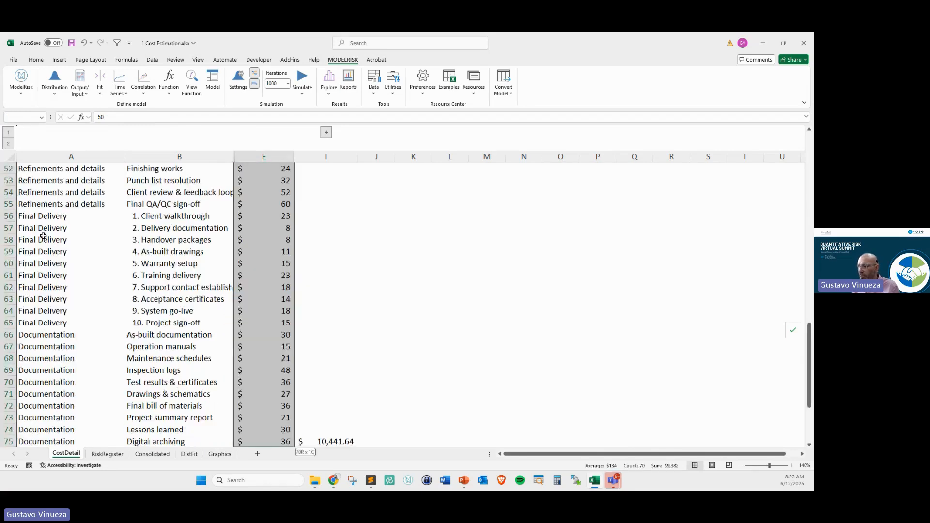
pyautogui.press('Up')
pyautogui.press('Up')
pyautogui.press('Up')
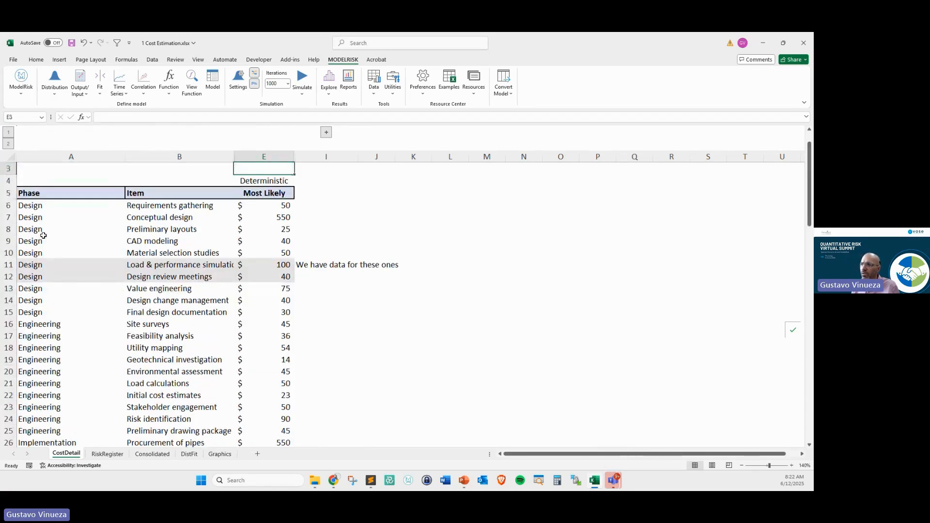
pyautogui.scroll(1, 310, 208)
pyautogui.click(271, 182)
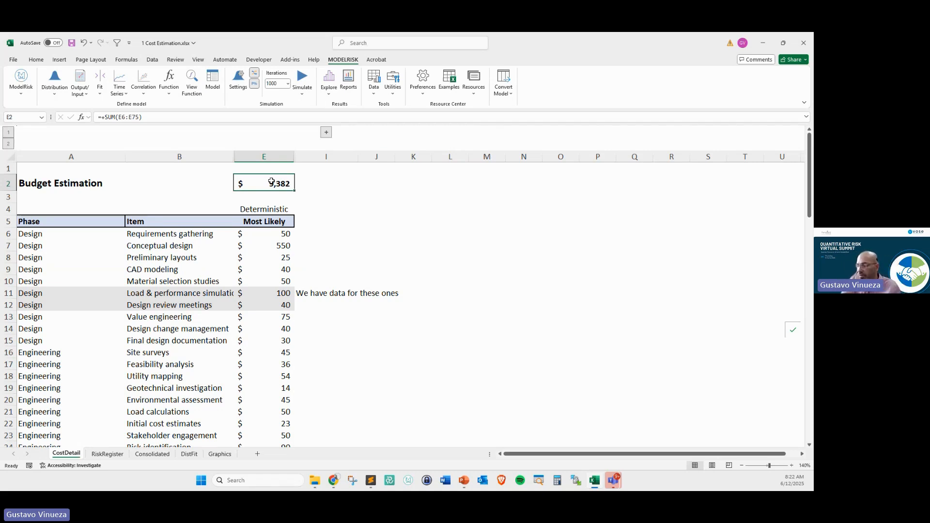
# Expand the grouped uncertainty columns and examine the Min and Max ranges and the uncertainty formula for Requirements gathering.
pyautogui.click(326, 131)
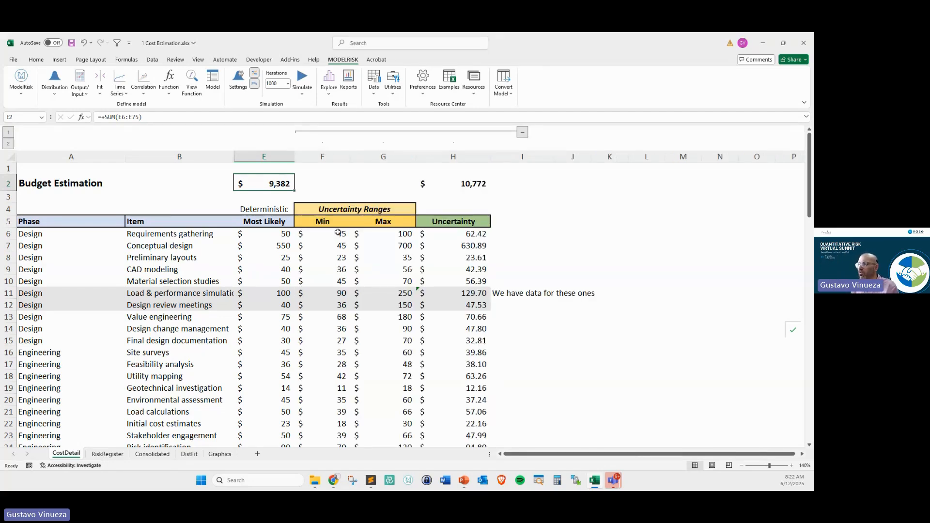
pyautogui.moveTo(318, 224); pyautogui.dragTo(396, 220)
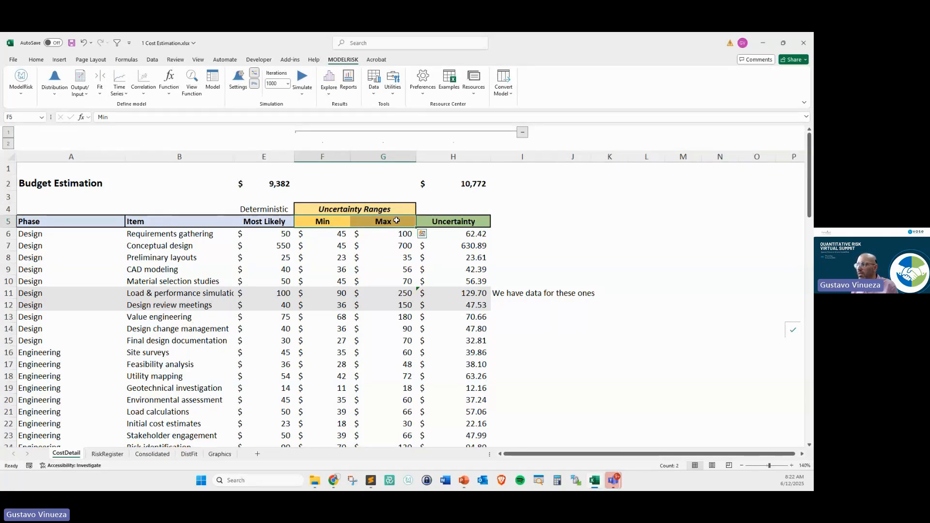
pyautogui.press('Down')
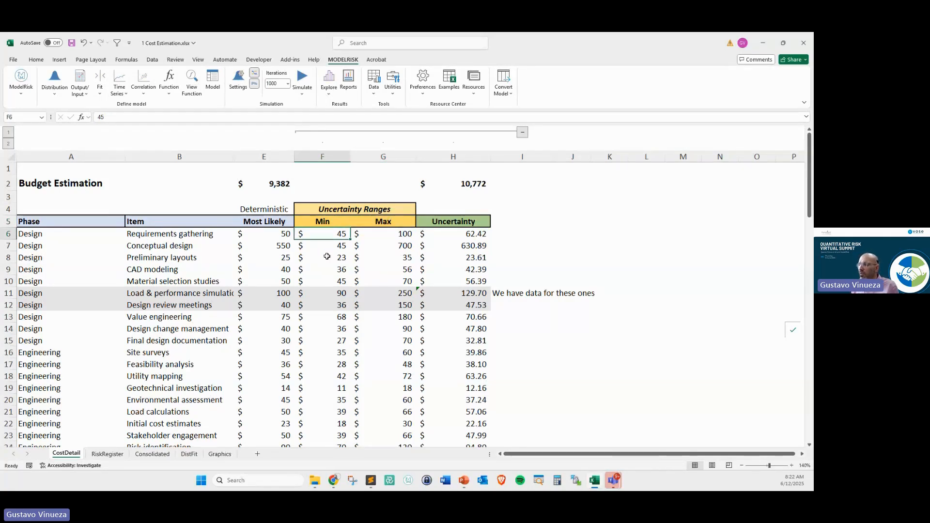
pyautogui.click(407, 234)
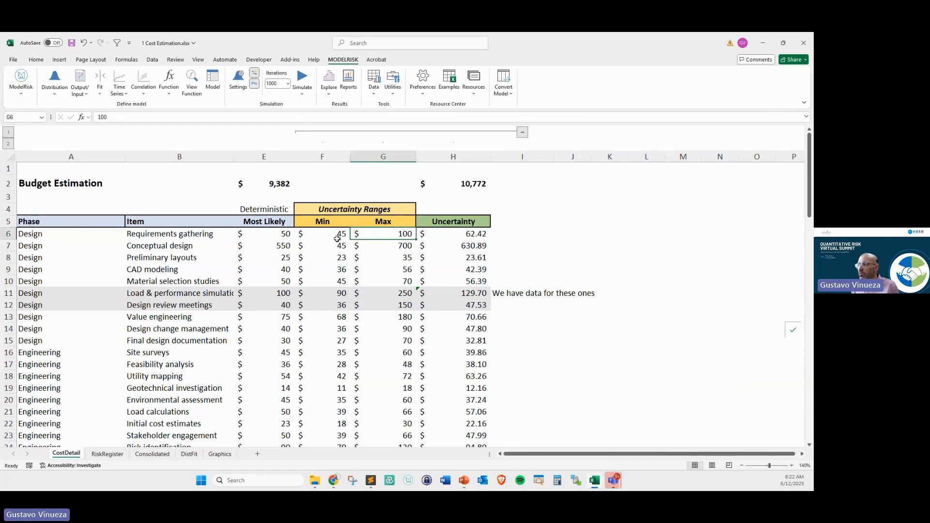
pyautogui.moveTo(335, 234); pyautogui.dragTo(382, 234)
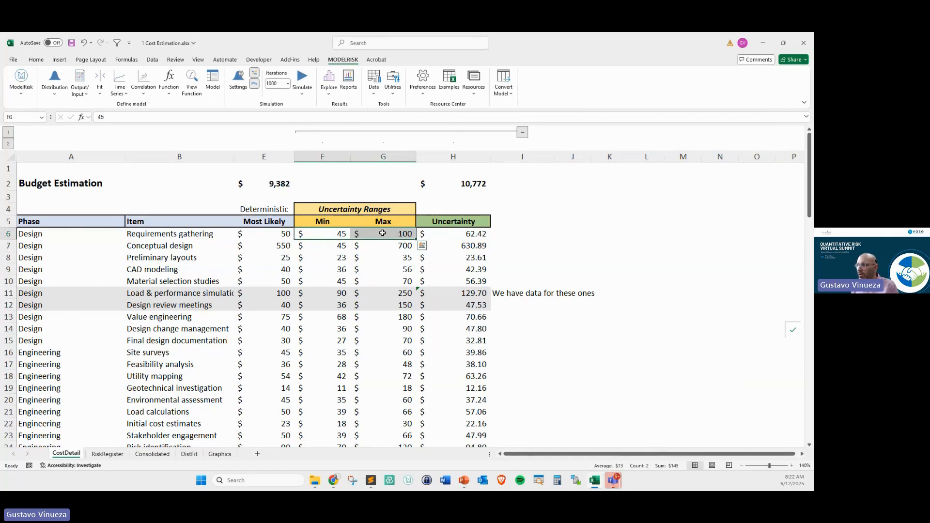
pyautogui.moveTo(312, 234)
pyautogui.mouseDown()
pyautogui.moveTo(285, 231)
pyautogui.moveTo(321, 247)
pyautogui.moveTo(329, 262)
pyautogui.mouseUp()
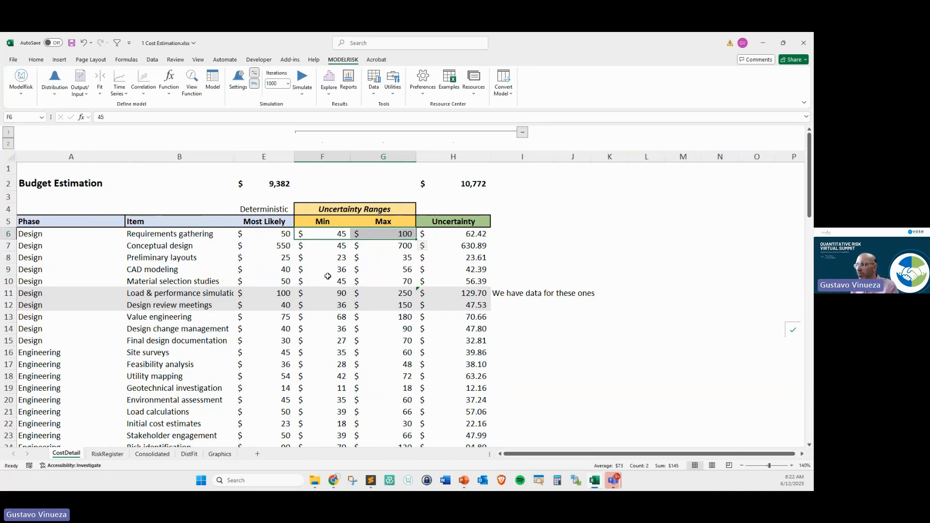
pyautogui.click(319, 255)
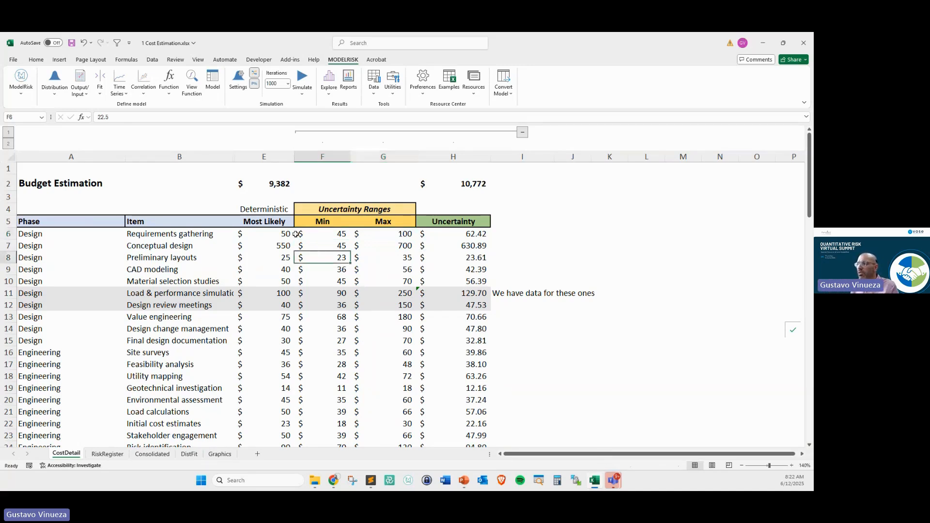
pyautogui.click(452, 235)
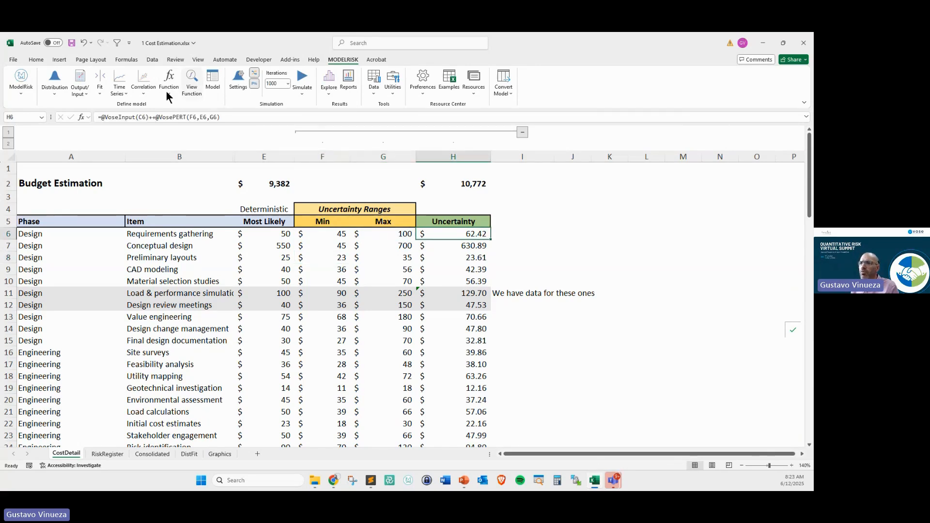
# Start a new PERT distribution for empty cell I6 from the ModelRisk distribution selection.
pyautogui.click(55, 79)
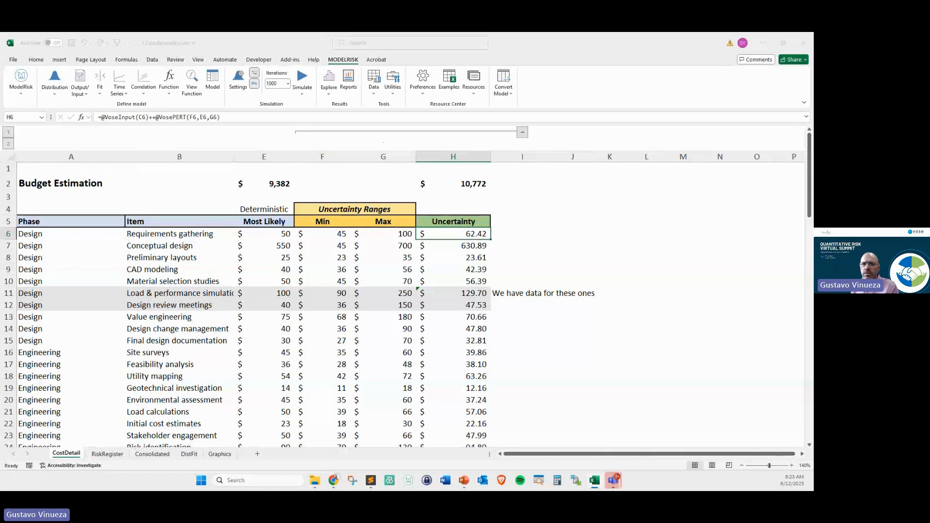
pyautogui.click(550, 234)
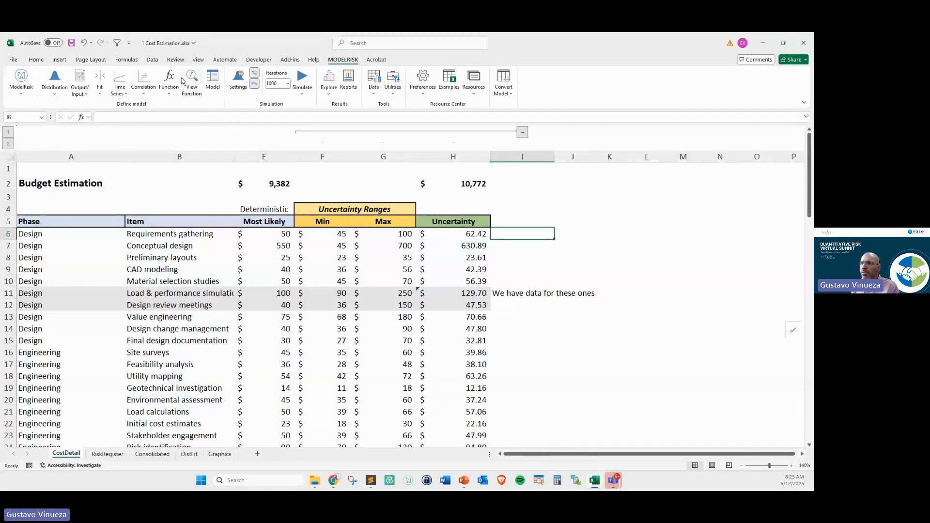
pyautogui.click(55, 80)
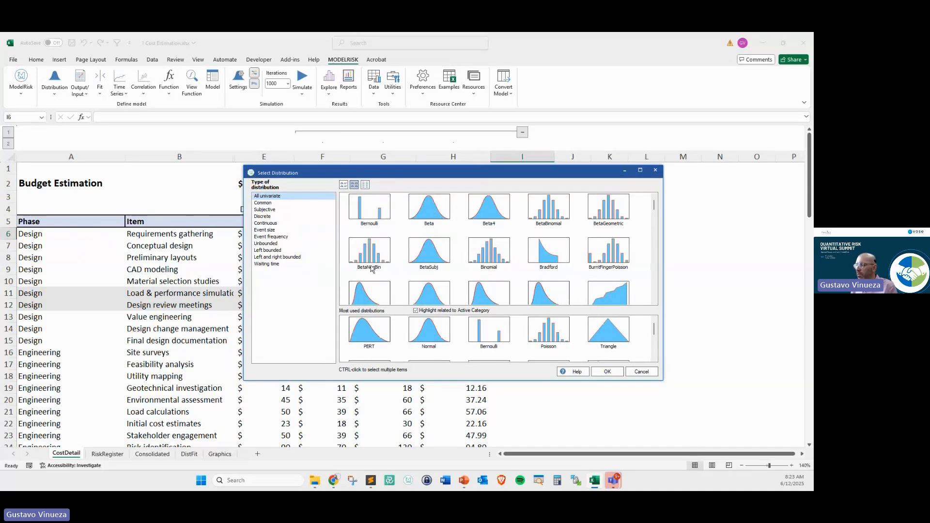
pyautogui.click(369, 329)
pyautogui.click(606, 374)
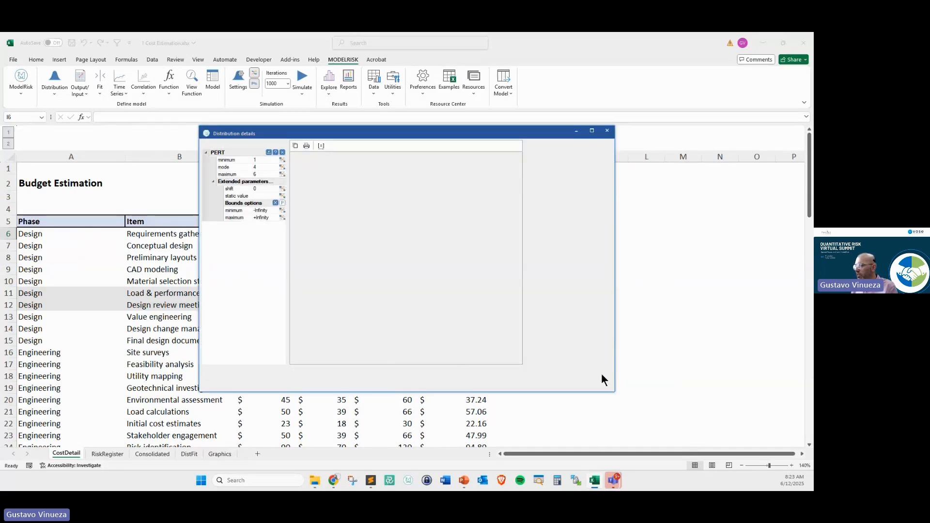
# Link the PERT distribution's minimum to F6, mode to E6 and maximum to G6.
pyautogui.click(269, 153)
pyautogui.click(330, 234)
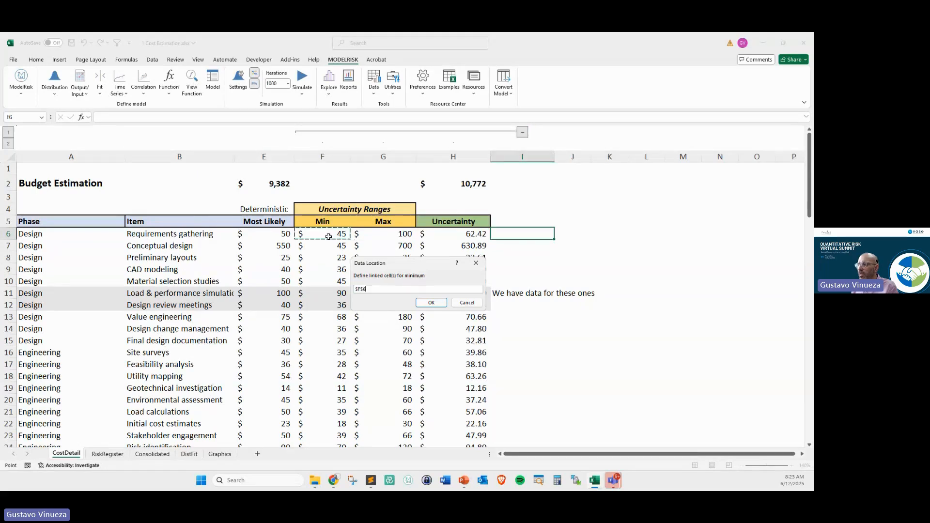
pyautogui.click(433, 303)
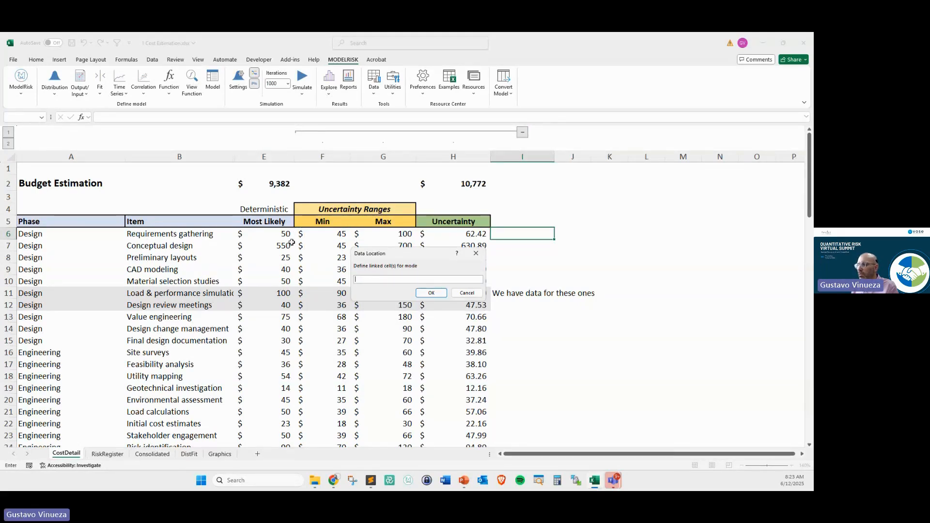
pyautogui.click(288, 235)
pyautogui.click(431, 293)
pyautogui.click(388, 234)
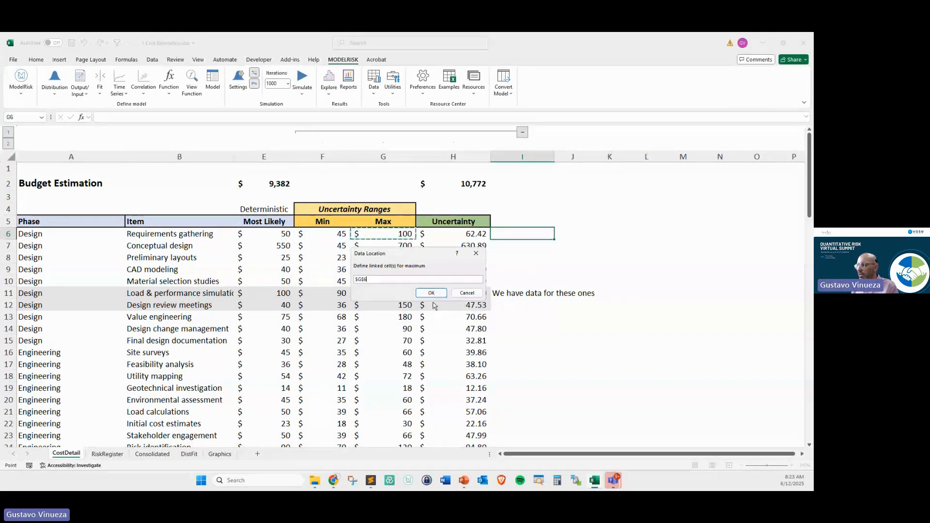
pyautogui.click(431, 292)
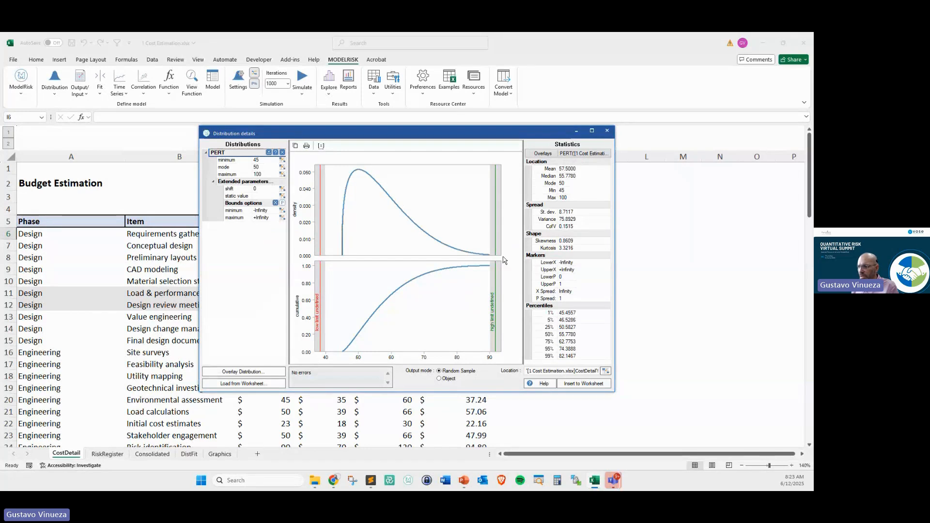
pyautogui.moveTo(254, 330); pyautogui.dragTo(246, 373)
pyautogui.moveTo(229, 405); pyautogui.dragTo(254, 381)
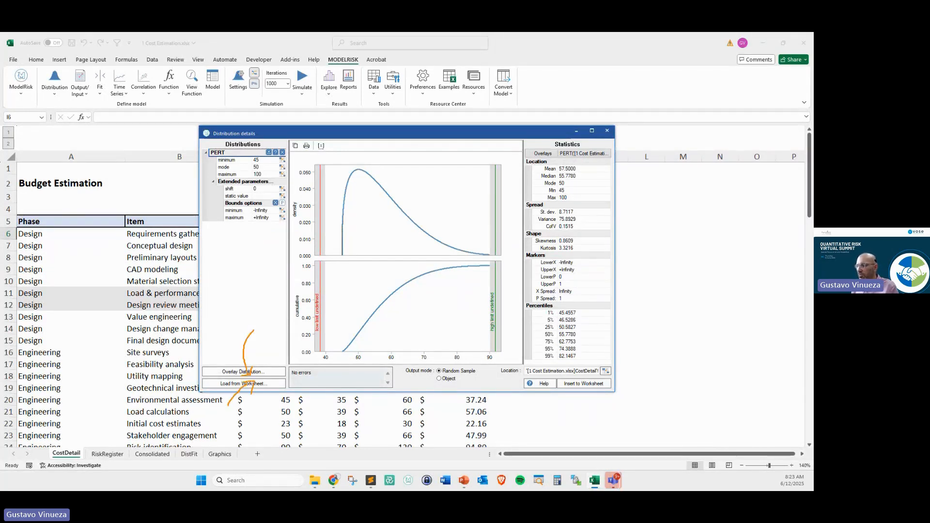
# Review the PERT distribution's bounds options and close its details without inserting it into the worksheet.
pyautogui.press('Escape')
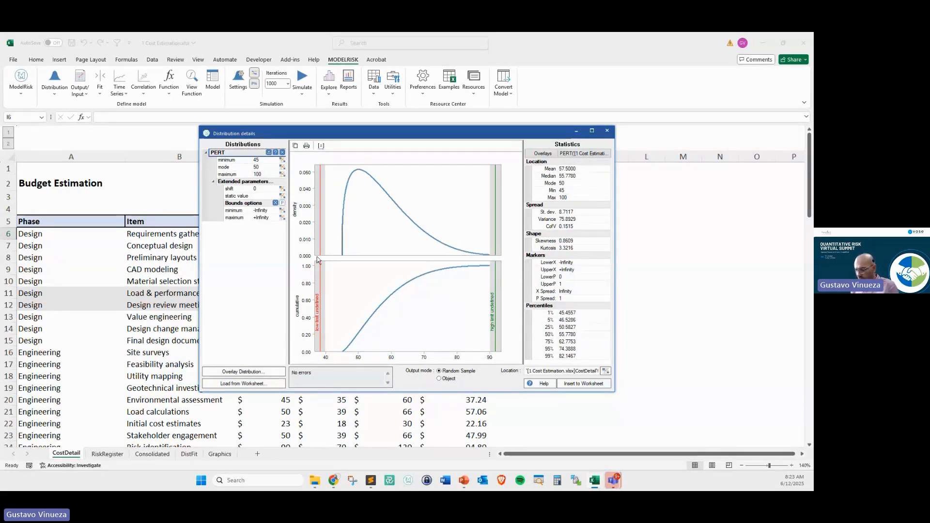
pyautogui.hotkey('ctrl', '2')
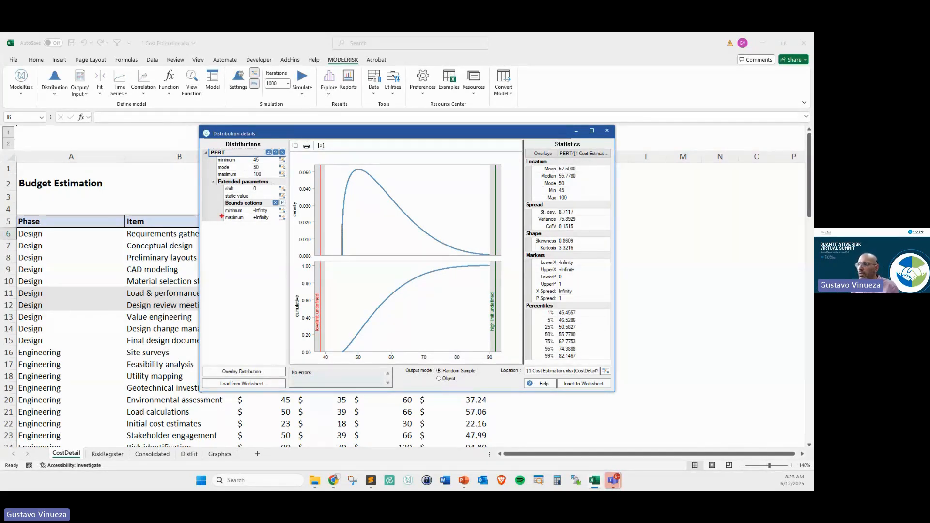
pyautogui.moveTo(220, 204)
pyautogui.mouseDown()
pyautogui.moveTo(217, 220)
pyautogui.moveTo(256, 232)
pyautogui.moveTo(273, 200)
pyautogui.moveTo(228, 201)
pyautogui.mouseUp()
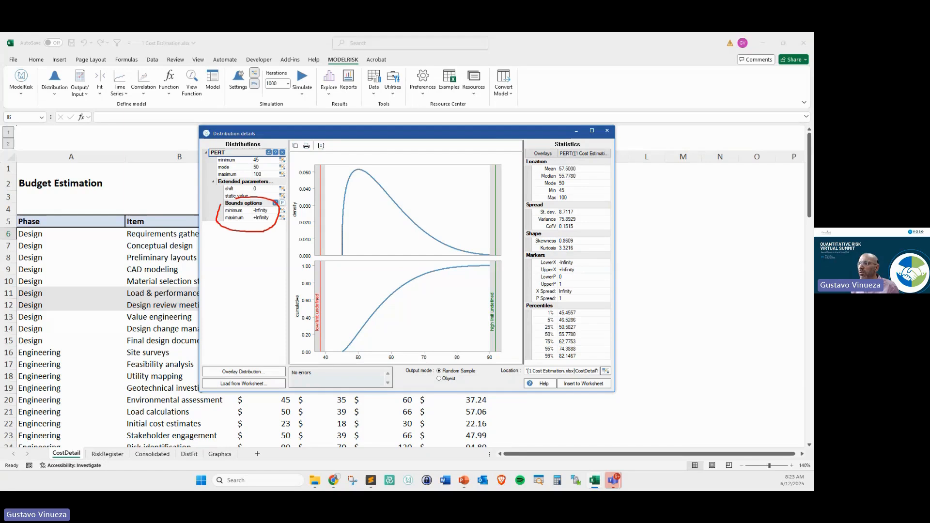
pyautogui.press('Escape')
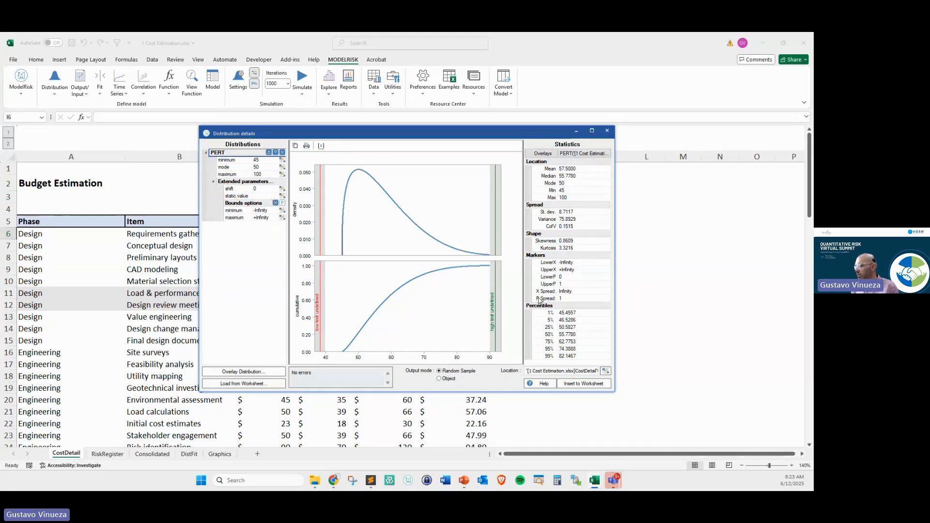
pyautogui.click(608, 133)
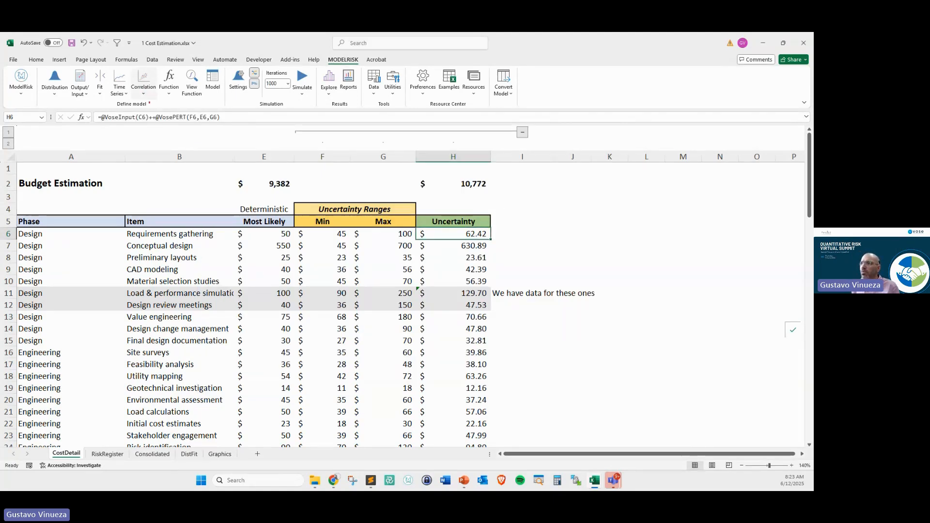
# Examine the VoseInput and VosePERT parts of the uncertainty formula in H6.
pyautogui.moveTo(149, 103)
pyautogui.mouseDown()
pyautogui.moveTo(245, 118)
pyautogui.moveTo(155, 107)
pyautogui.mouseUp()
pyautogui.moveTo(178, 161); pyautogui.dragTo(187, 138)
pyautogui.moveTo(120, 146); pyautogui.dragTo(130, 121)
pyautogui.moveTo(127, 131); pyautogui.dragTo(132, 129)
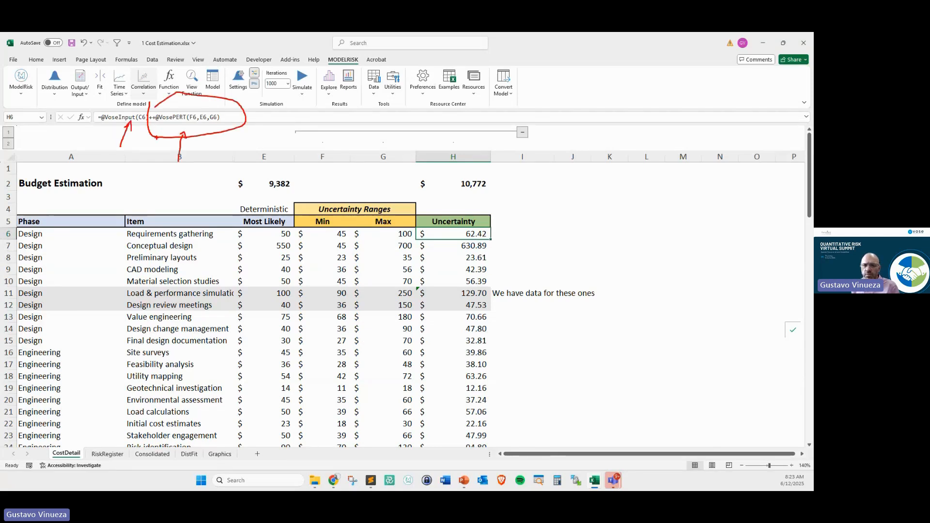
pyautogui.press('Escape')
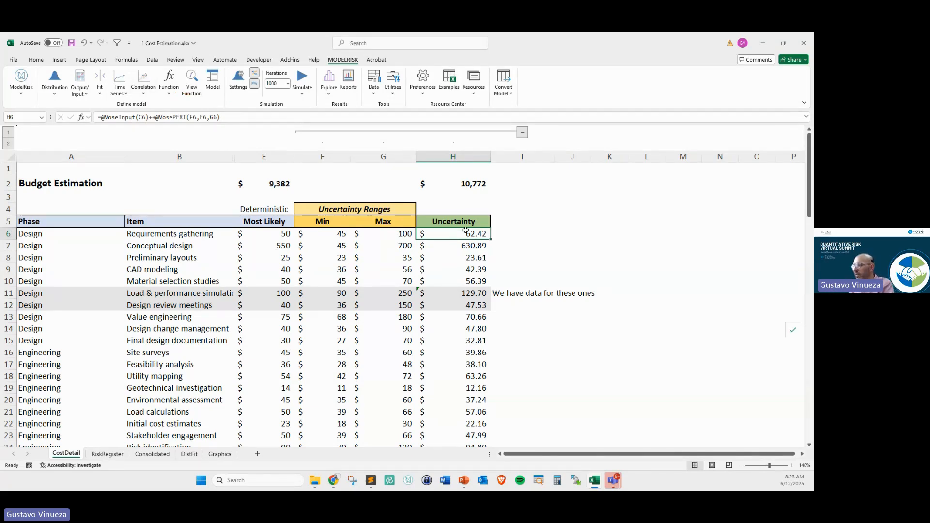
# Recalculate the sheet repeatedly to watch new random samples in the Uncertainty column, including CAD modeling in H9.
pyautogui.press('F9')
pyautogui.press('F9')
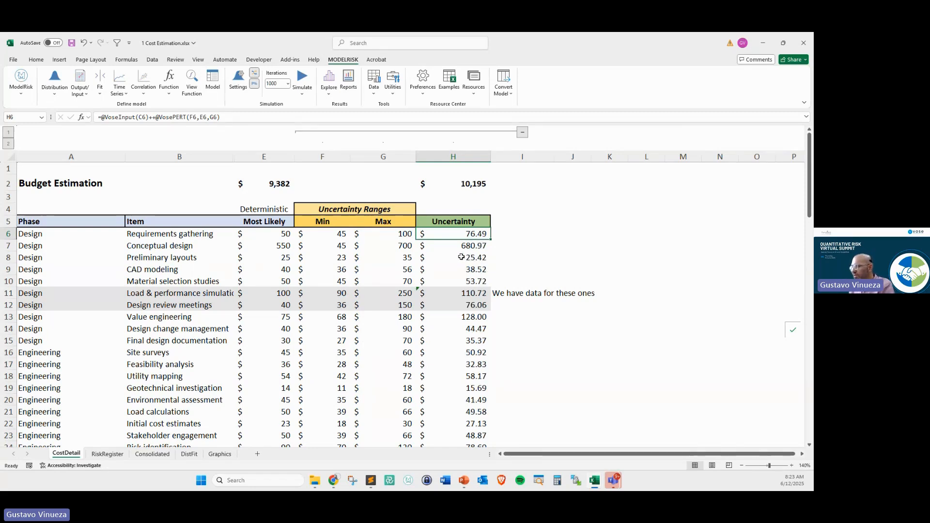
pyautogui.press('F9')
pyautogui.press('F9')
pyautogui.press('F9')
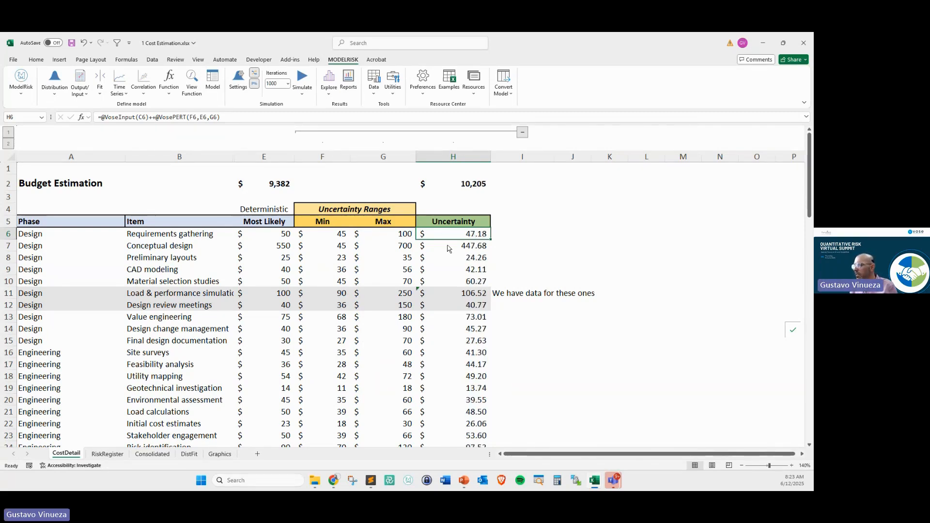
pyautogui.click(442, 275)
pyautogui.press('F9')
pyautogui.press('F9')
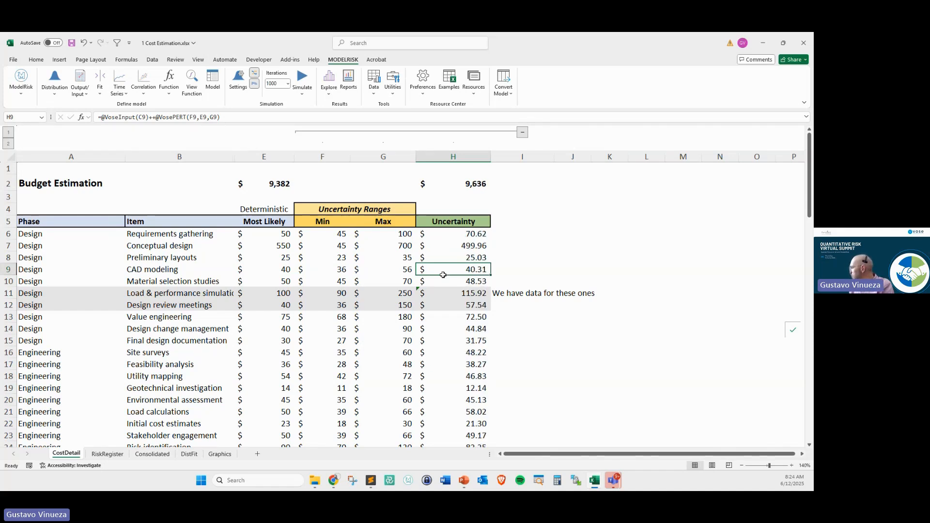
pyautogui.press('F9')
pyautogui.press('F9')
pyautogui.press('F9')
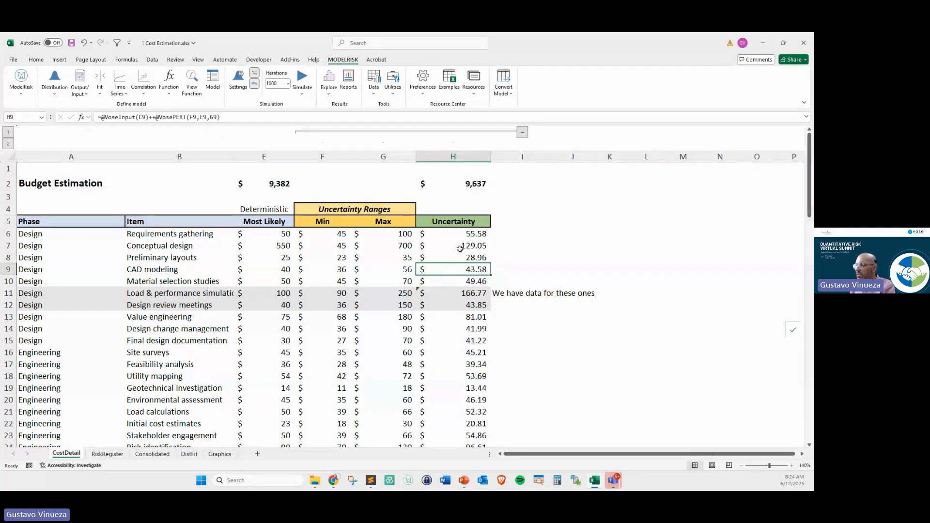
pyautogui.press('F9')
# Highlight the uncertain budget total in H2 with a yellow fill.
pyautogui.click(434, 184)
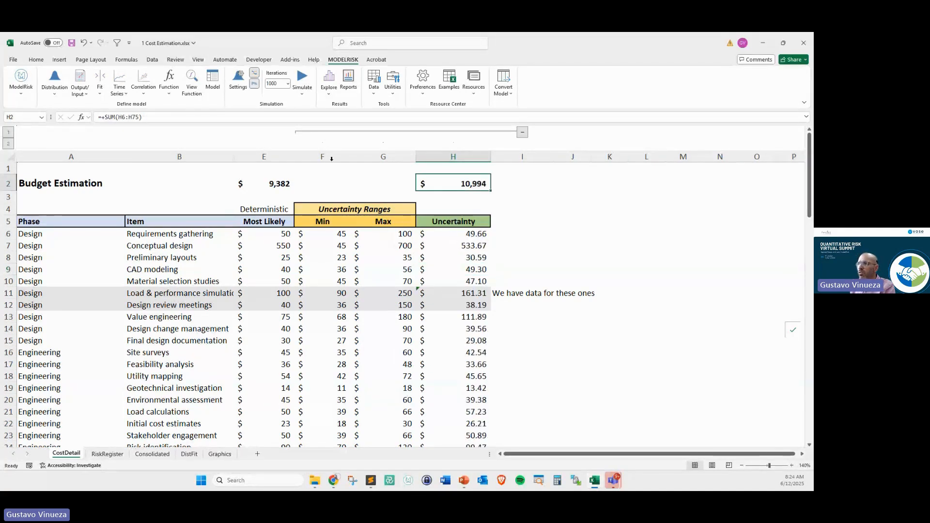
pyautogui.click(36, 60)
pyautogui.click(146, 89)
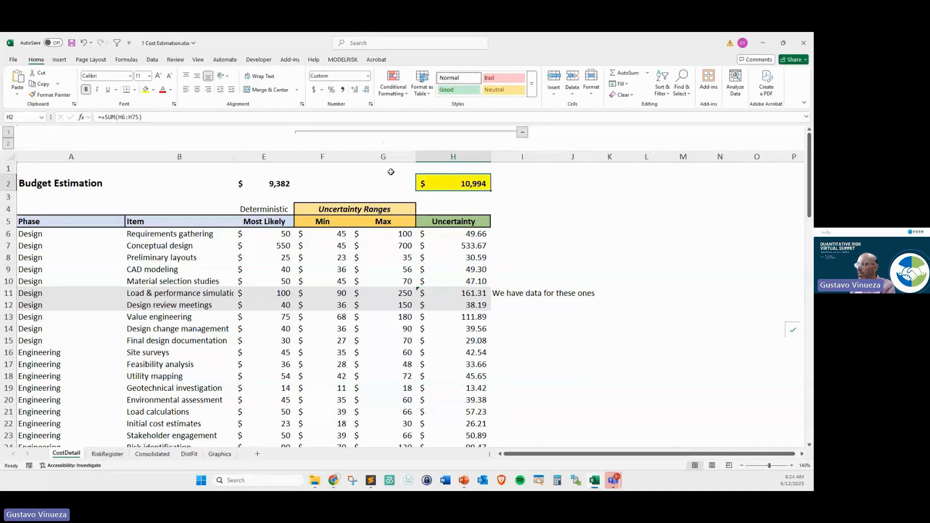
# Recalculate the sheet four times to watch how the highlighted total in H2 varies.
pyautogui.press('F9')
pyautogui.press('F9')
pyautogui.press('F9')
pyautogui.press('F9')
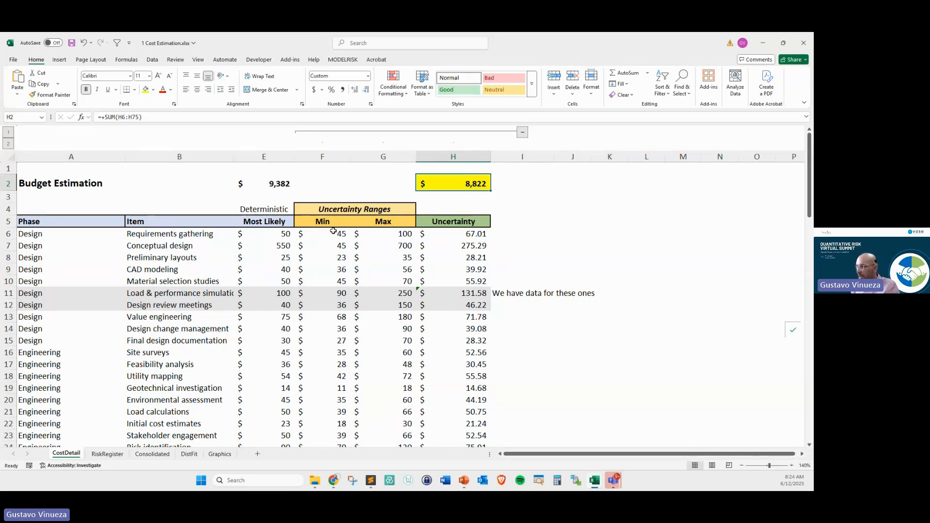
pyautogui.moveTo(570, 243)
pyautogui.mouseDown()
pyautogui.moveTo(671, 252)
pyautogui.moveTo(671, 243)
pyautogui.mouseUp()
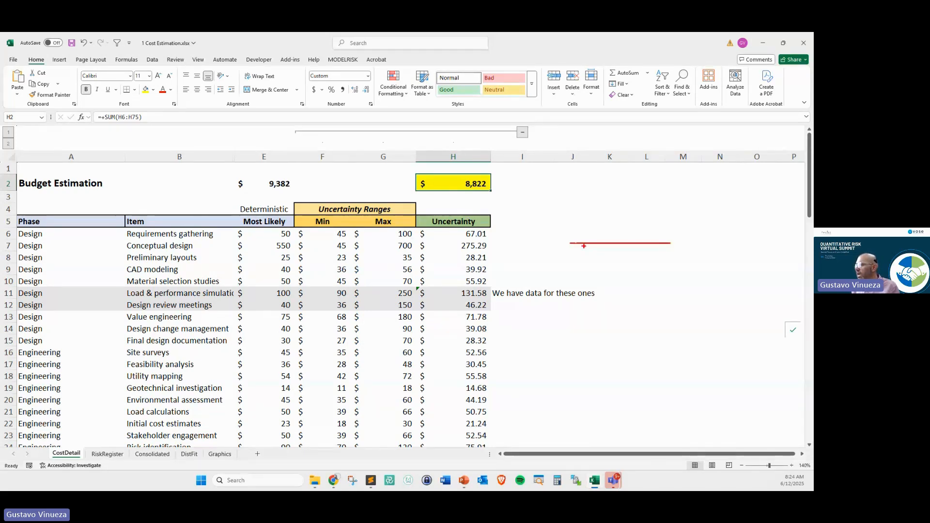
pyautogui.moveTo(570, 244)
pyautogui.mouseDown()
pyautogui.moveTo(578, 218)
pyautogui.moveTo(685, 248)
pyautogui.mouseUp()
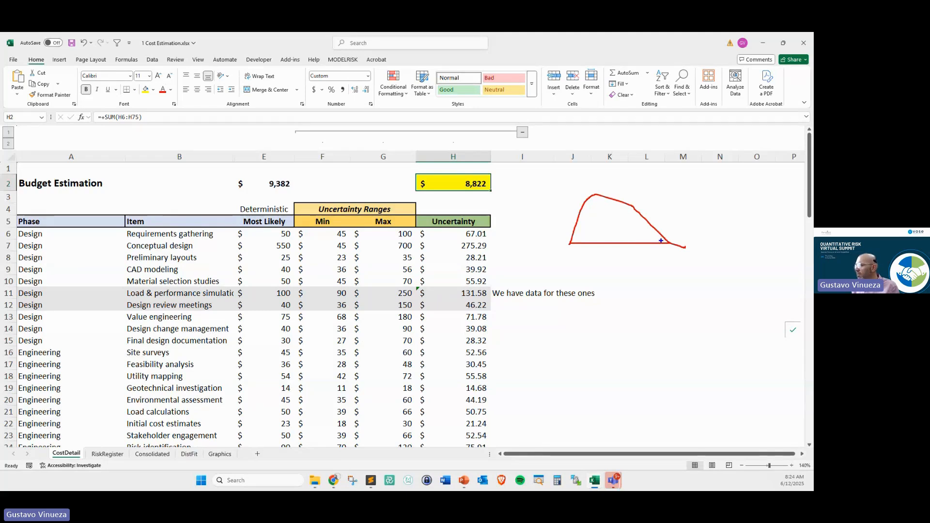
pyautogui.moveTo(604, 243); pyautogui.dragTo(597, 246)
pyautogui.moveTo(597, 244); pyautogui.dragTo(647, 247)
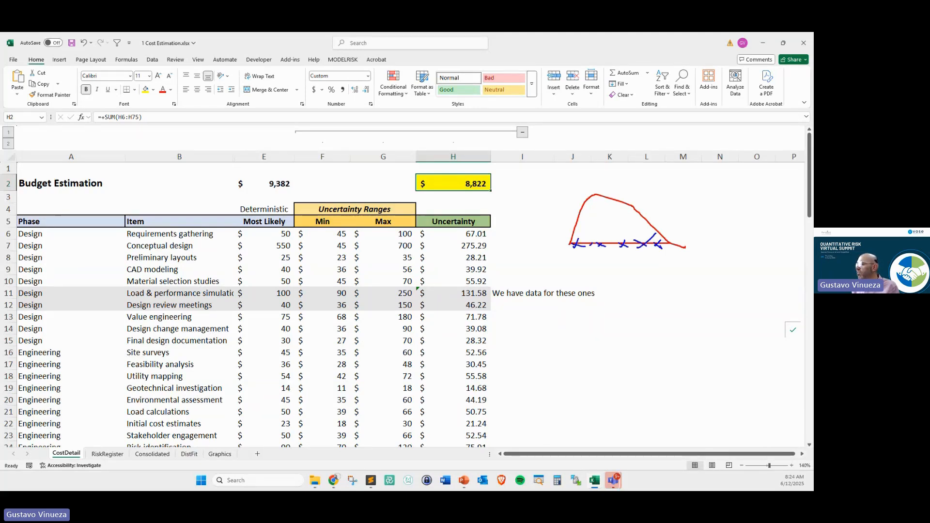
pyautogui.press('Escape')
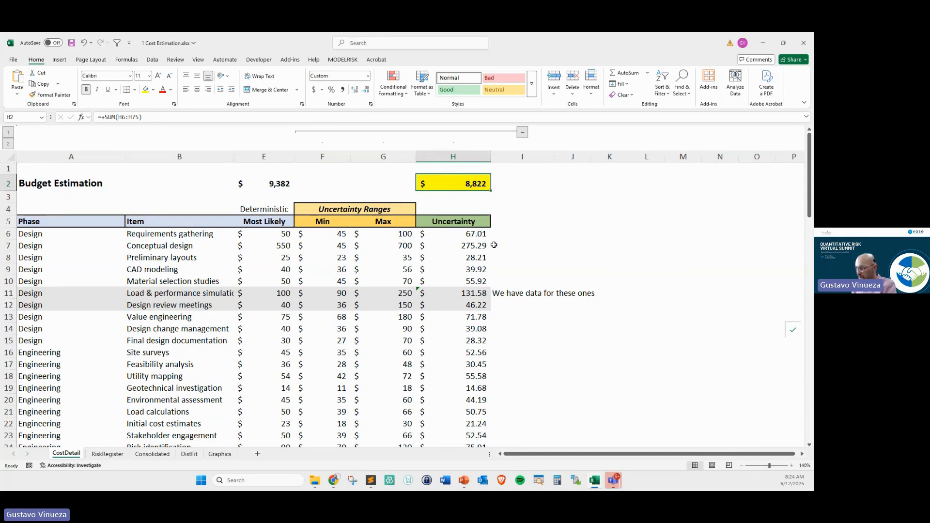
# Resample the uncertain costs and select H6:H13 to compare the sampled values of the individual items.
pyautogui.press('F9')
pyautogui.press('F9')
pyautogui.moveTo(457, 234); pyautogui.dragTo(450, 322)
pyautogui.press('F9')
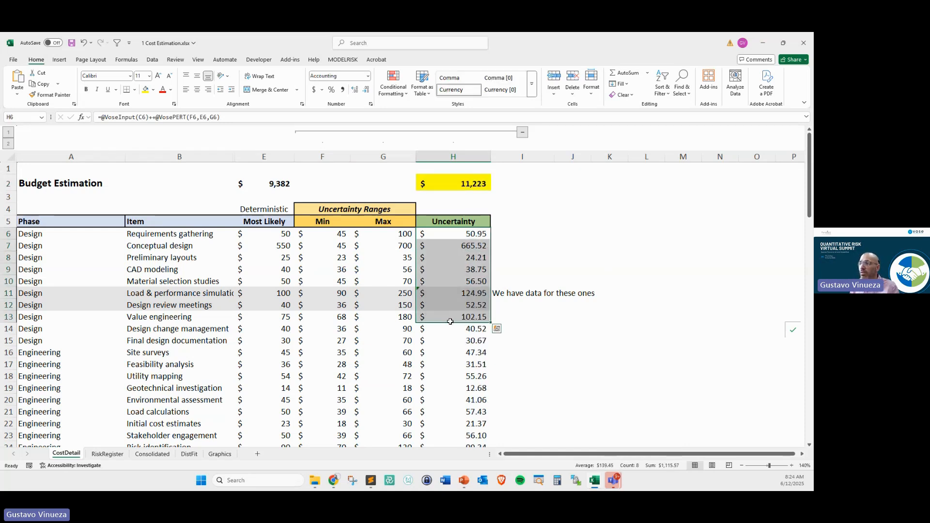
# Display the ModelRisk commands, select the total in H2 and resample the model several more times.
pyautogui.click(343, 59)
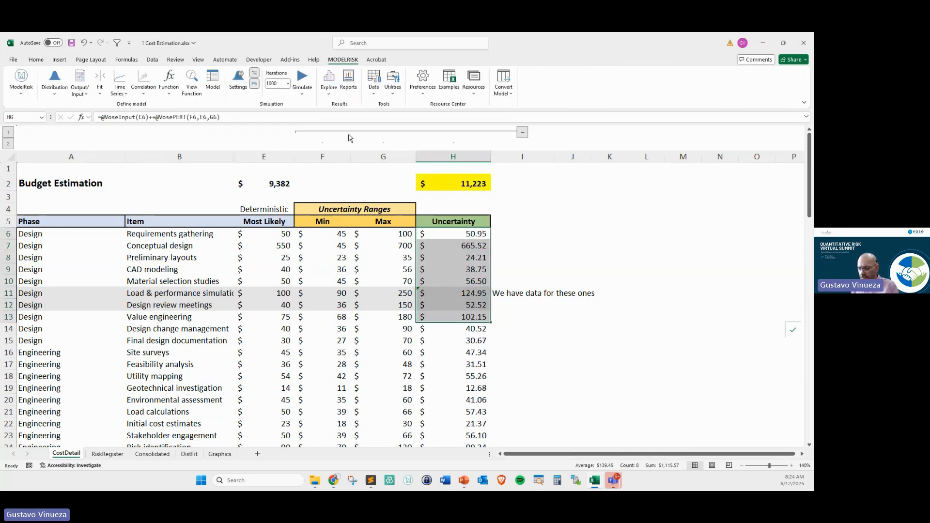
pyautogui.moveTo(256, 73); pyautogui.dragTo(436, 179)
pyautogui.press('Escape')
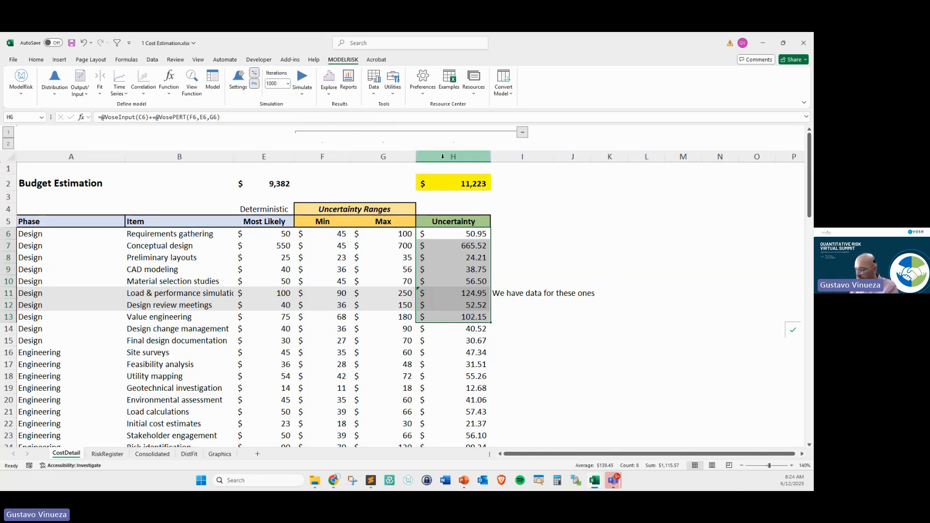
pyautogui.press('F9')
pyautogui.click(454, 181)
pyautogui.press('F9')
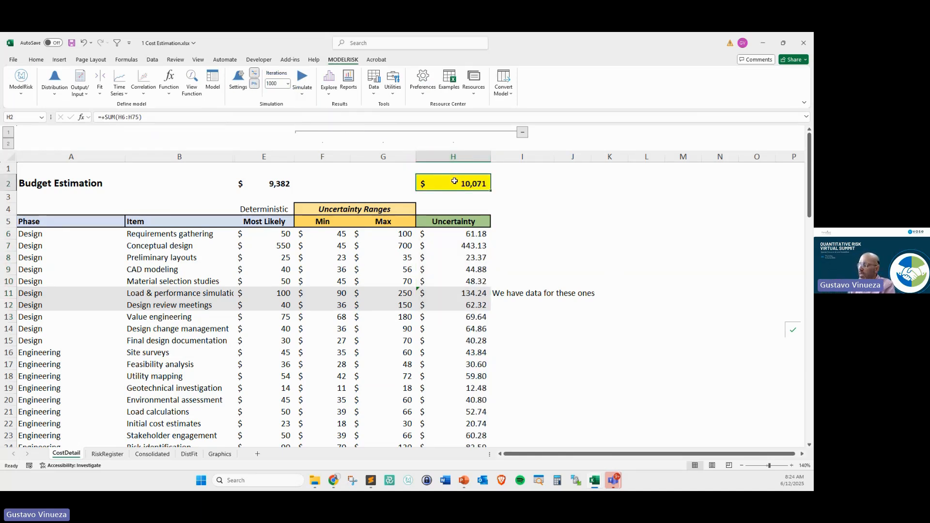
pyautogui.press('F9')
pyautogui.press('F9')
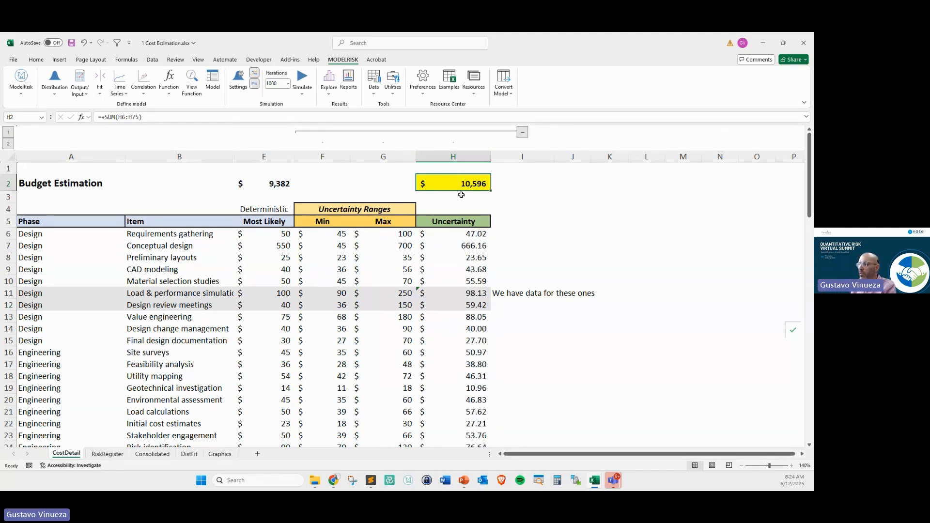
# Inspect the total cost formula in H77 below the last item and open its Output/Input definition.
pyautogui.click(452, 278)
pyautogui.hotkey('ctrl', 'Down')
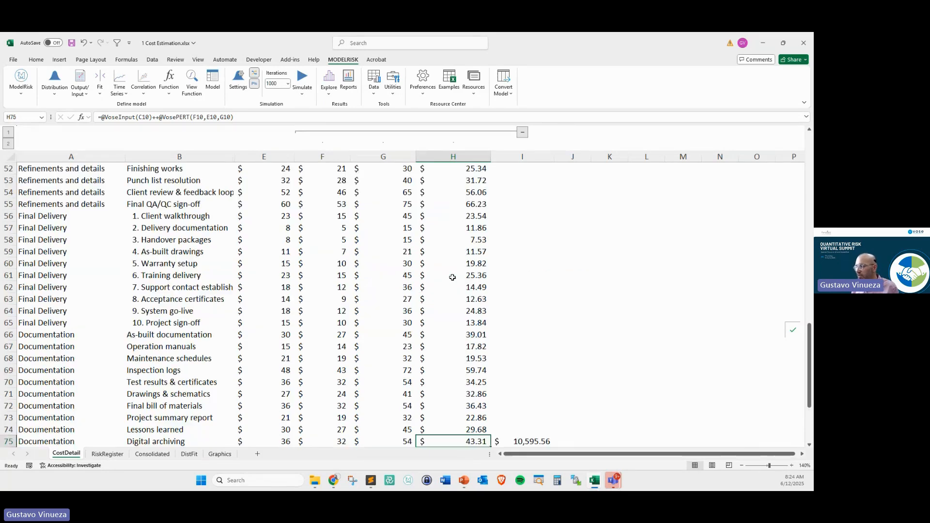
pyautogui.scroll(-7, 452, 278)
pyautogui.scroll(2, 452, 283)
pyautogui.click(453, 287)
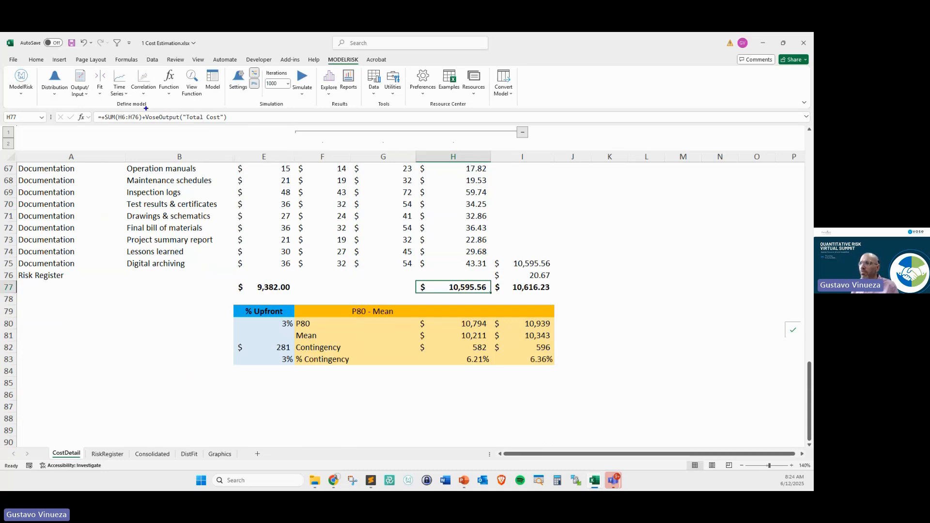
pyautogui.moveTo(144, 111); pyautogui.dragTo(232, 127)
pyautogui.press('Escape')
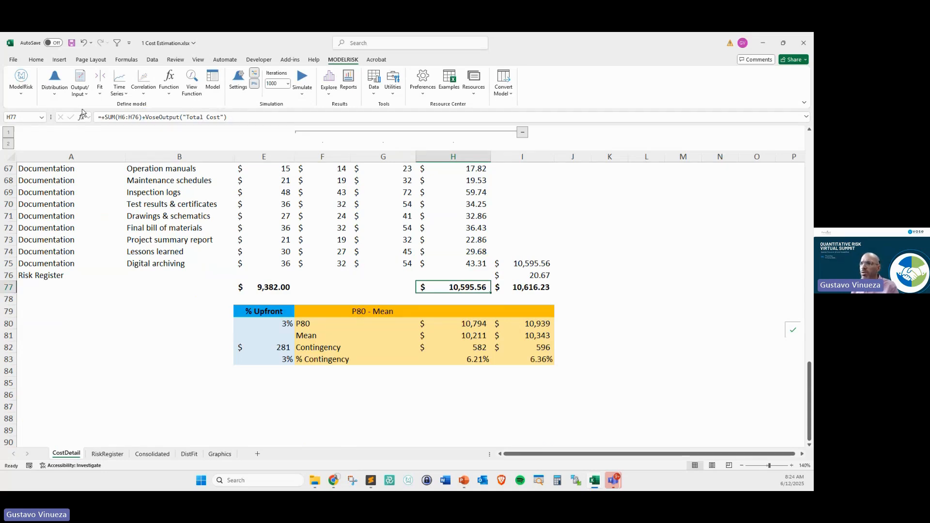
pyautogui.click(80, 80)
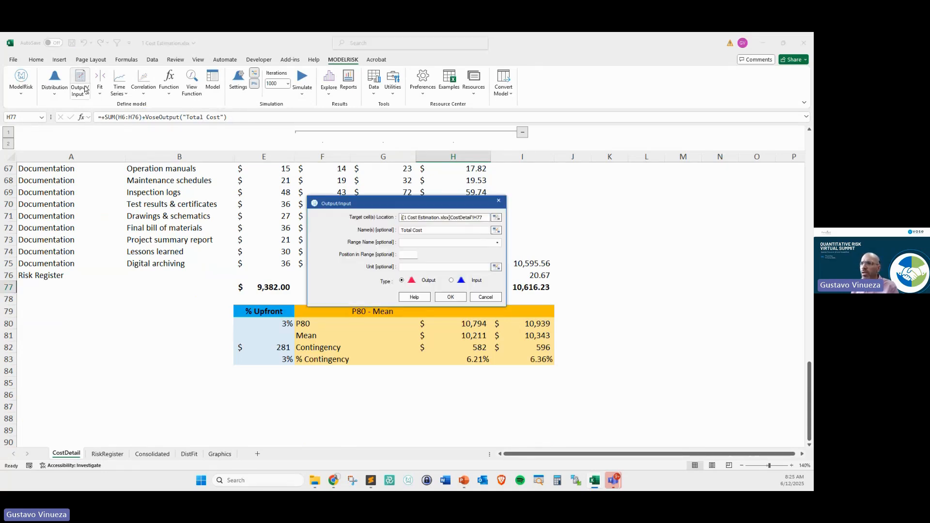
pyautogui.click(400, 229)
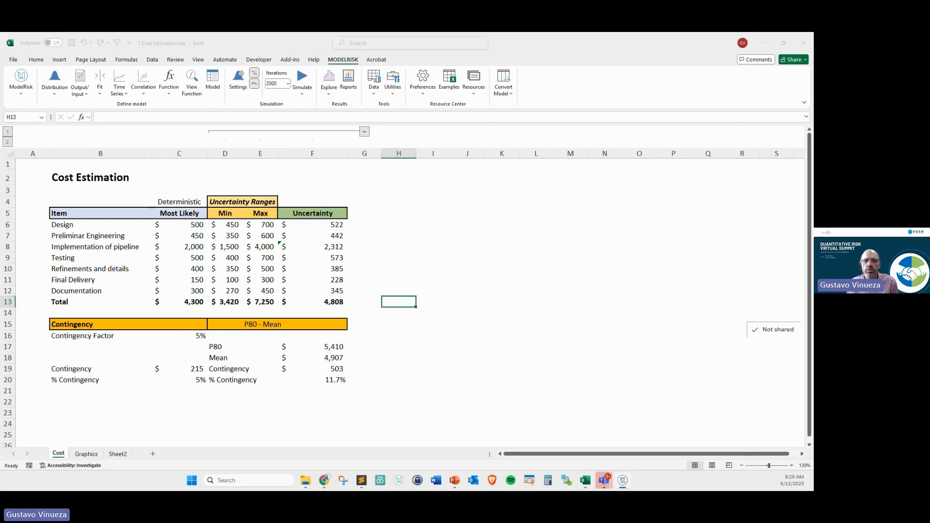
# Close the simulation results and review the items and their Most Likely, Min and Max costs in the Cost sheet.
pyautogui.moveTo(0, 138); pyautogui.dragTo(538, 163)
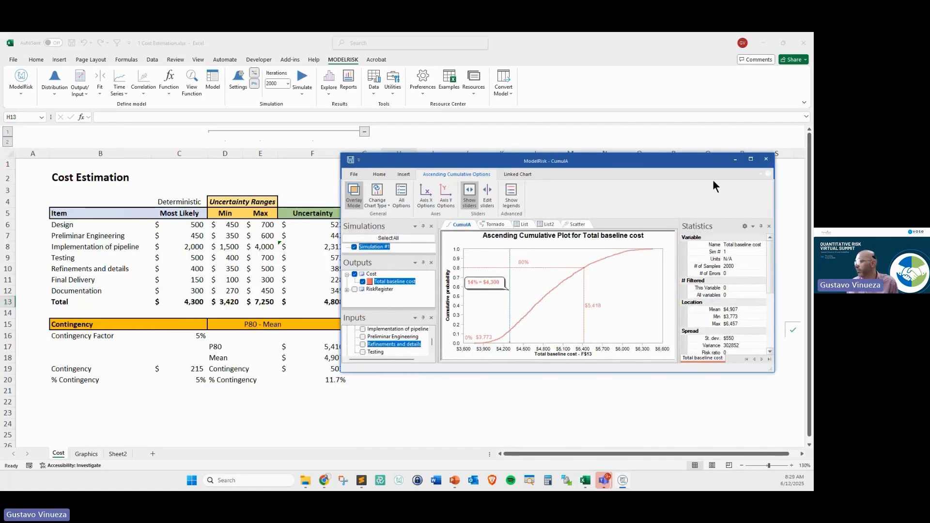
pyautogui.click(766, 159)
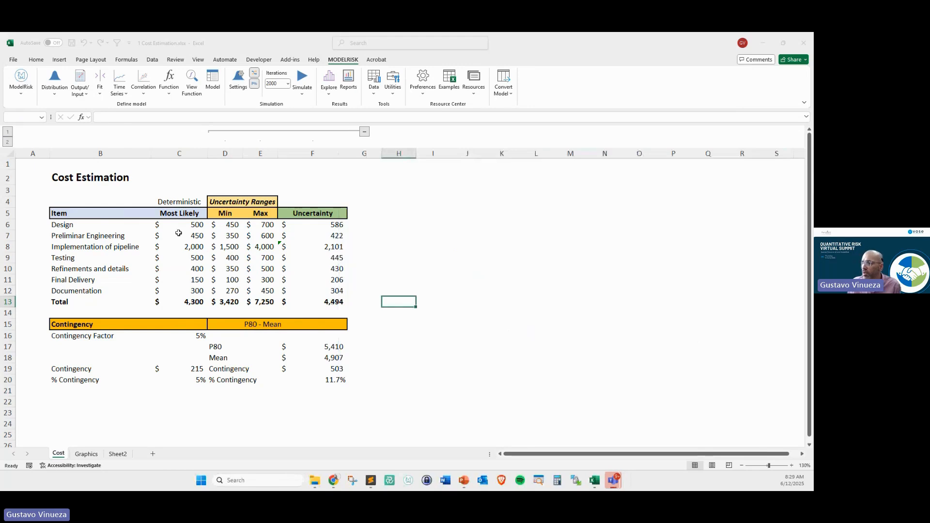
pyautogui.moveTo(75, 225); pyautogui.dragTo(79, 290)
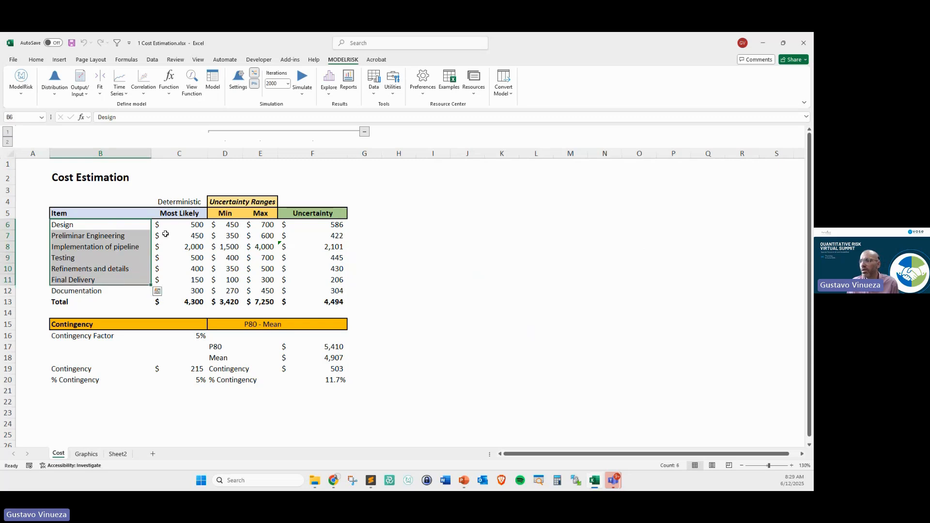
pyautogui.moveTo(167, 226); pyautogui.dragTo(183, 291)
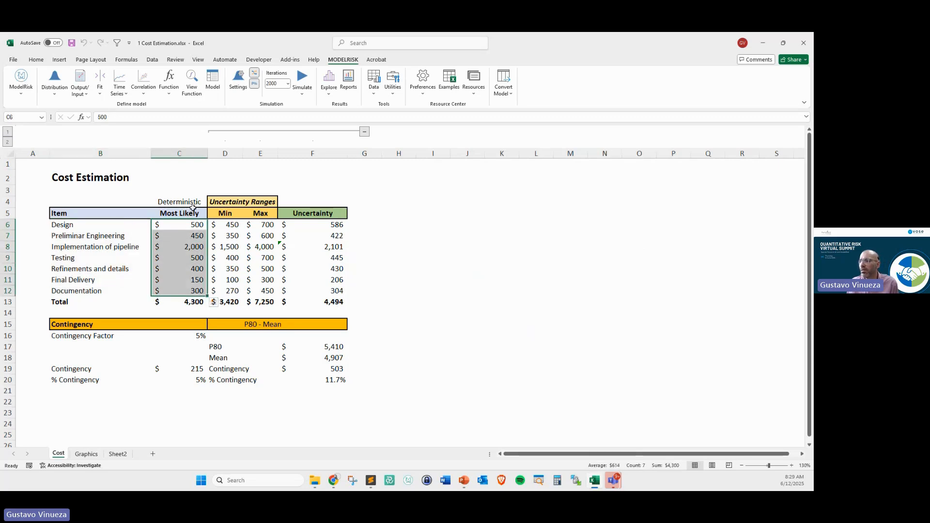
pyautogui.moveTo(230, 228); pyautogui.dragTo(232, 291)
pyautogui.moveTo(260, 226); pyautogui.dragTo(263, 290)
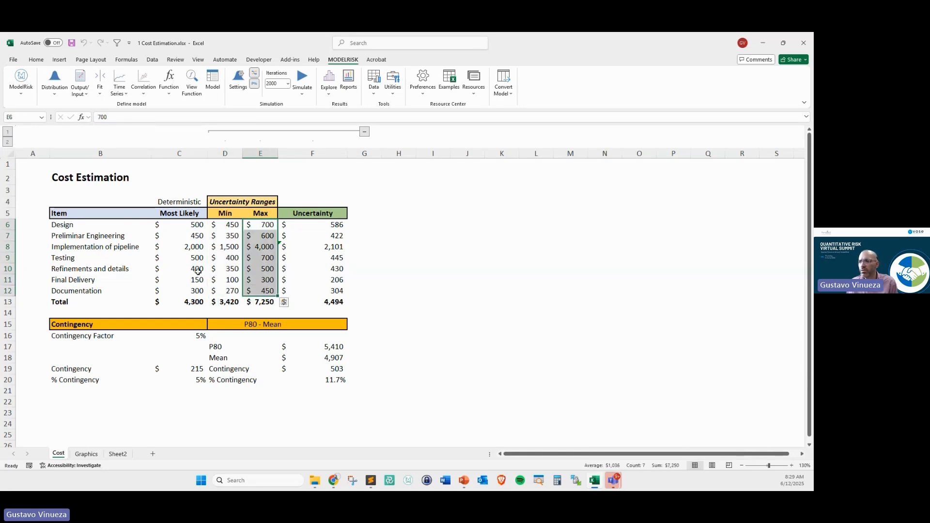
# Reopen the simulation results for Total baseline cost and enlarge the window showing its ascending cumulative plot.
pyautogui.click(115, 226)
pyautogui.click(329, 79)
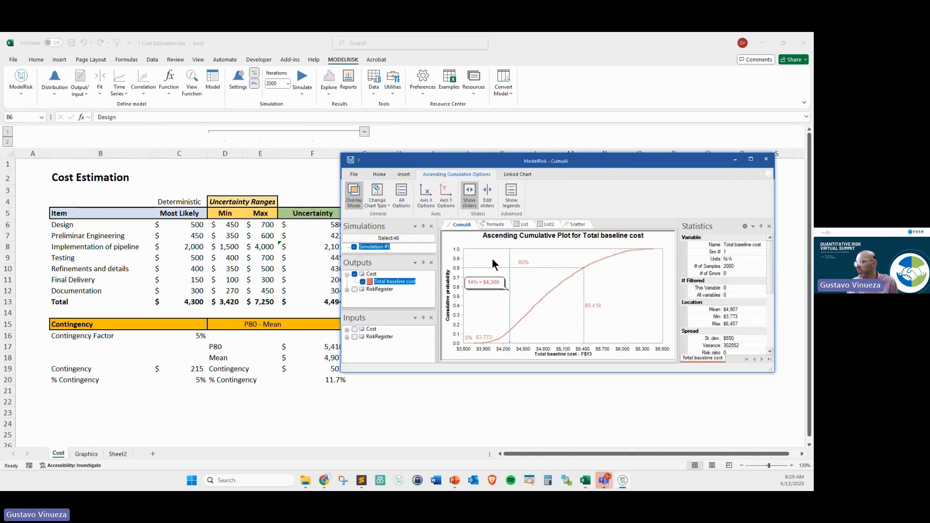
pyautogui.moveTo(551, 165); pyautogui.dragTo(293, 77)
pyautogui.moveTo(513, 289); pyautogui.dragTo(752, 450)
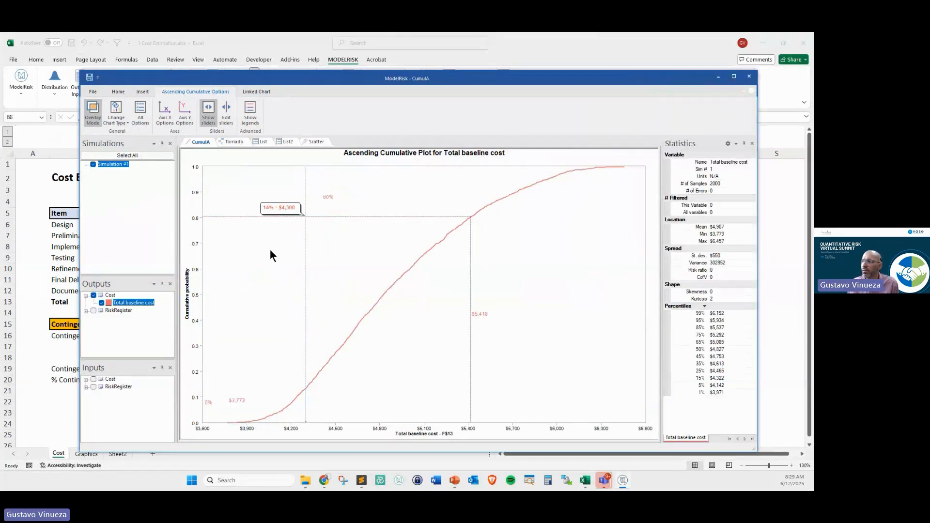
# Switch the Total baseline cost chart between histogram and ascending cumulative plot, finishing with the histogram.
pyautogui.click(119, 121)
pyautogui.click(111, 176)
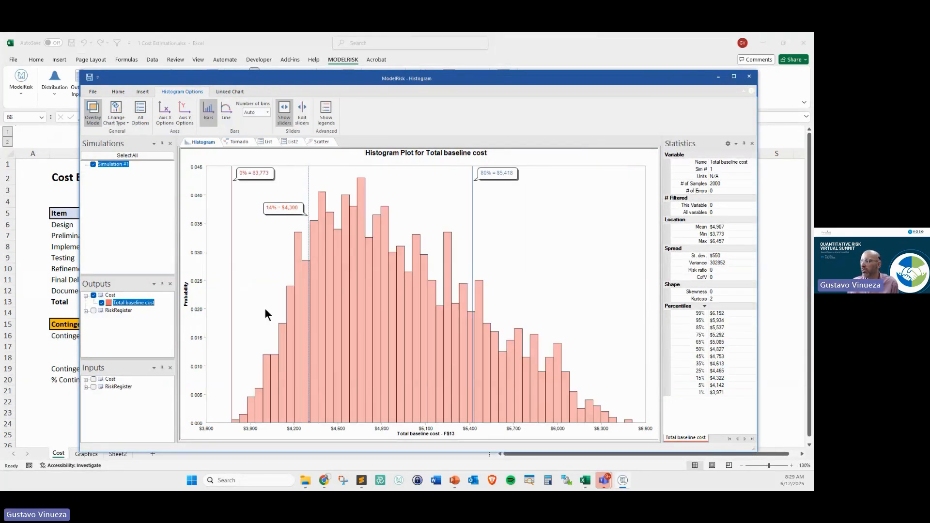
pyautogui.click(126, 122)
pyautogui.click(130, 139)
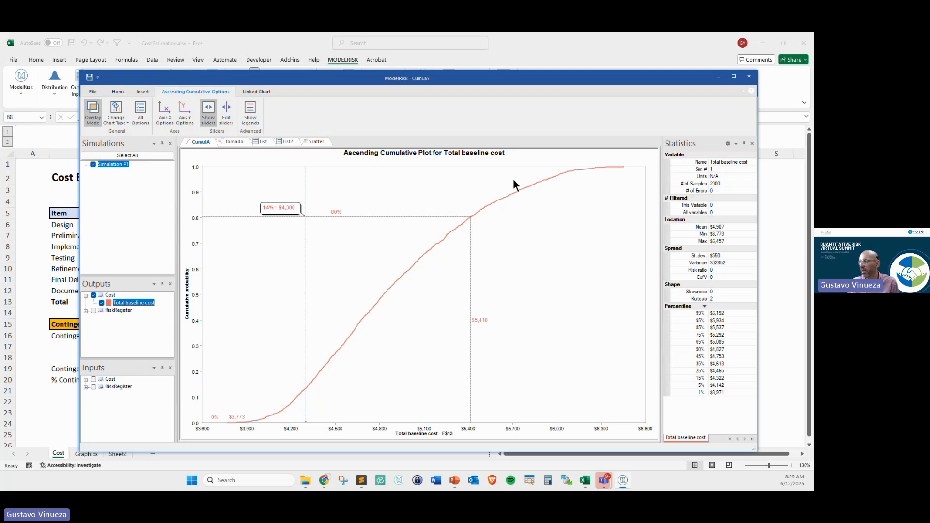
pyautogui.click(108, 120)
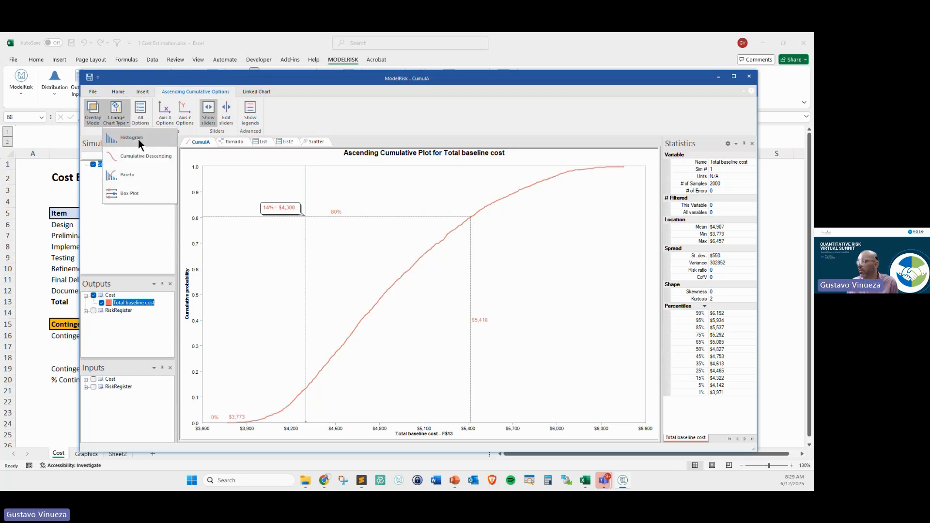
pyautogui.click(138, 139)
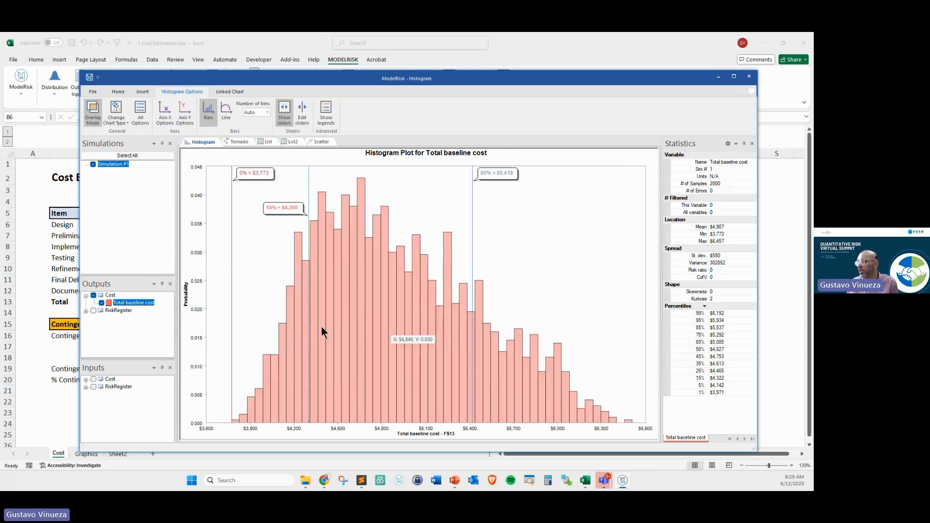
# Minimise the simulation results and examine the deterministic Most Likely total in C13 against the uncertainty total.
pyautogui.click(718, 77)
pyautogui.click(185, 302)
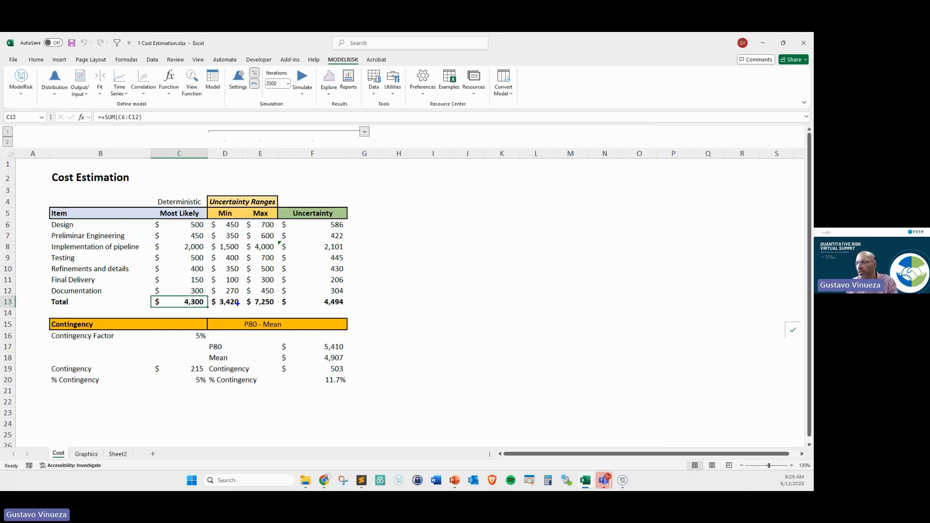
pyautogui.moveTo(171, 306)
pyautogui.mouseDown()
pyautogui.moveTo(213, 292)
pyautogui.moveTo(183, 291)
pyautogui.mouseUp()
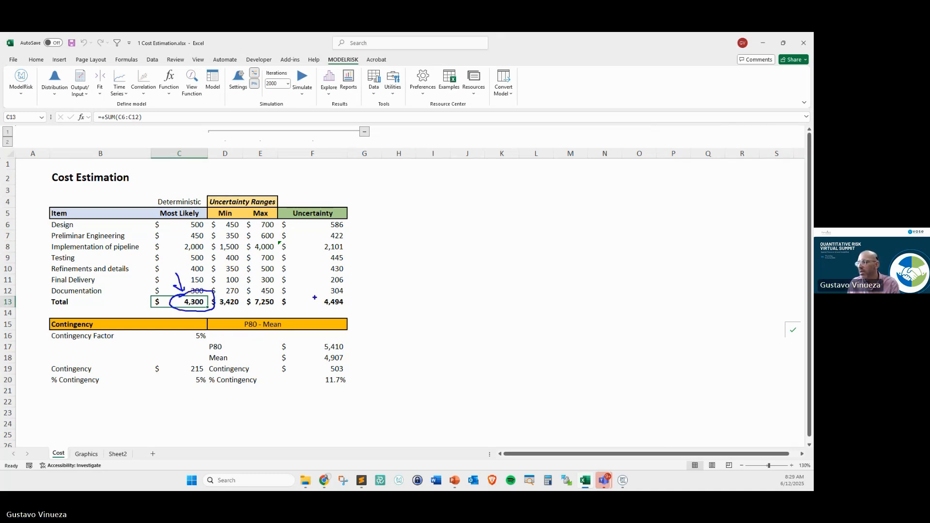
pyautogui.moveTo(316, 295)
pyautogui.mouseDown()
pyautogui.moveTo(348, 306)
pyautogui.moveTo(313, 296)
pyautogui.mouseUp()
pyautogui.press('Escape')
# Reopen the histogram, hide its sliders and compare its $4,300 marker with the deterministic estimate in the Cost sheet.
pyautogui.click(622, 481)
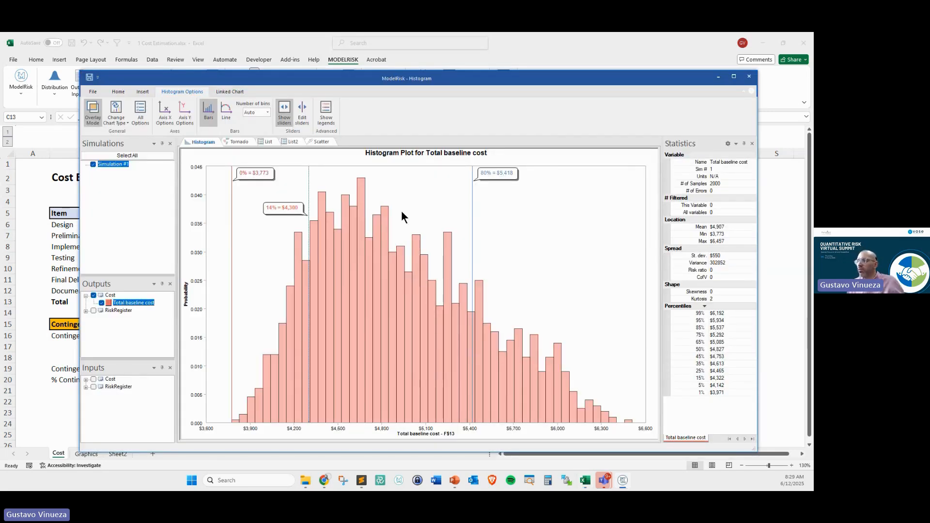
pyautogui.click(285, 112)
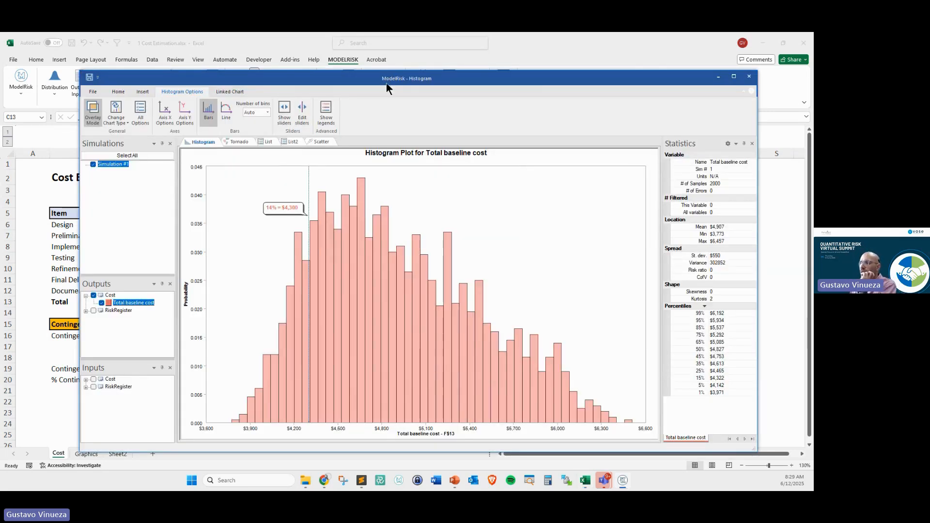
pyautogui.moveTo(377, 78); pyautogui.dragTo(600, 79)
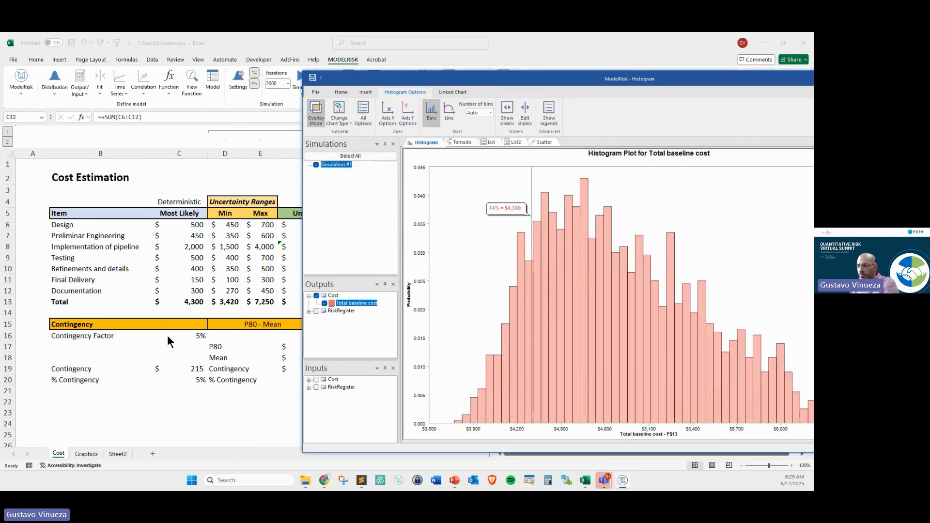
pyautogui.moveTo(175, 294)
pyautogui.mouseDown()
pyautogui.moveTo(166, 310)
pyautogui.moveTo(210, 297)
pyautogui.moveTo(167, 293)
pyautogui.mouseUp()
pyautogui.moveTo(207, 312); pyautogui.dragTo(300, 260)
pyautogui.press('Escape')
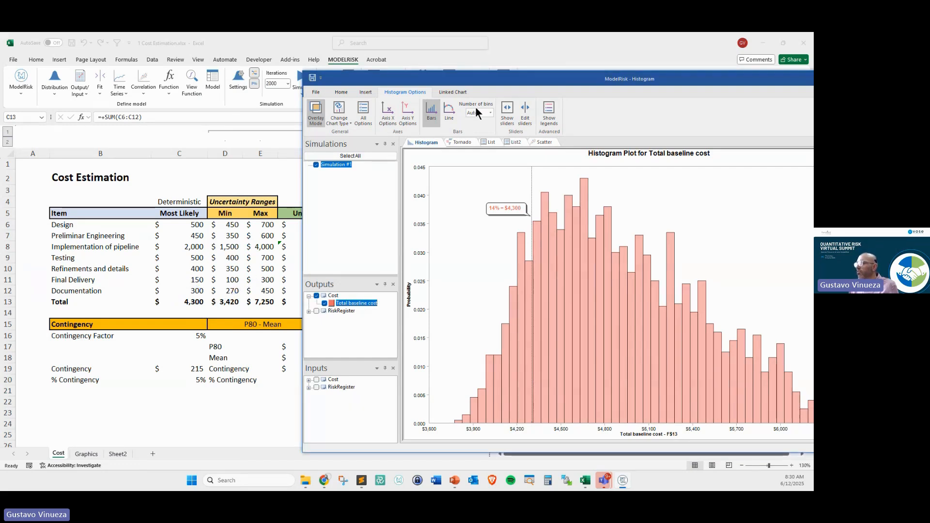
pyautogui.moveTo(550, 80); pyautogui.dragTo(365, 75)
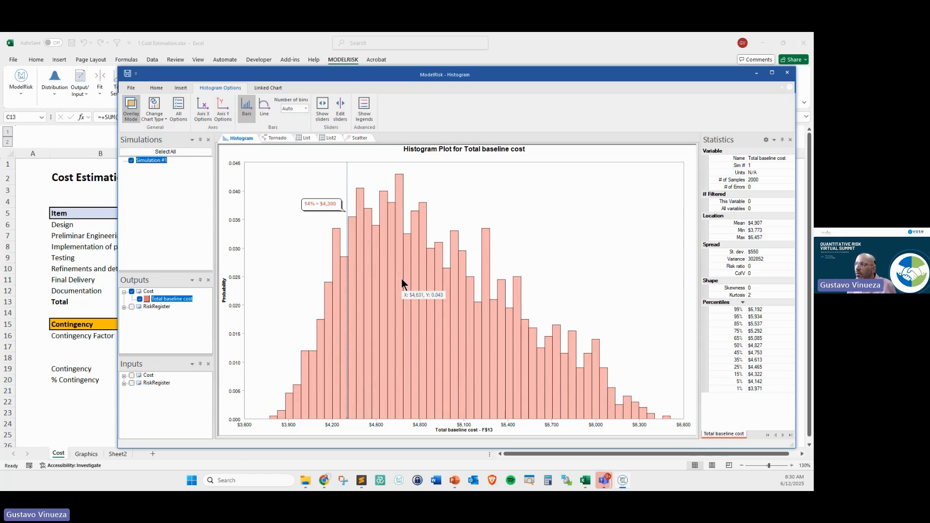
pyautogui.moveTo(482, 80); pyautogui.dragTo(475, 332)
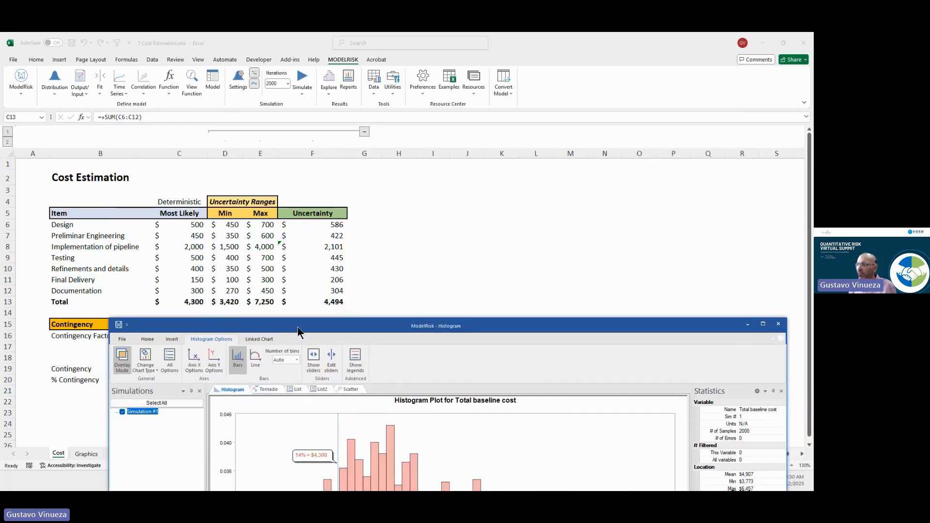
pyautogui.moveTo(301, 333); pyautogui.dragTo(261, 74)
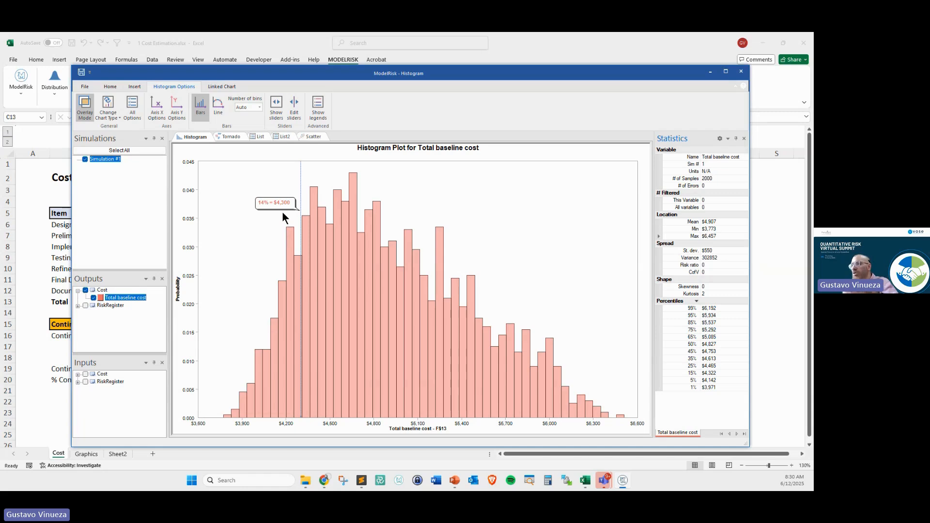
# Enable the 80% marker in the histogram plot properties for Total baseline cost.
pyautogui.doubleClick(367, 239)
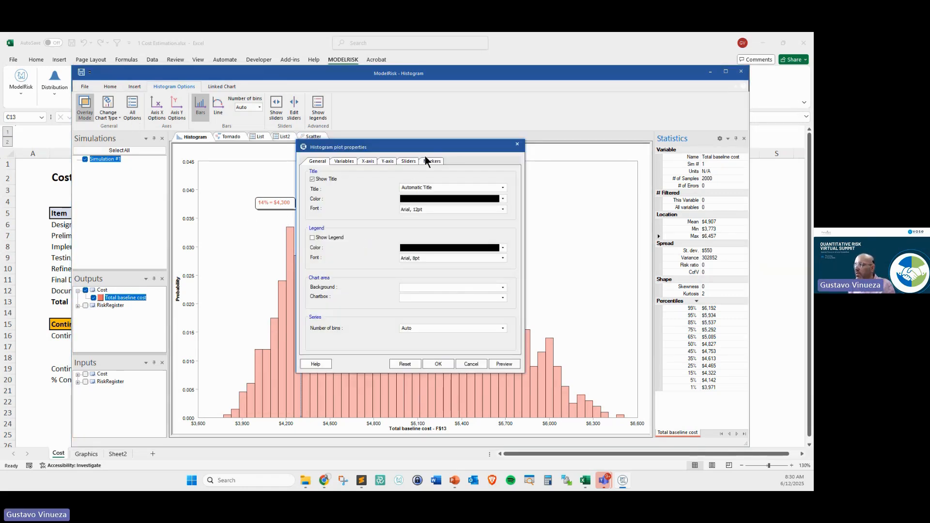
pyautogui.click(425, 160)
pyautogui.click(324, 233)
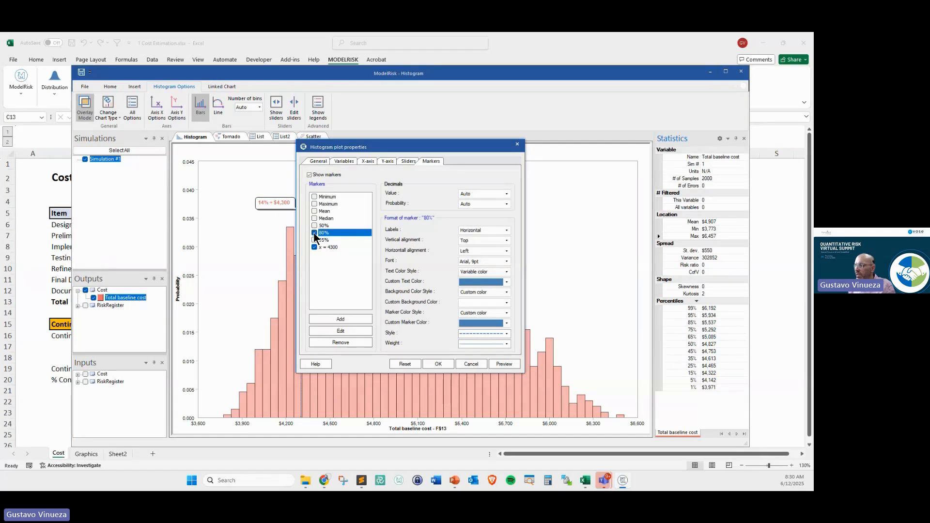
pyautogui.click(437, 363)
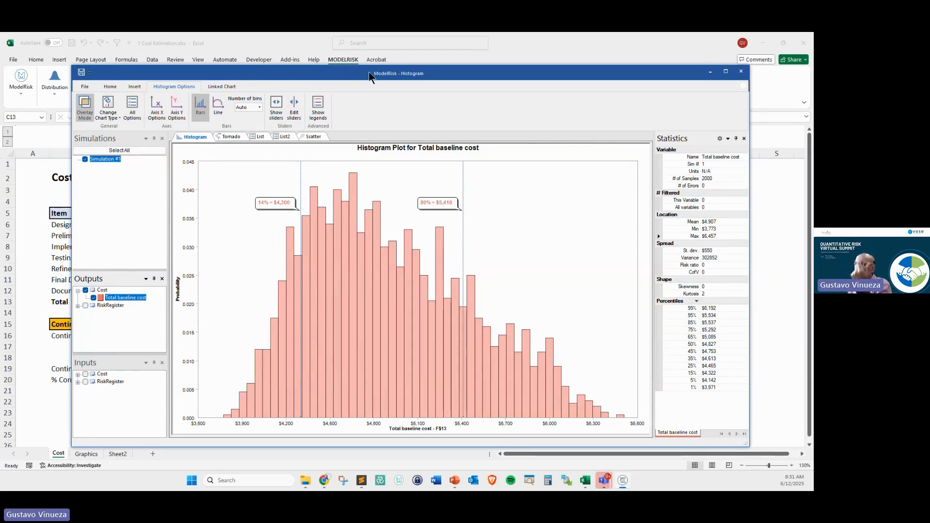
# Compare the two marked percentiles on the histogram with the cost totals in the worksheet behind it.
pyautogui.moveTo(368, 72); pyautogui.dragTo(571, 139)
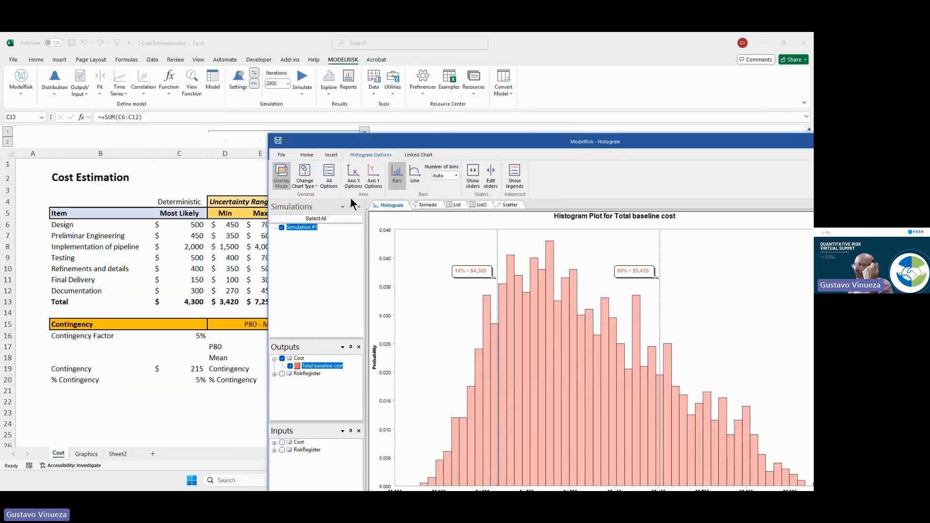
pyautogui.moveTo(448, 141); pyautogui.dragTo(261, 63)
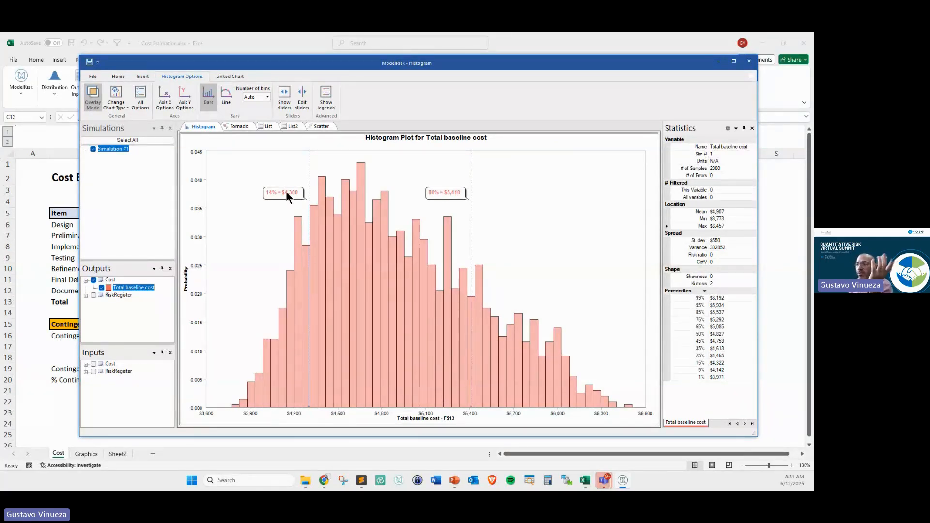
pyautogui.moveTo(344, 65); pyautogui.dragTo(320, 70)
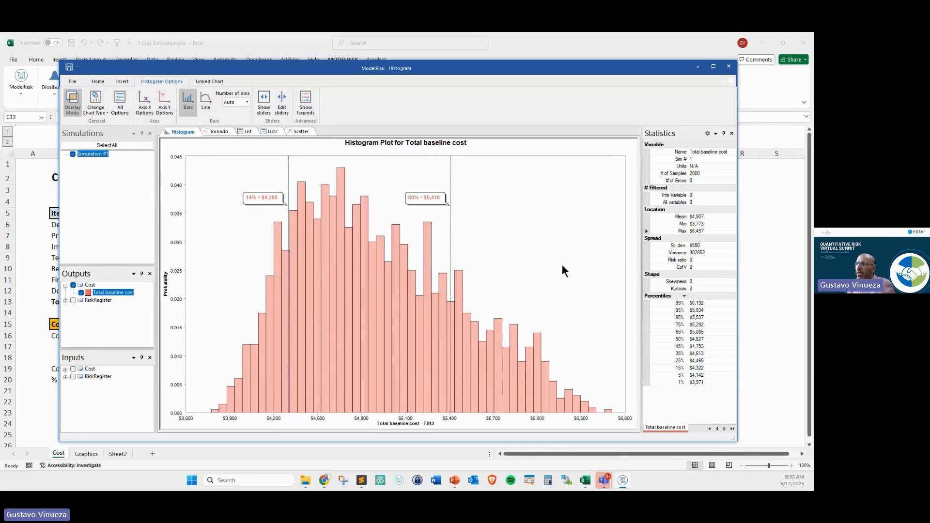
# Display the tornado plot for Total baseline cost and set its mode to Conditional Mean.
pyautogui.click(223, 130)
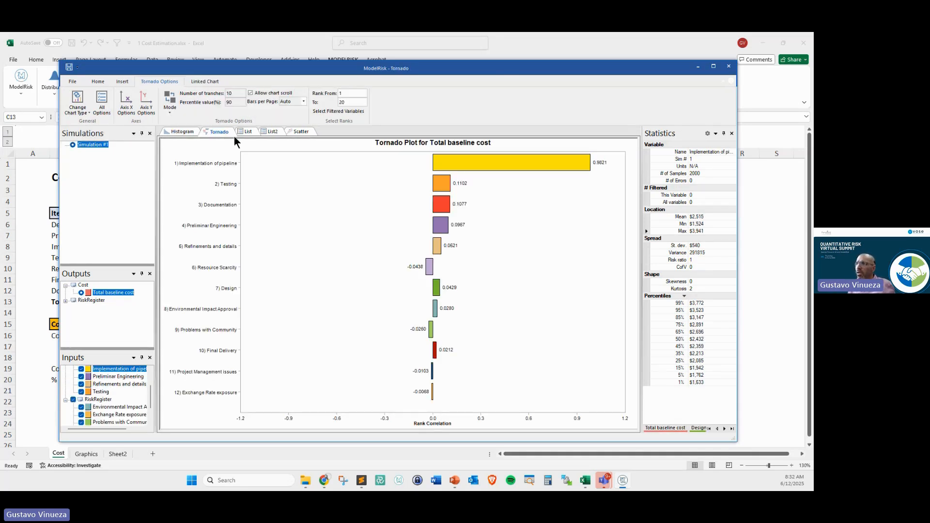
pyautogui.moveTo(326, 73); pyautogui.dragTo(395, 86)
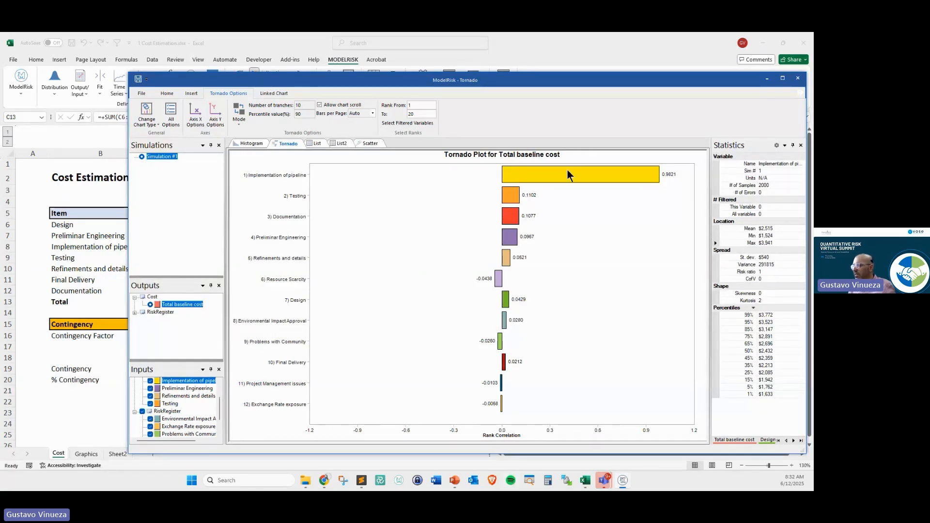
pyautogui.moveTo(519, 241)
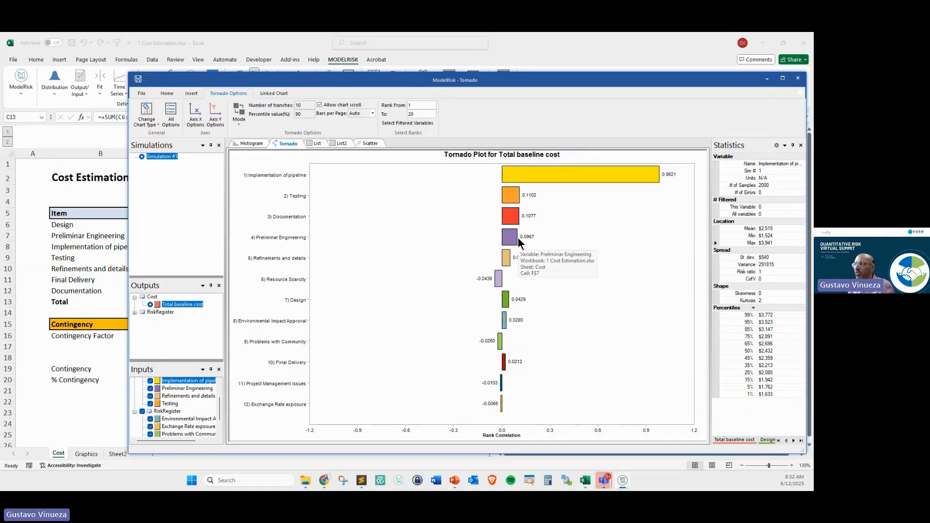
pyautogui.click(238, 122)
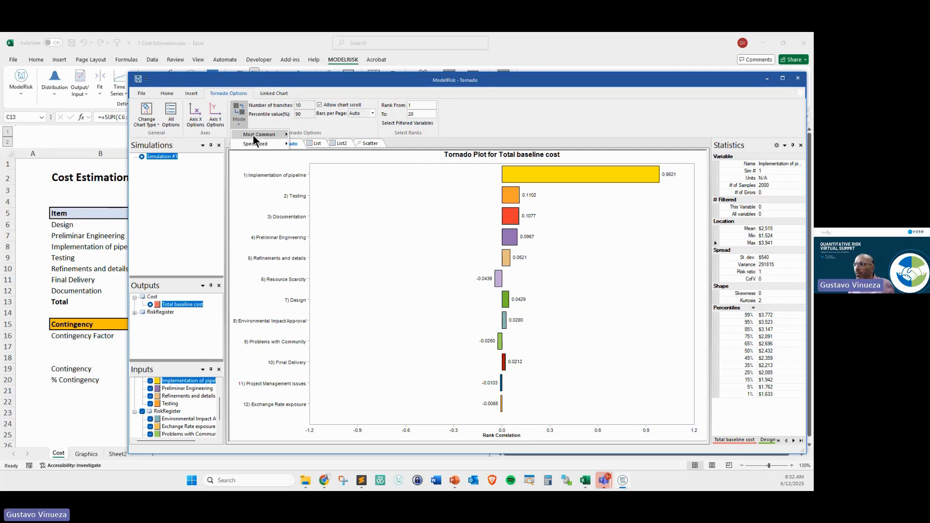
pyautogui.moveTo(256, 136)
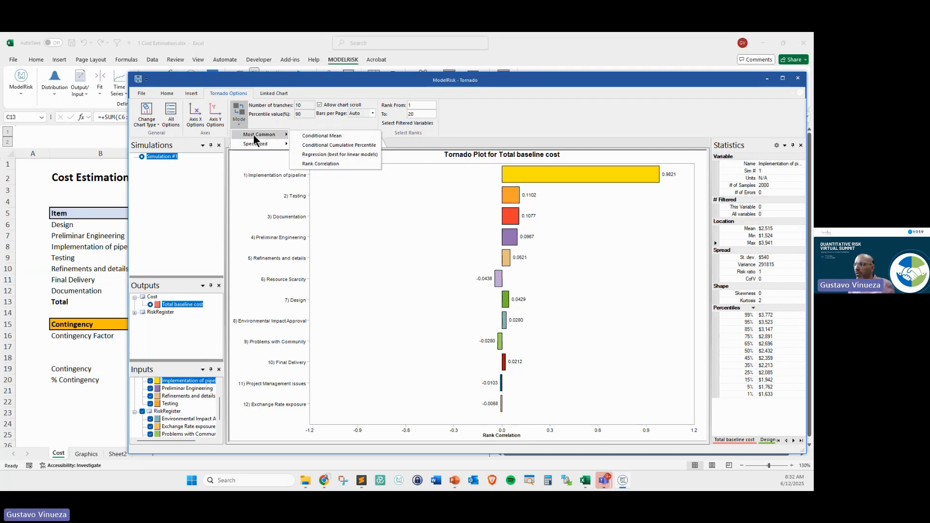
pyautogui.click(318, 137)
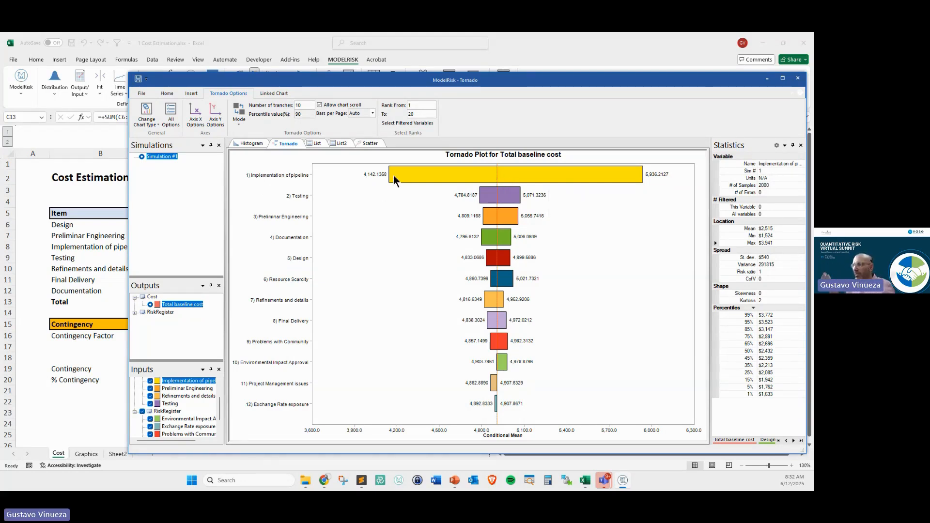
# Change the tornado plot's mode to the specialized Proportional Contribution to Spread.
pyautogui.moveTo(393, 176)
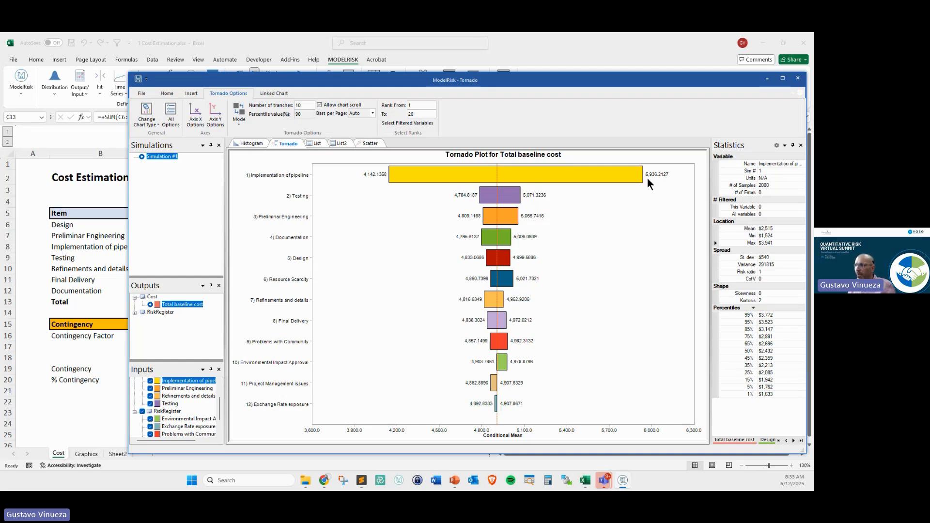
pyautogui.click(240, 123)
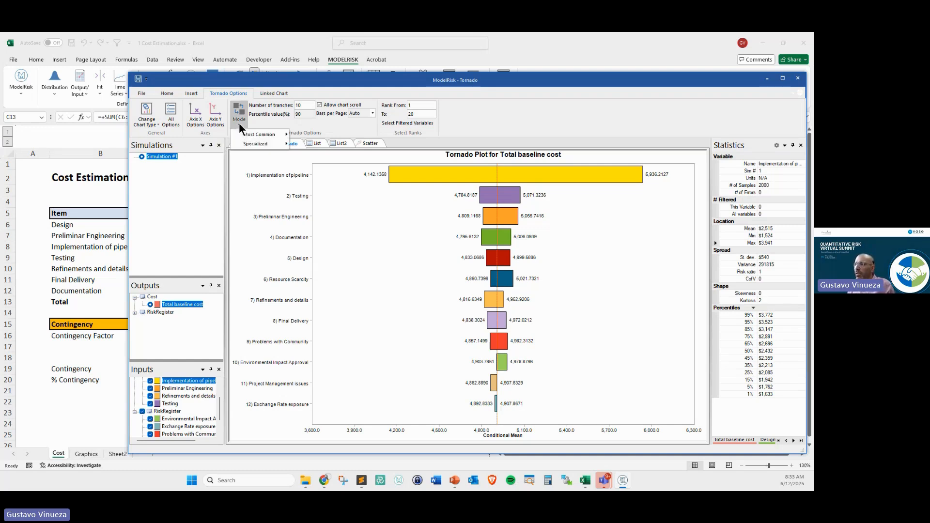
pyautogui.moveTo(249, 142)
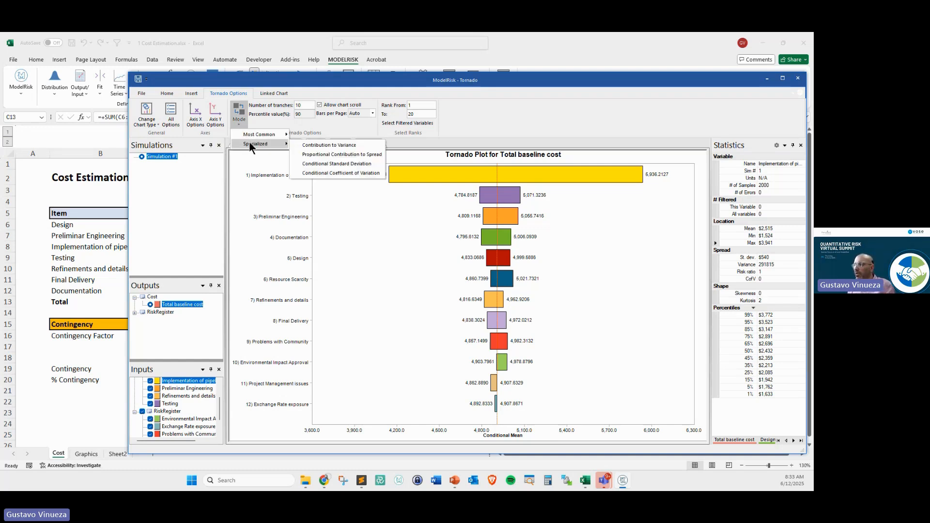
pyautogui.click(353, 154)
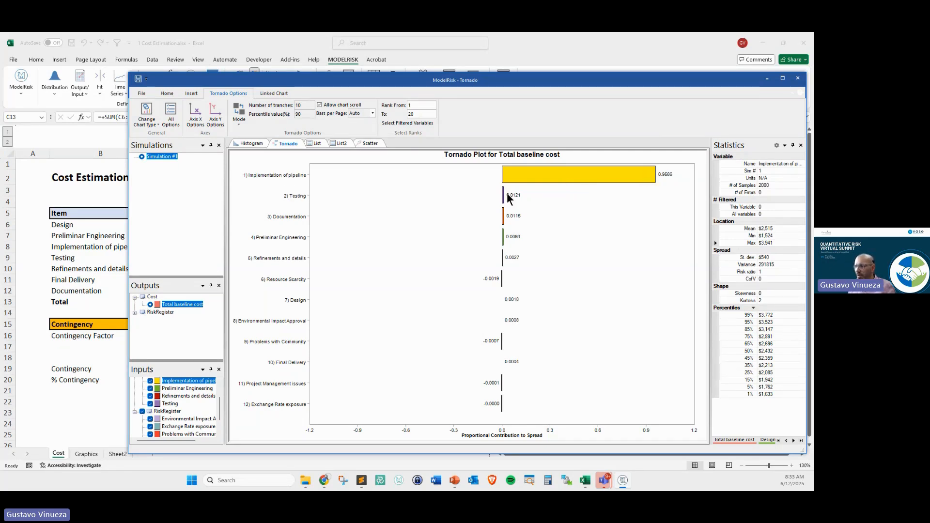
# Check the Min and Max range of Implementation of pipeline in the Cost sheet against the tornado plot.
pyautogui.moveTo(509, 199)
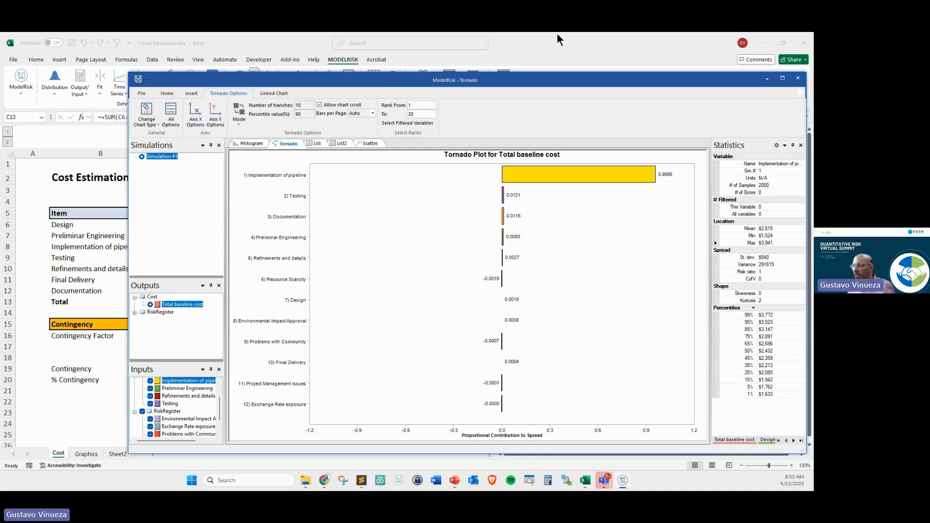
pyautogui.moveTo(531, 80); pyautogui.dragTo(442, 388)
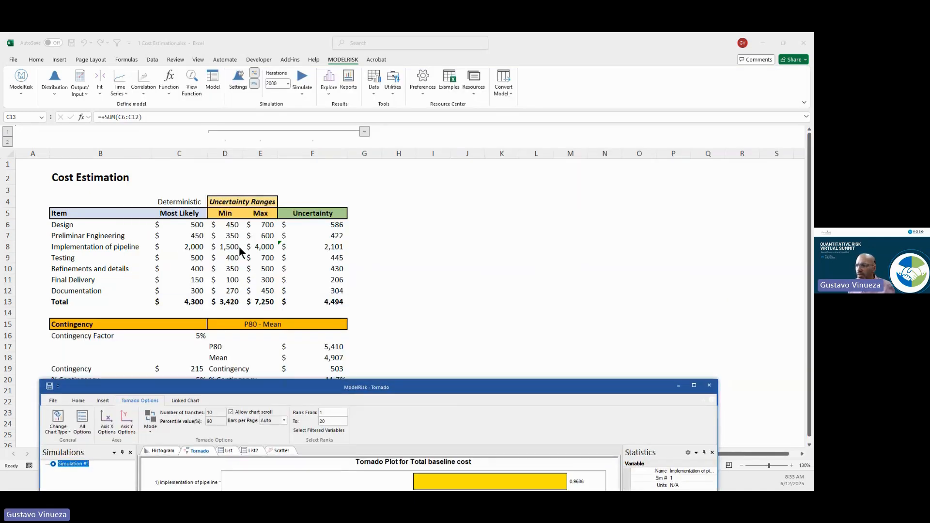
pyautogui.moveTo(297, 393); pyautogui.dragTo(339, 71)
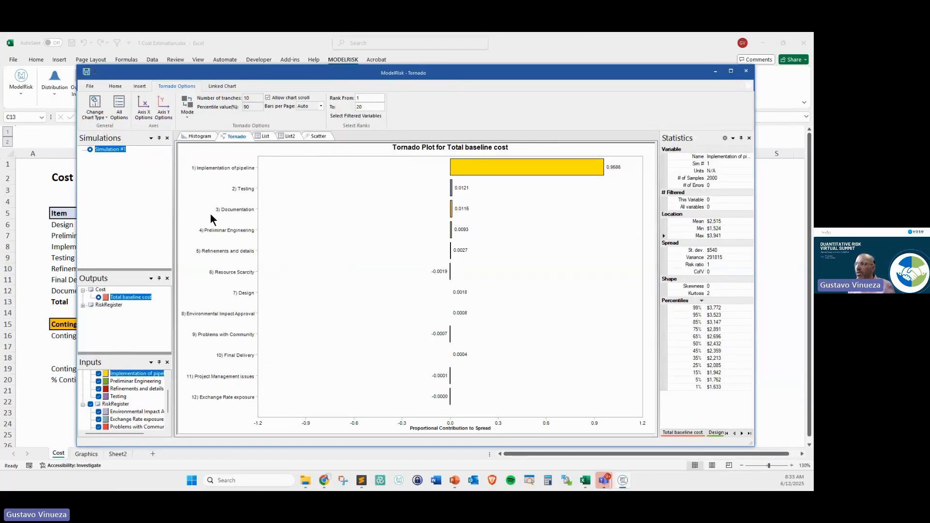
# Close the two data list views and the scatter chart in the results window, leaving only the histogram and tornado.
pyautogui.click(282, 136)
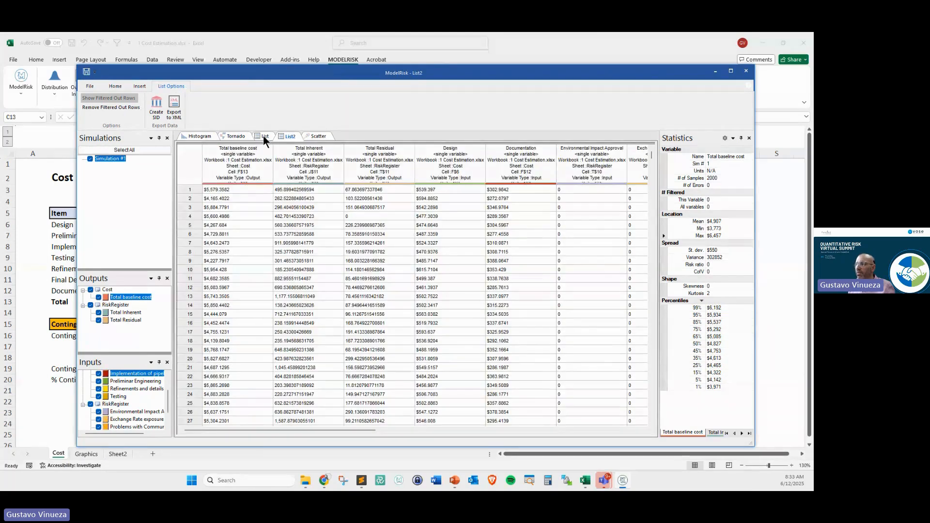
pyautogui.rightClick(264, 138)
pyautogui.click(232, 150)
pyautogui.rightClick(264, 137)
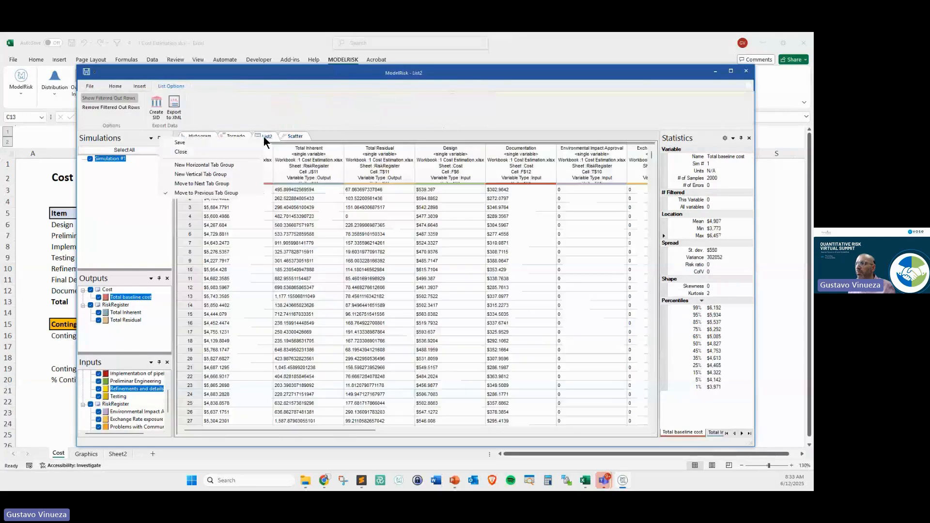
pyautogui.click(221, 150)
pyautogui.rightClick(255, 135)
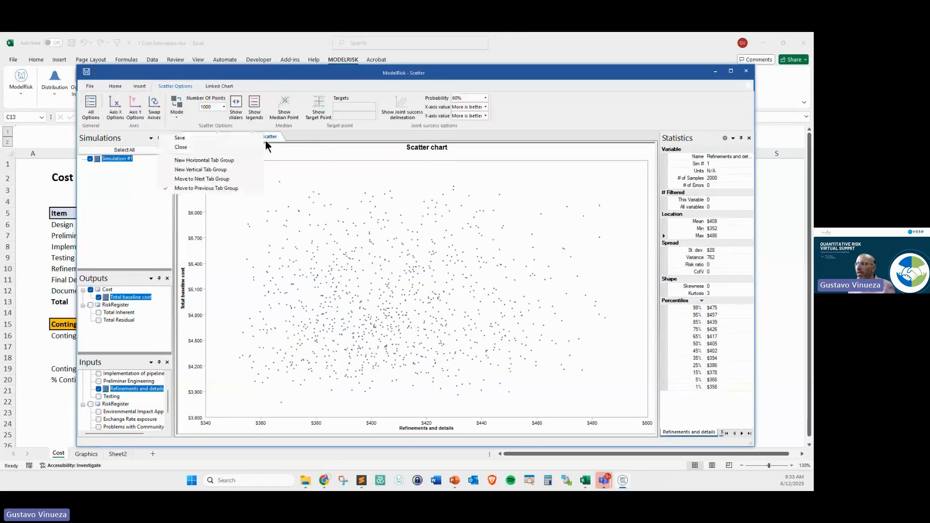
pyautogui.click(222, 151)
# Insert a box plot, deselect Total baseline cost, and resize the variable panes so that all inputs are listed.
pyautogui.click(140, 87)
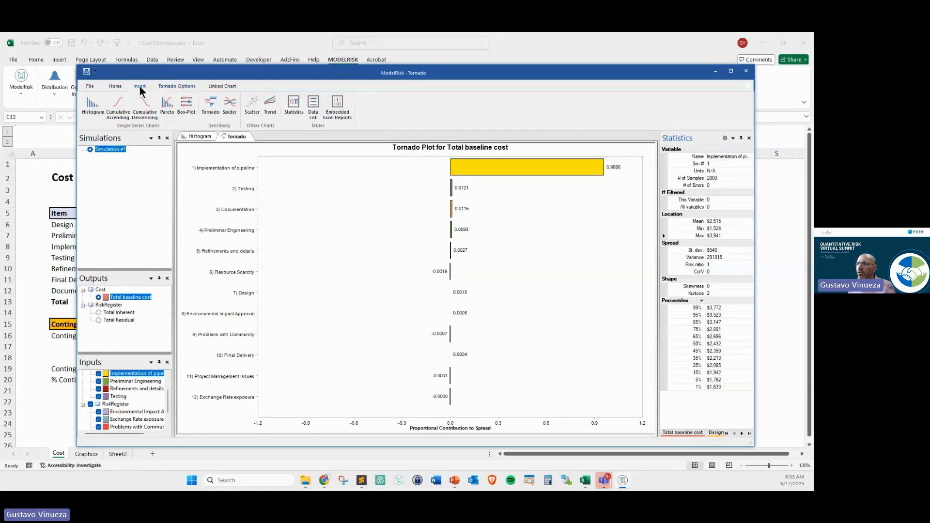
pyautogui.click(186, 105)
pyautogui.click(99, 297)
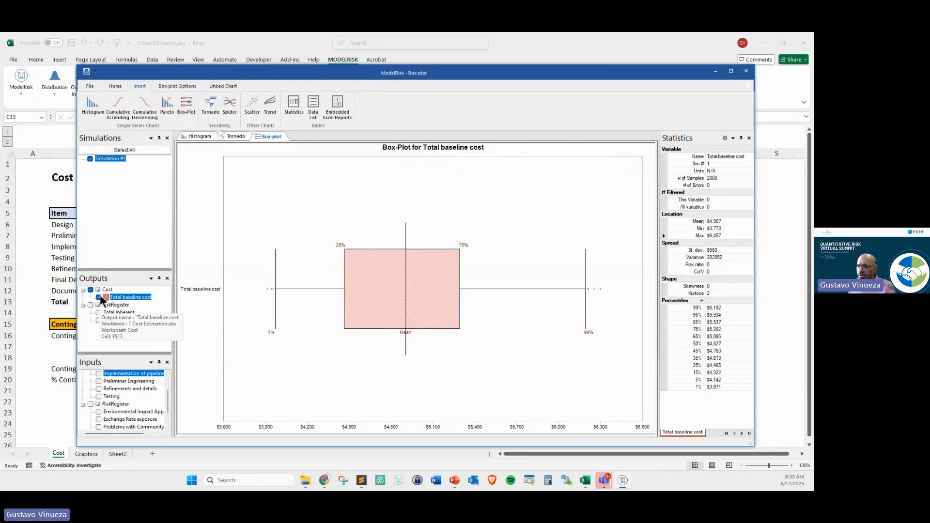
pyautogui.moveTo(115, 269); pyautogui.dragTo(115, 177)
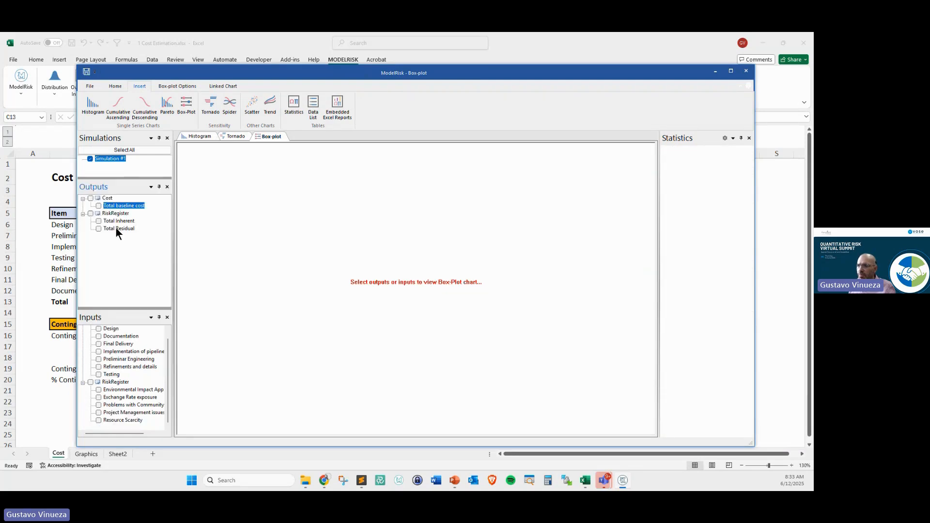
pyautogui.moveTo(119, 309); pyautogui.dragTo(119, 261)
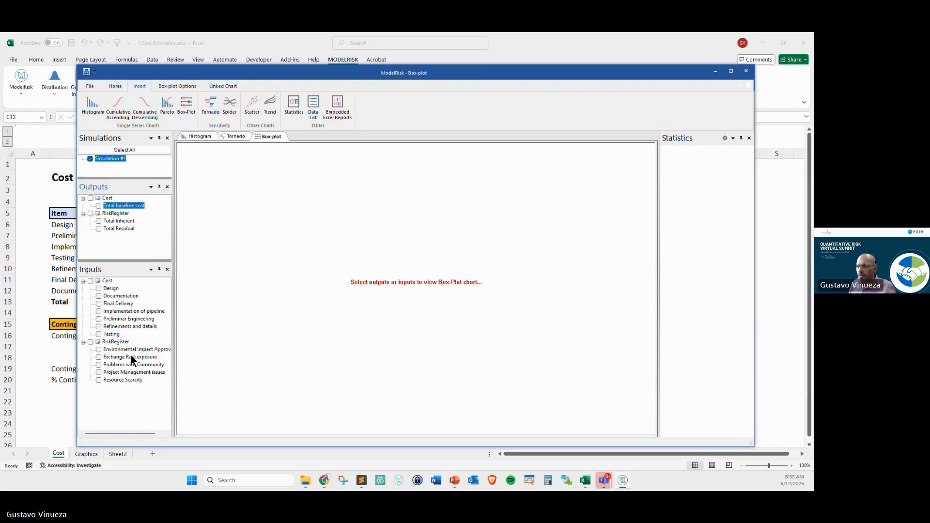
# Plot the Cost inputs Design, Documentation, Final Delivery, Implementation of pipeline and Preliminary Engineering in the box plot.
pyautogui.click(99, 288)
pyautogui.click(99, 296)
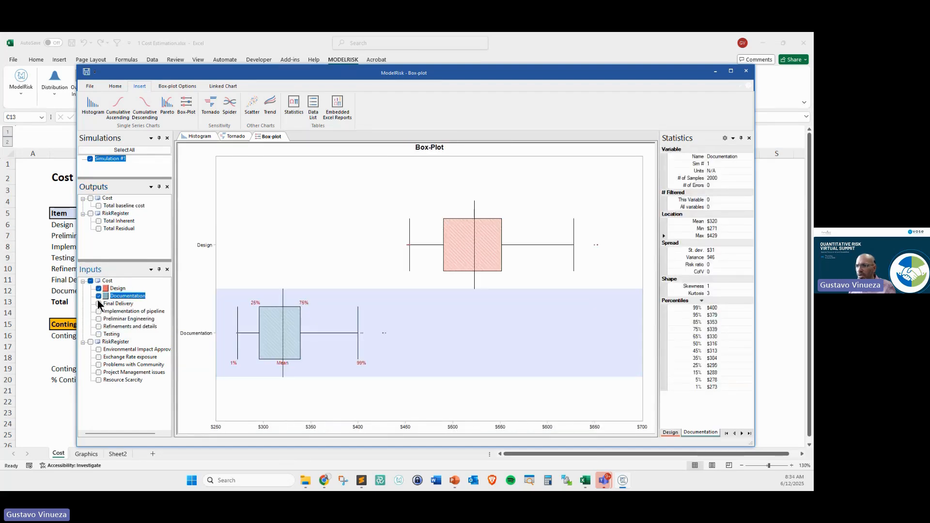
pyautogui.click(98, 303)
pyautogui.click(98, 311)
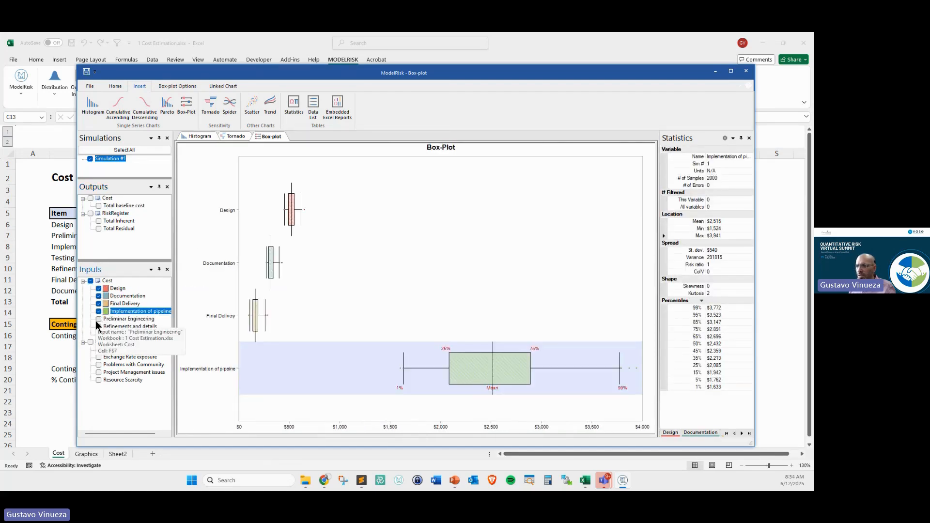
pyautogui.click(99, 319)
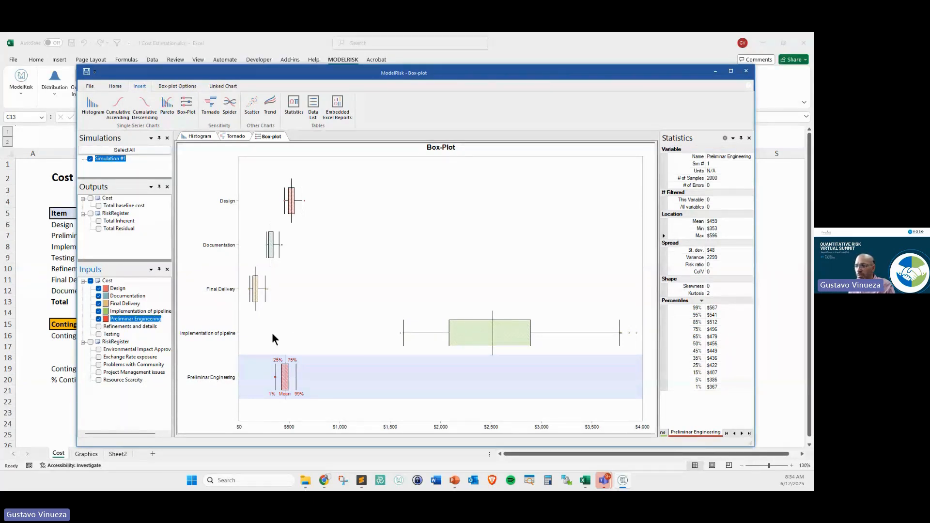
# Replace Implementation of pipeline with Refinements and details in the box plot, and change the display to a whiskers plot.
pyautogui.click(98, 312)
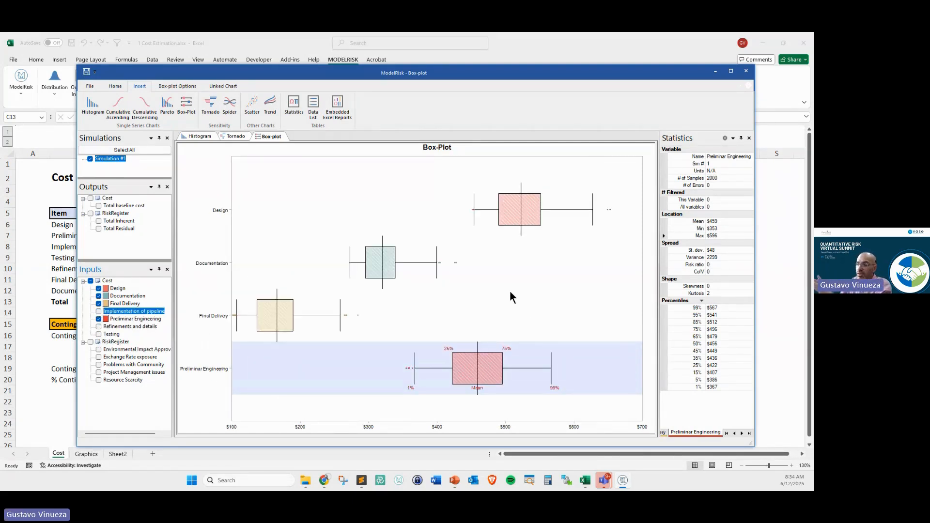
pyautogui.click(98, 327)
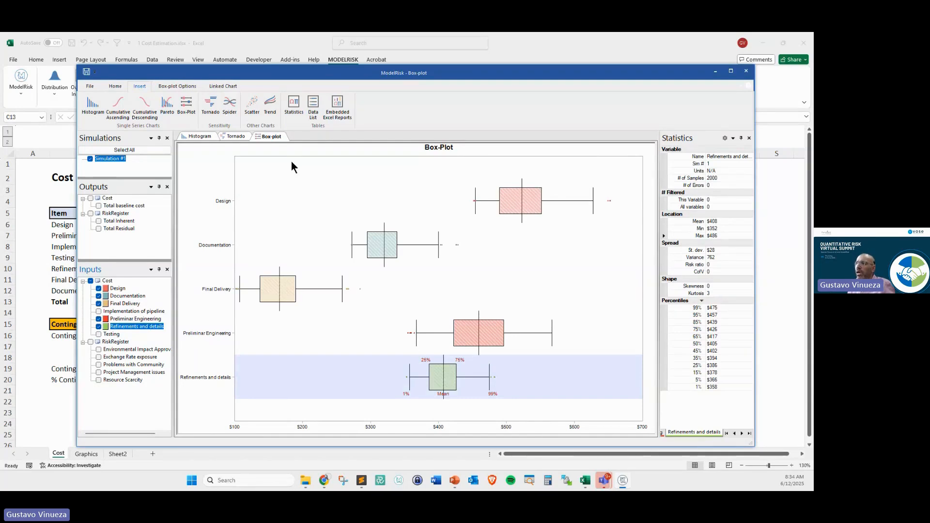
pyautogui.click(186, 109)
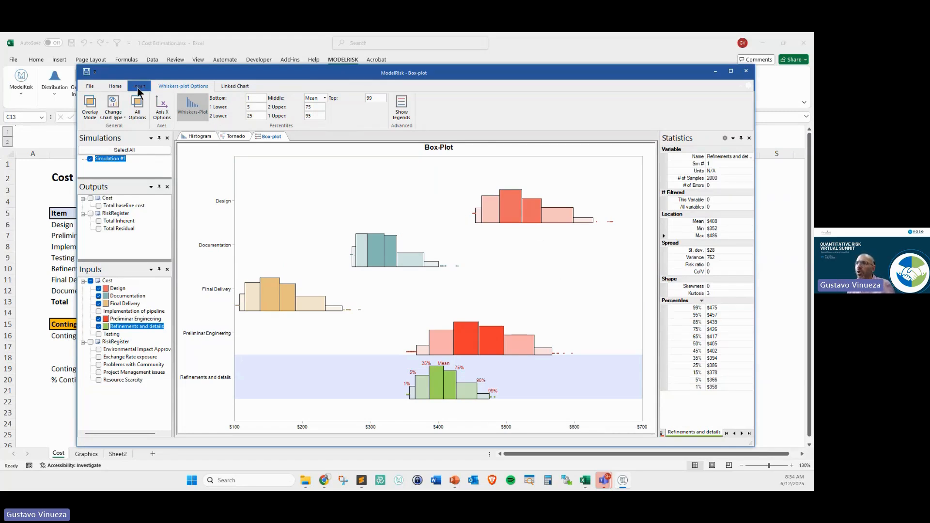
pyautogui.click(115, 86)
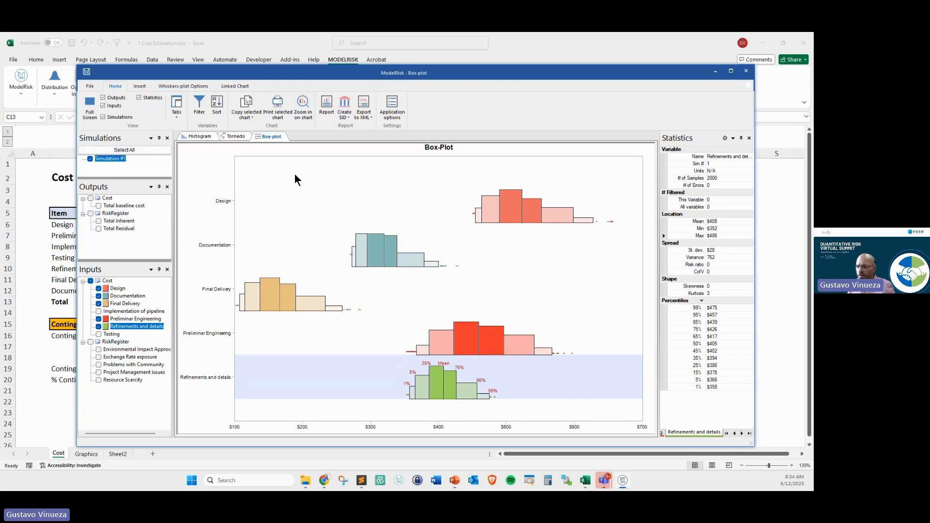
# Delete the existing tornado chart picture from the workbook's Graphics sheet.
pyautogui.click(91, 454)
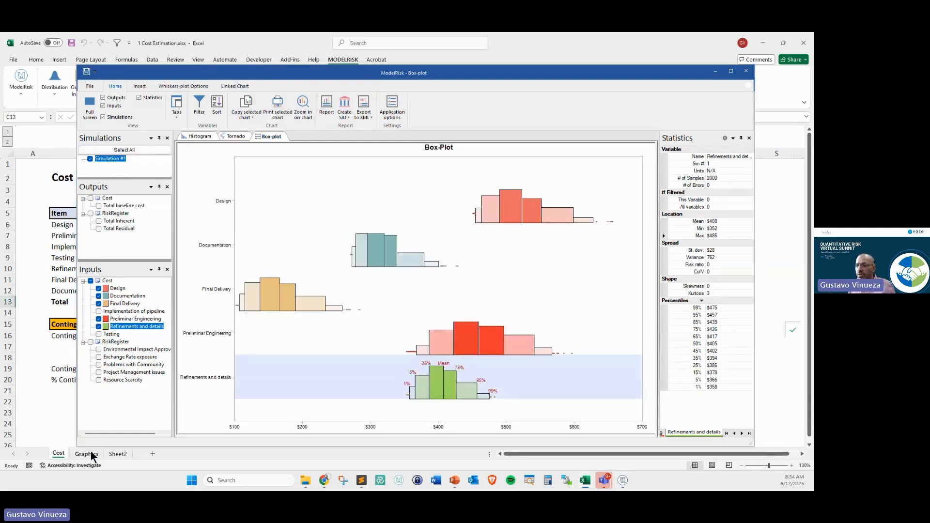
pyautogui.click(53, 192)
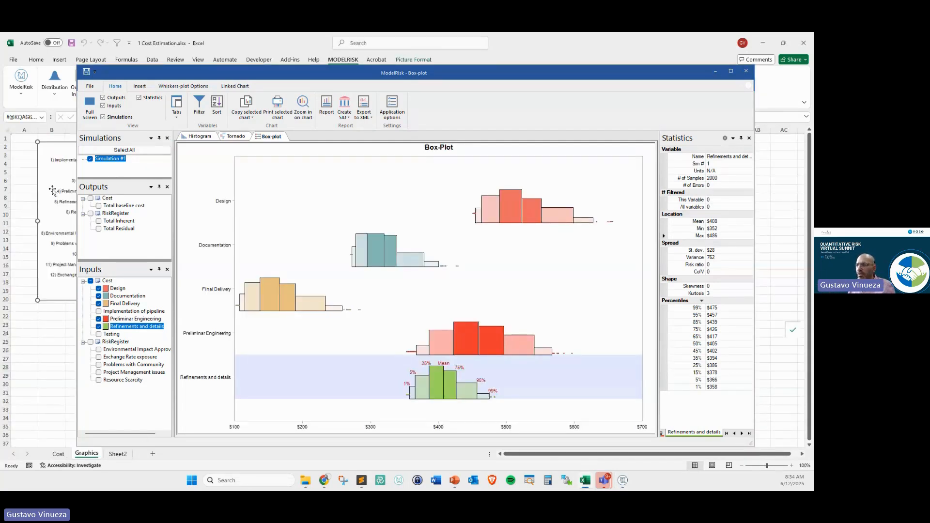
pyautogui.press('Delete')
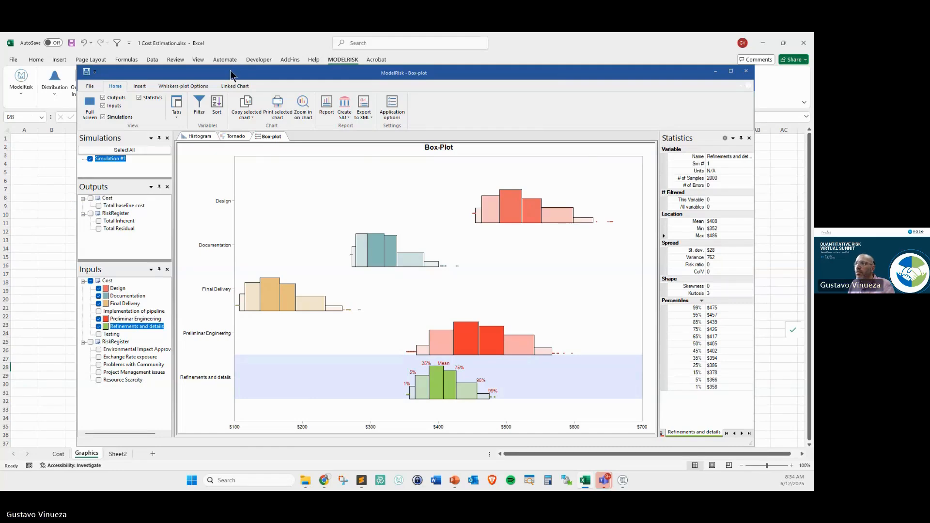
# Insert the Total baseline cost tornado plot into the Graphics sheet as a new linked chart.
pyautogui.moveTo(231, 71); pyautogui.dragTo(371, 82)
pyautogui.click(371, 145)
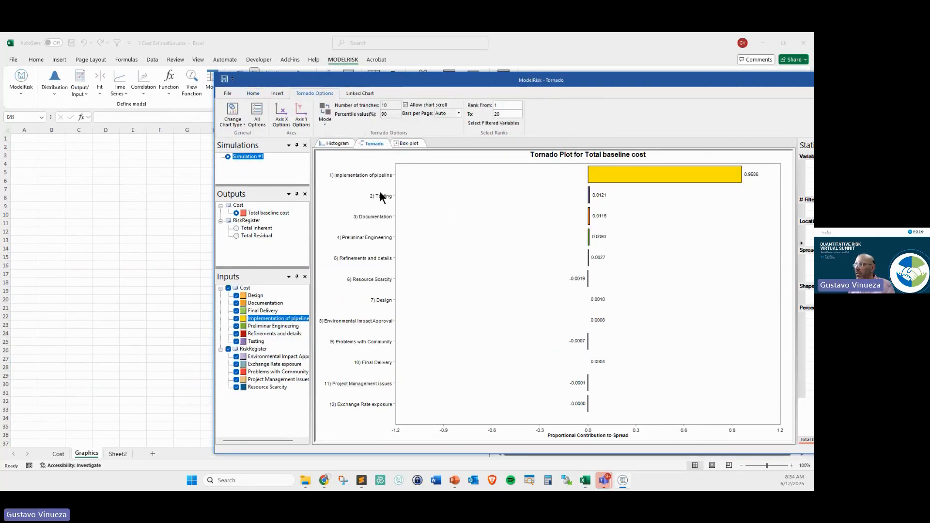
pyautogui.click(367, 93)
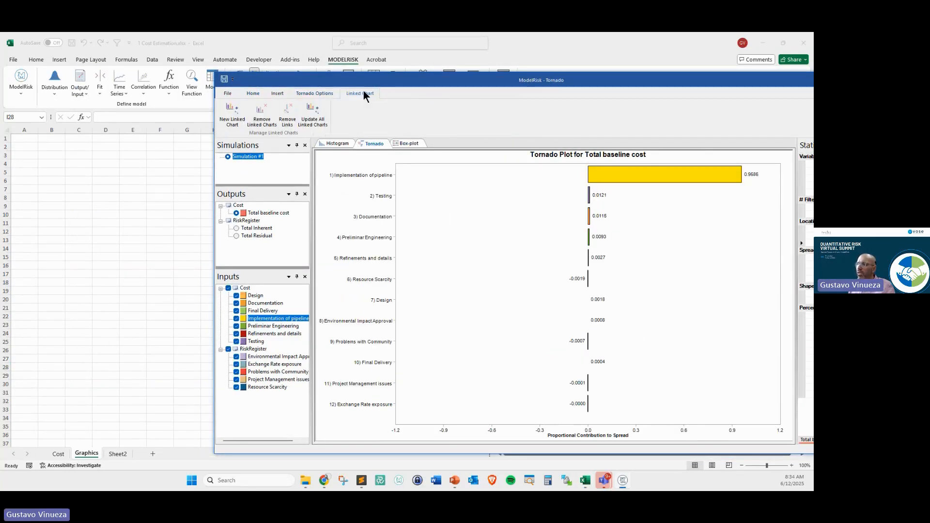
pyautogui.click(237, 121)
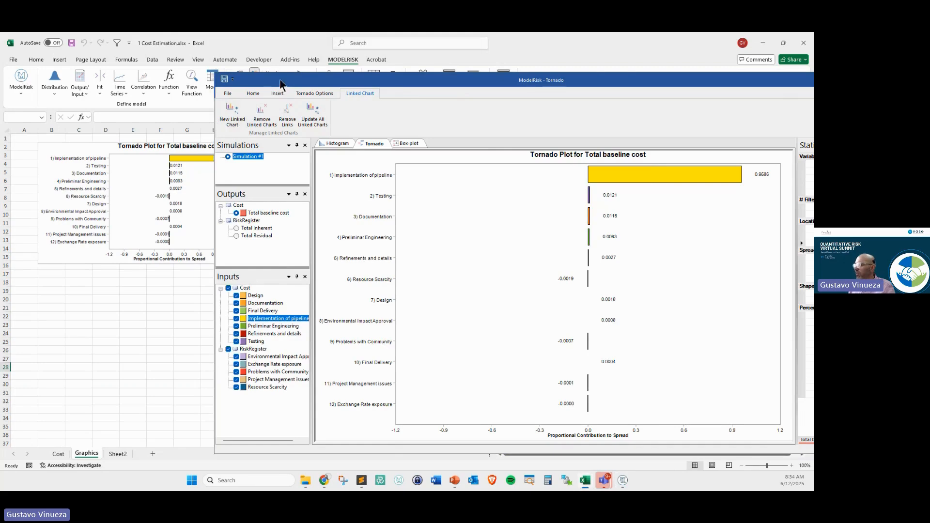
# Uncover the linked tornado chart on the Graphics sheet and enlarge it to span about columns B to L.
pyautogui.moveTo(280, 83); pyautogui.dragTo(471, 88)
pyautogui.click(229, 254)
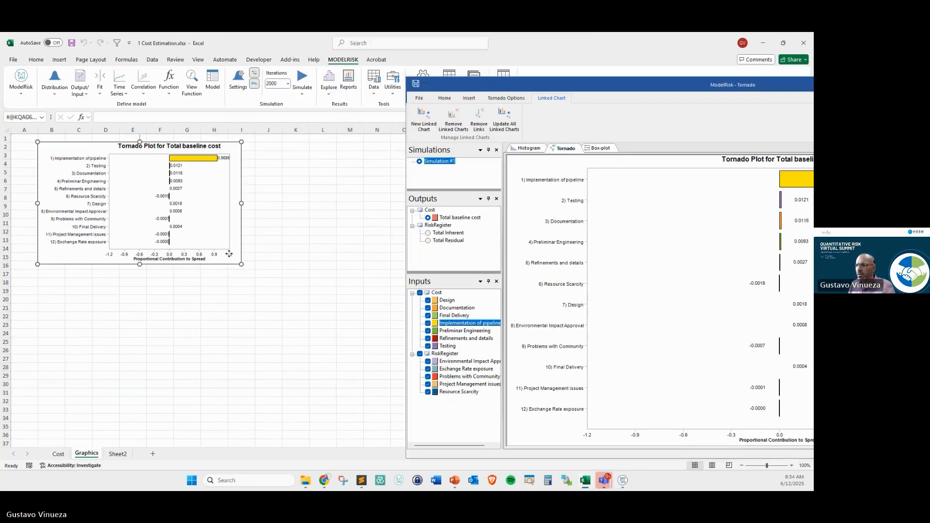
pyautogui.moveTo(241, 264); pyautogui.dragTo(321, 320)
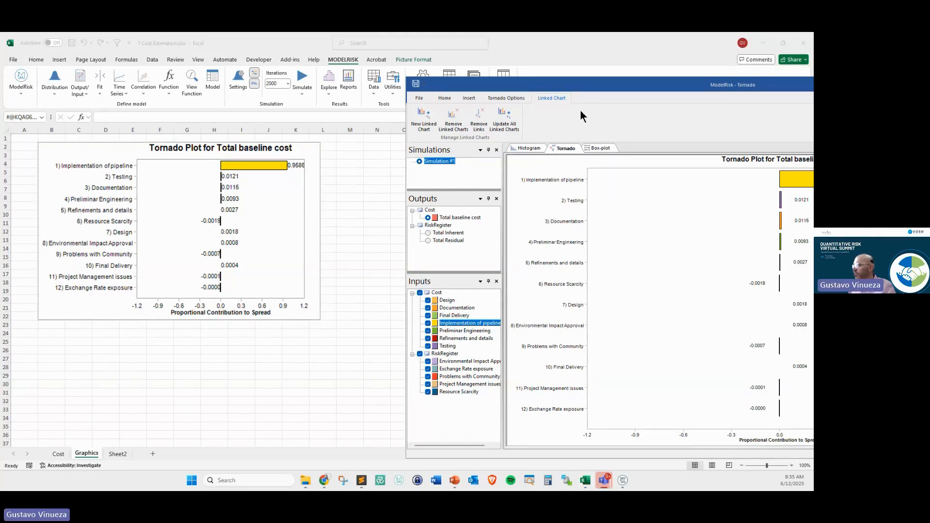
# Insert a data list of the simulated inputs and outputs and look through its samples to the last row.
pyautogui.moveTo(687, 86); pyautogui.dragTo(350, 69)
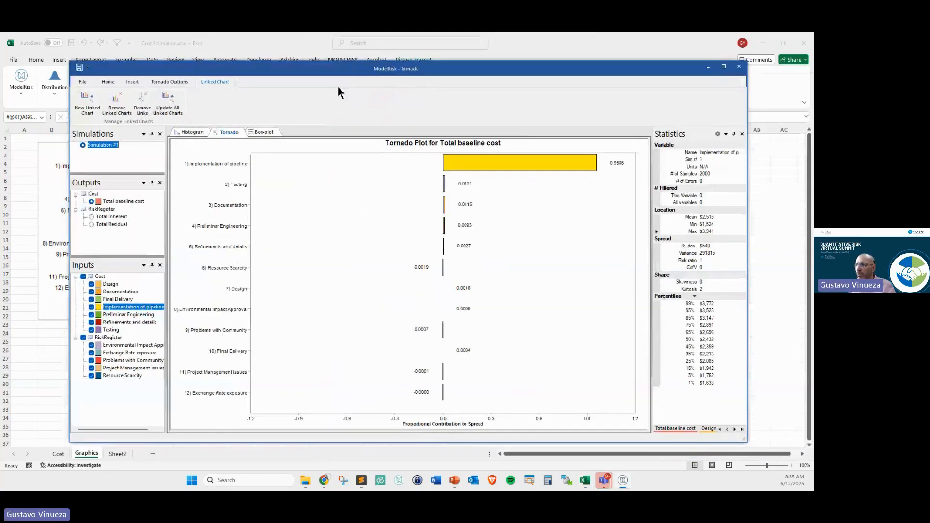
pyautogui.click(132, 82)
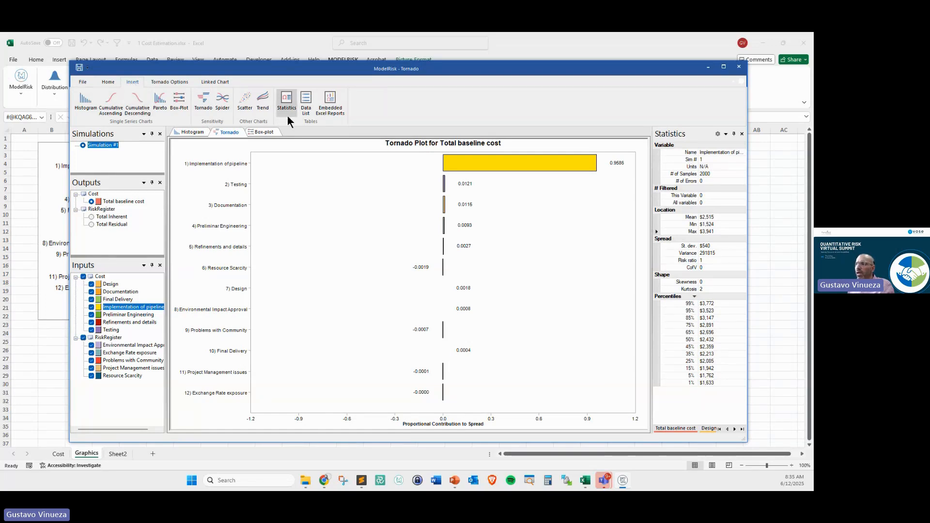
pyautogui.click(306, 101)
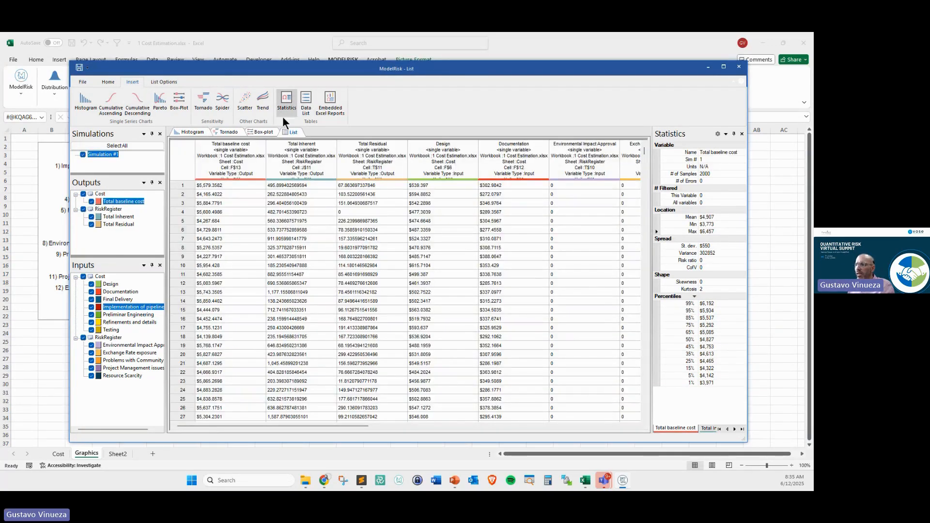
pyautogui.moveTo(641, 157); pyautogui.dragTo(652, 423)
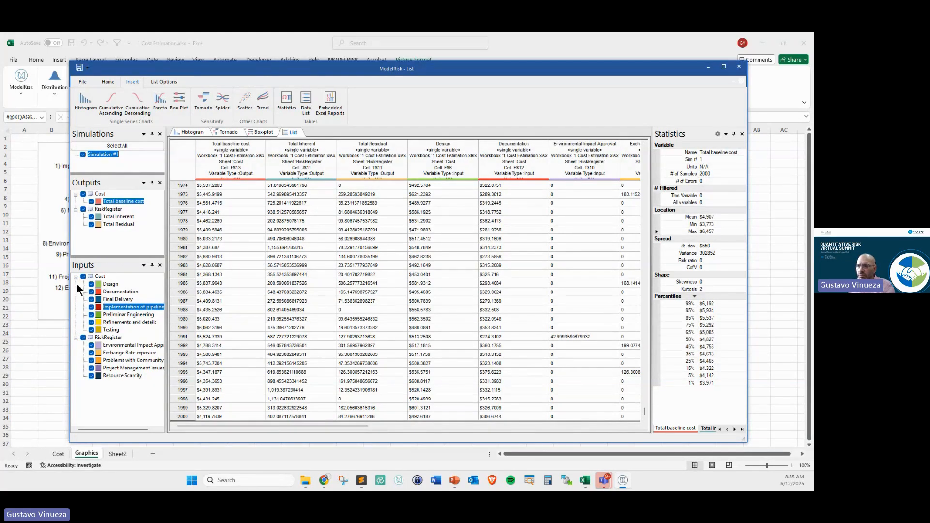
# Exclude all Cost and RiskRegister inputs from the data list, keeping only the outputs, and view its copy options.
pyautogui.click(92, 277)
pyautogui.click(83, 338)
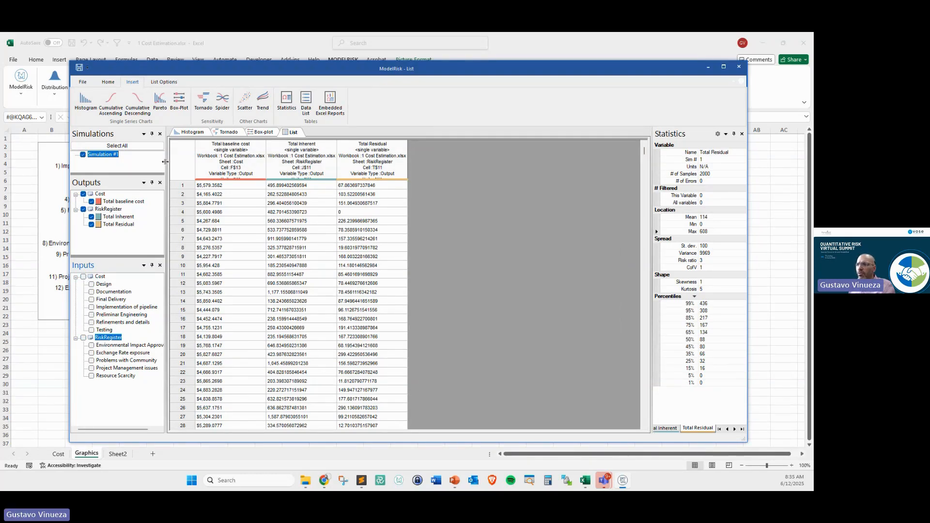
pyautogui.rightClick(183, 162)
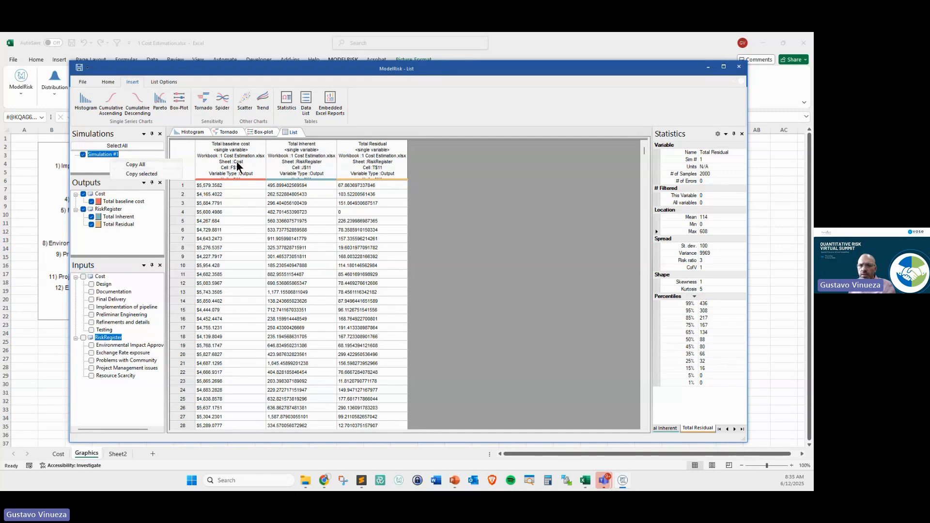
pyautogui.click(423, 246)
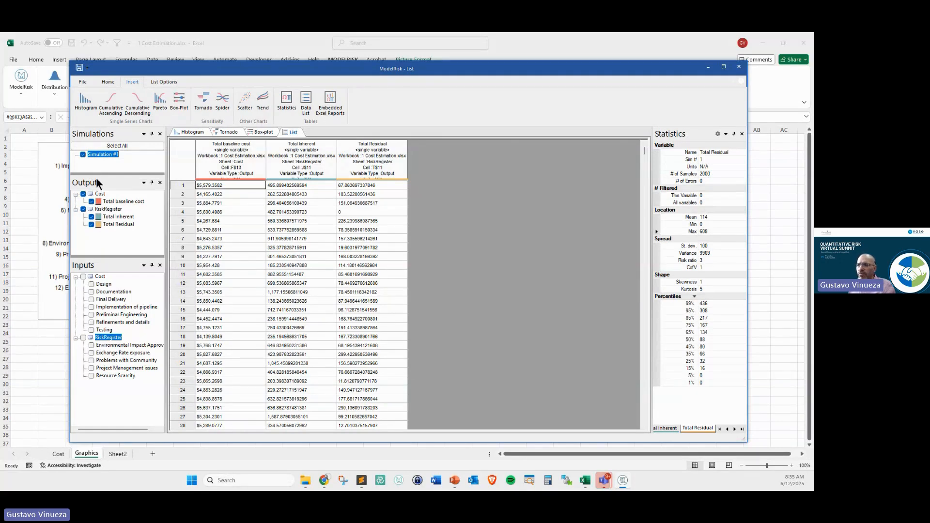
# Close the results window and review the deterministic and P80 - Mean contingency calculations on the Cost sheet.
pyautogui.click(739, 67)
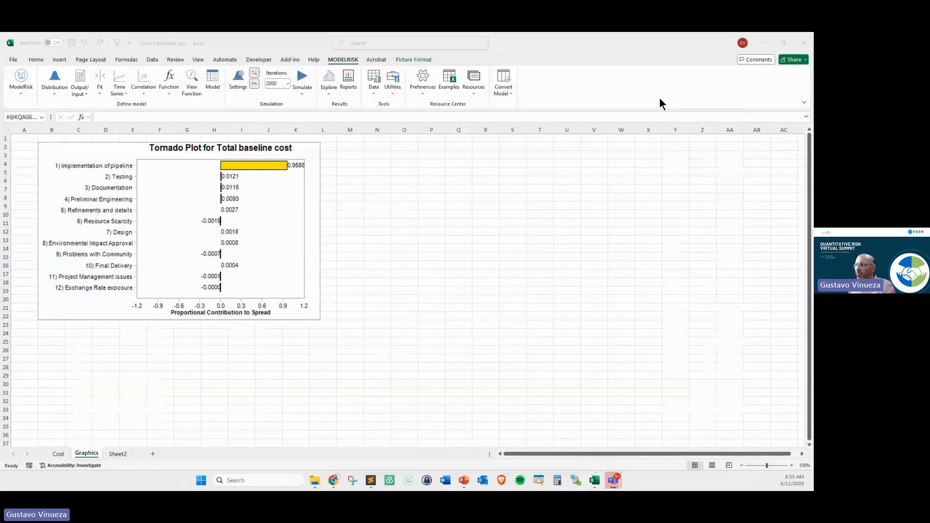
pyautogui.click(59, 454)
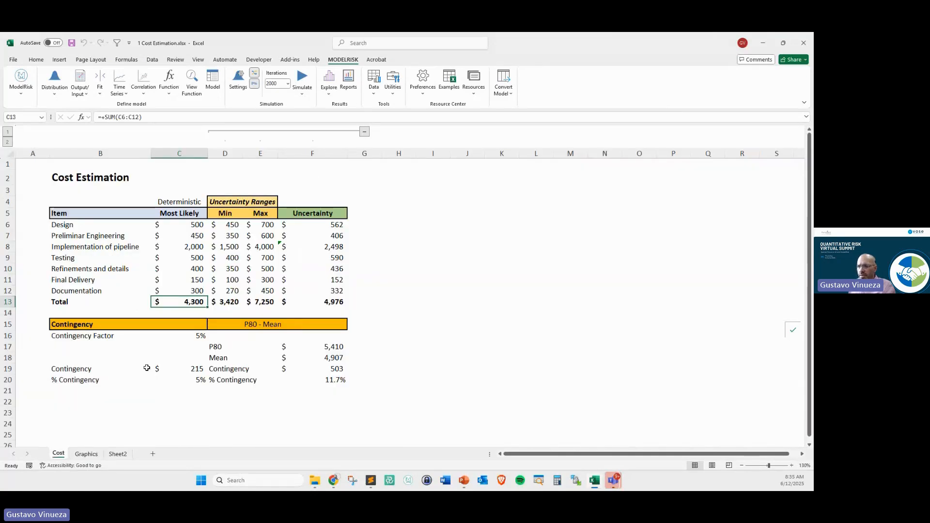
pyautogui.click(195, 343)
pyautogui.moveTo(196, 343); pyautogui.dragTo(313, 380)
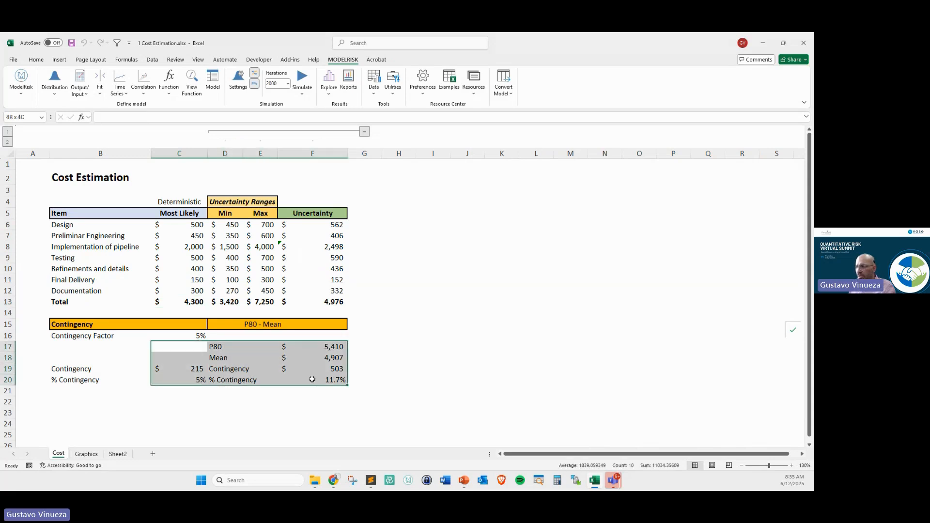
pyautogui.click(220, 389)
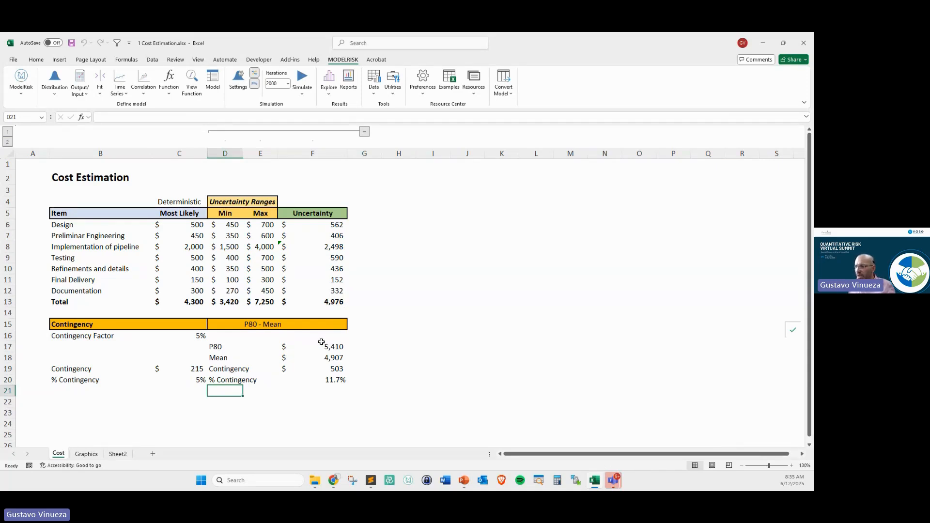
pyautogui.click(224, 347)
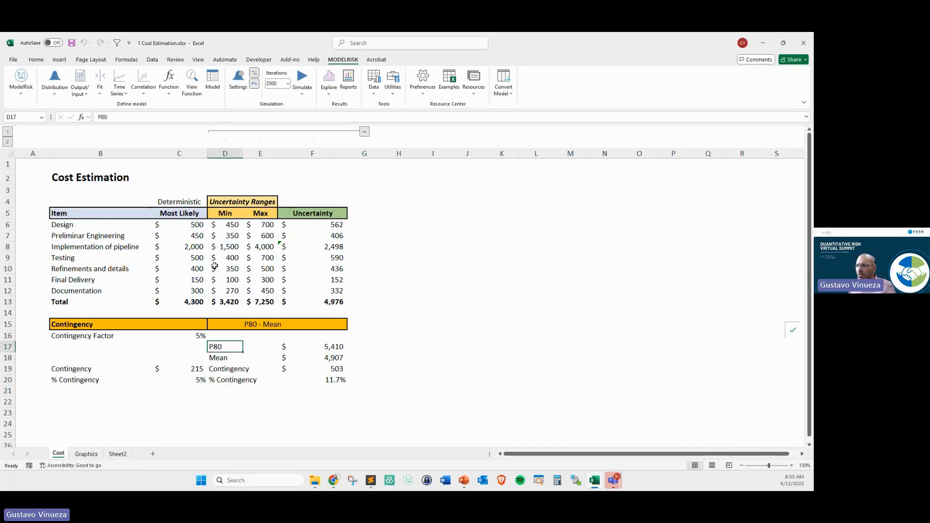
# Compare the P80 marker on the Total baseline cost histogram with the P80 value on the Cost sheet, and close the results window.
pyautogui.click(331, 77)
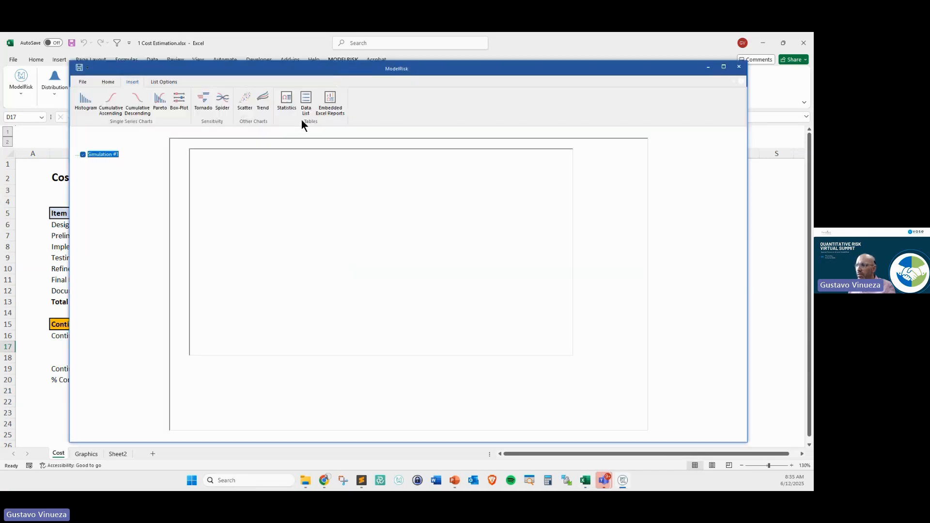
pyautogui.click(189, 132)
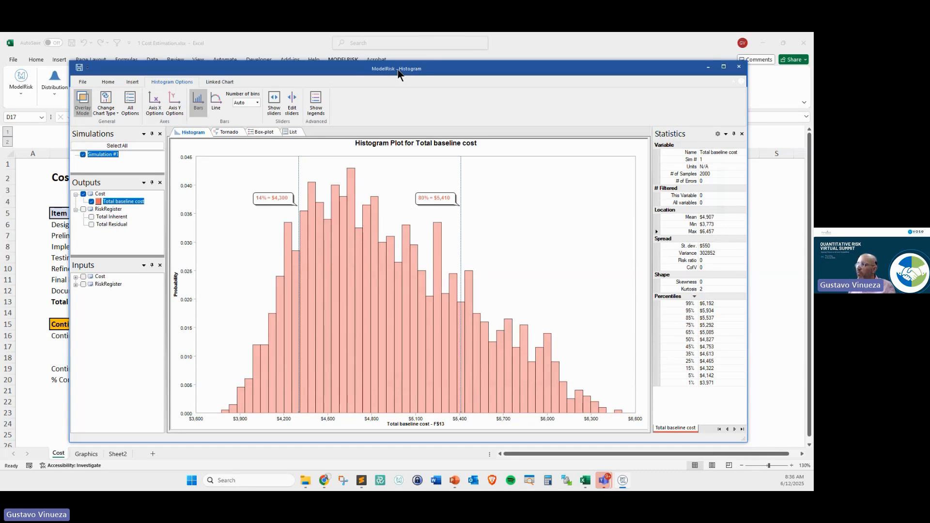
pyautogui.moveTo(397, 69); pyautogui.dragTo(638, 103)
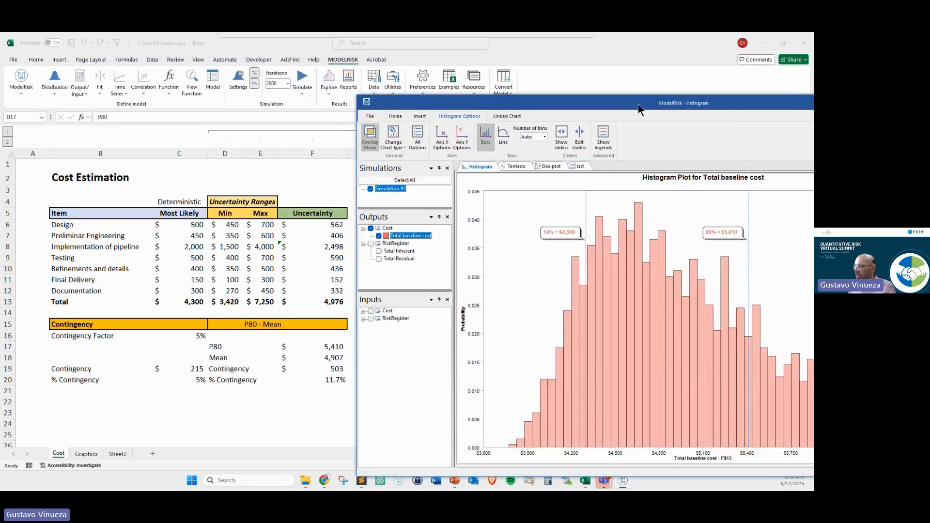
pyautogui.moveTo(317, 341); pyautogui.dragTo(356, 342)
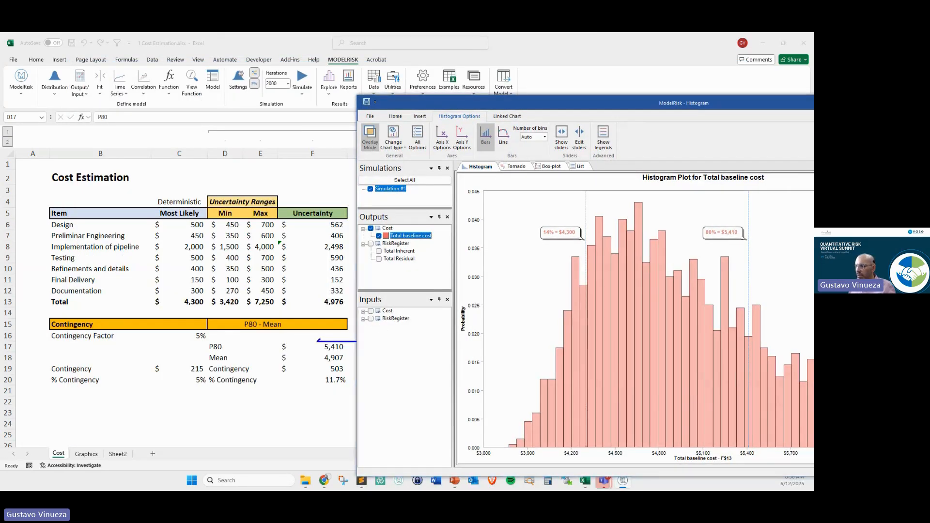
pyautogui.click(532, 482)
pyautogui.click(445, 356)
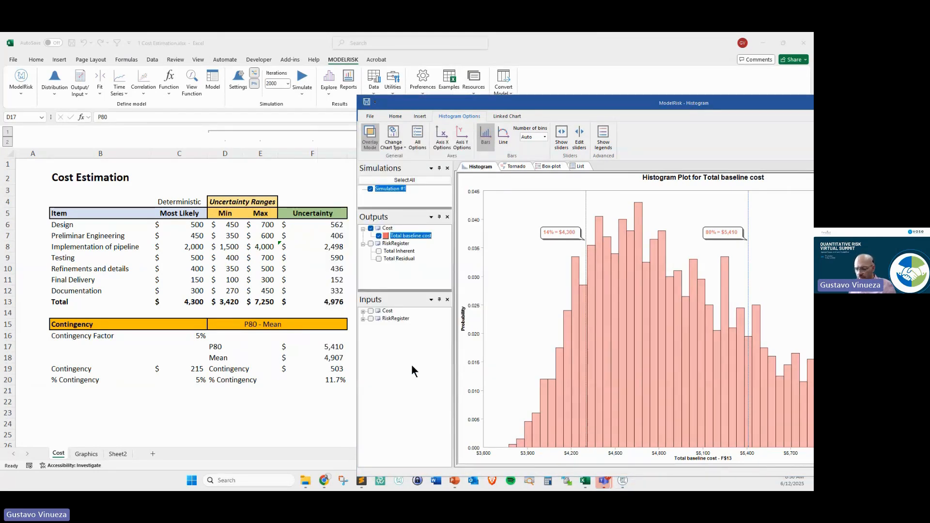
pyautogui.moveTo(324, 339)
pyautogui.mouseDown()
pyautogui.moveTo(313, 349)
pyautogui.moveTo(321, 336)
pyautogui.moveTo(737, 241)
pyautogui.mouseUp()
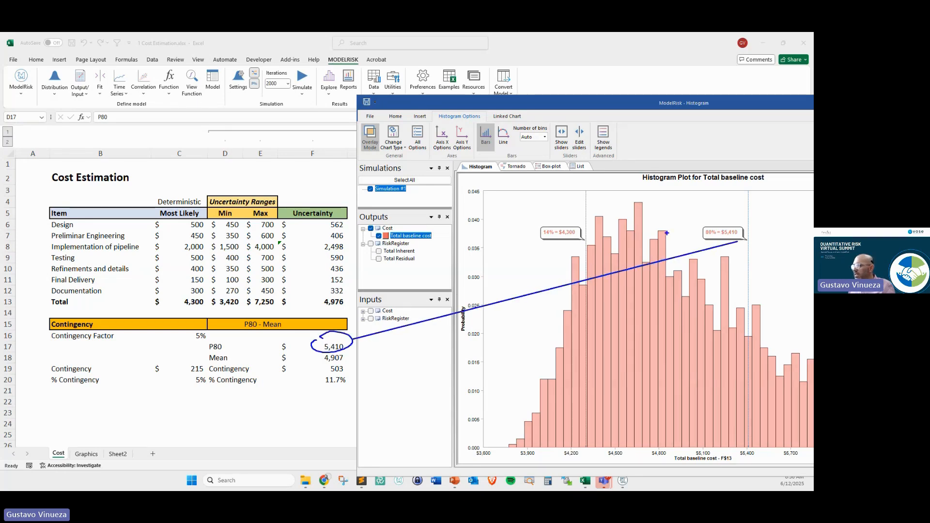
pyautogui.press('Escape')
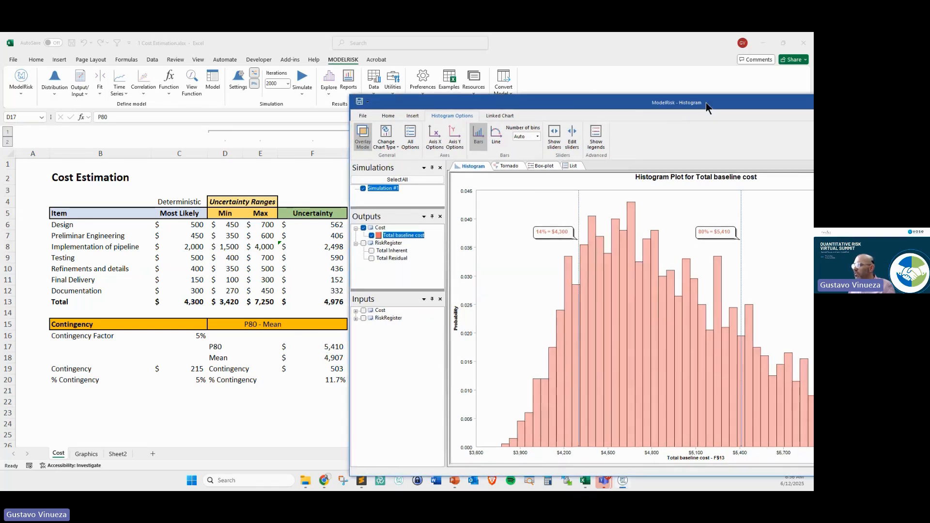
pyautogui.moveTo(705, 102)
pyautogui.mouseDown()
pyautogui.moveTo(585, 100)
pyautogui.moveTo(504, 114)
pyautogui.moveTo(435, 93)
pyautogui.mouseUp()
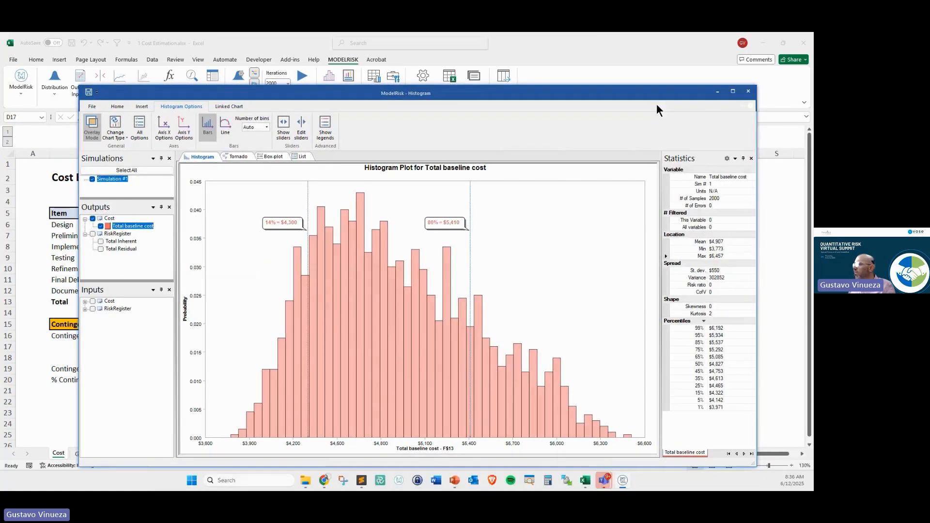
pyautogui.click(752, 92)
# Label the P80 and Mean values in G17 and G18 with their function names, VoseSimPercentile and VoseSimMean.
pyautogui.click(220, 363)
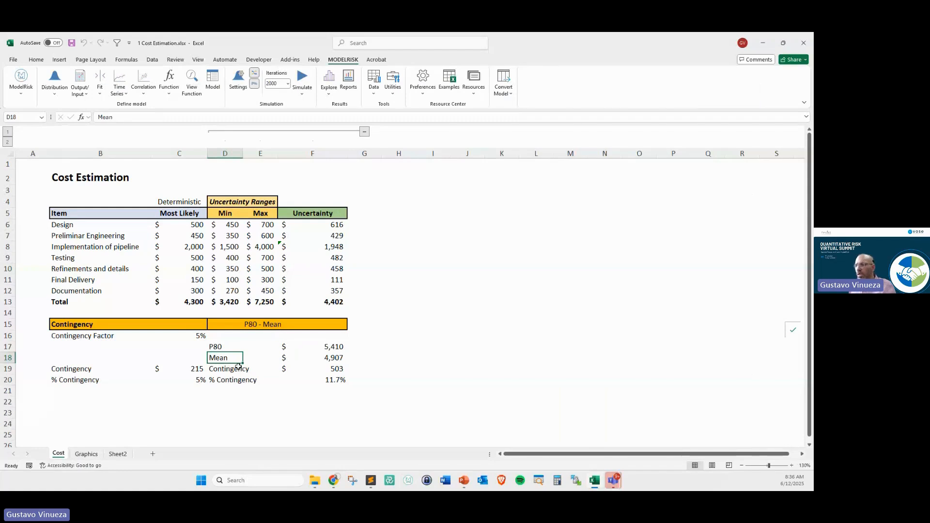
pyautogui.click(334, 346)
pyautogui.click(364, 347)
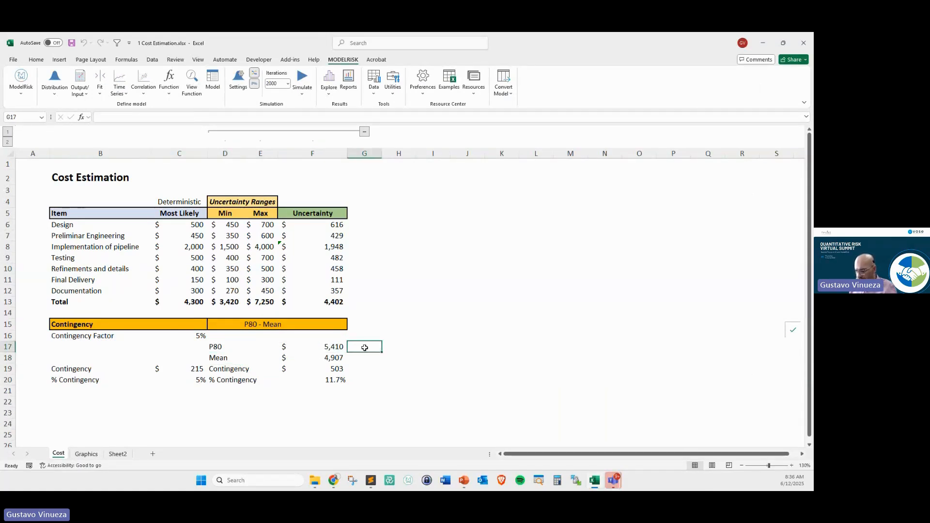
pyautogui.write('VoseSimPercentil')
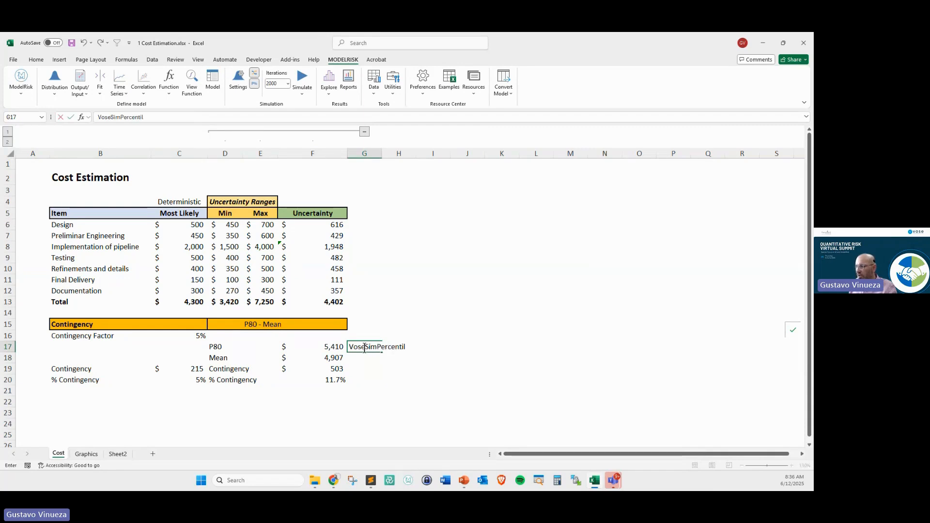
pyautogui.write('e')
pyautogui.press('Return')
pyautogui.write('VoseSimMean')
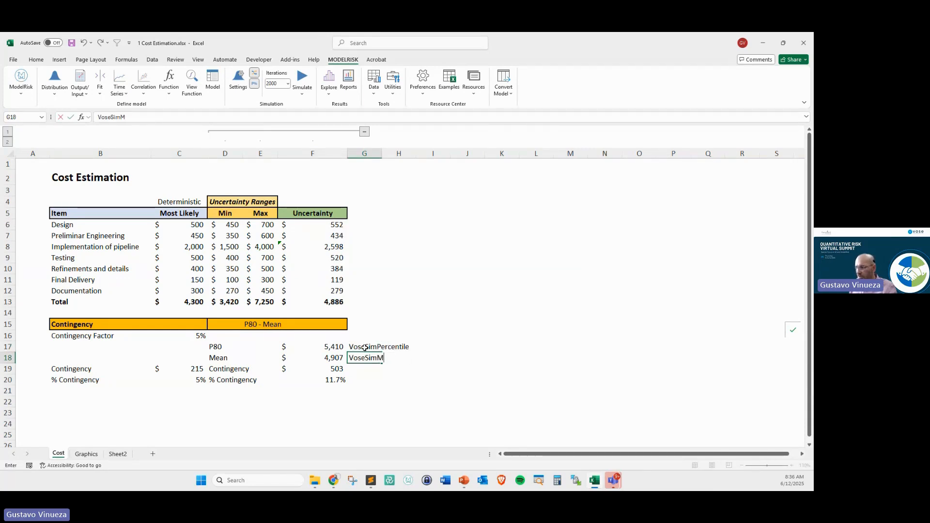
pyautogui.press('Return')
# Italicize the two function-name labels in G17:G18.
pyautogui.press('Up')
pyautogui.press('Up')
pyautogui.hotkey('shift', 'Down')
pyautogui.hotkey('ctrl', 'i')
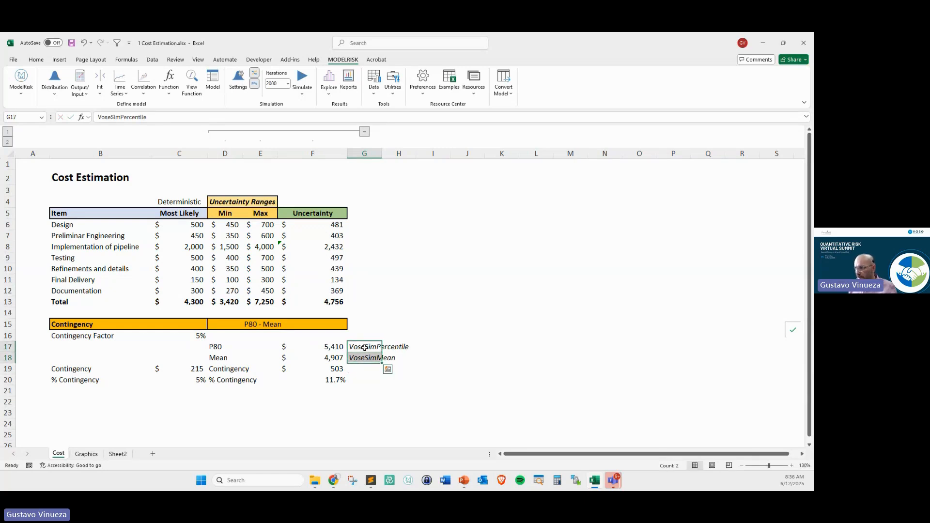
pyautogui.press('Down')
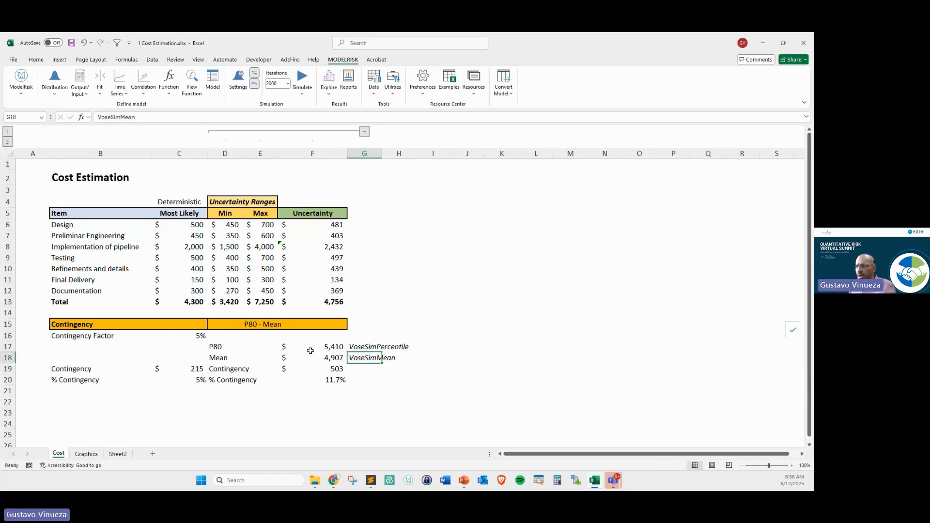
# Check the formulas behind the P80 - Mean Contingency and % Contingency cells, F19 and F20, leaving them unedited.
pyautogui.click(312, 369)
pyautogui.write('=F17-F18')
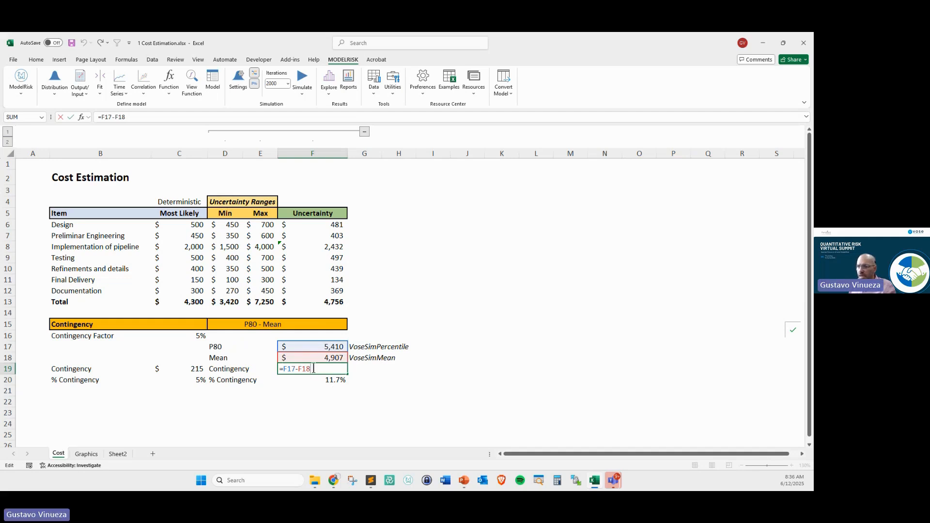
pyautogui.hotkey('ctrl', 'Return')
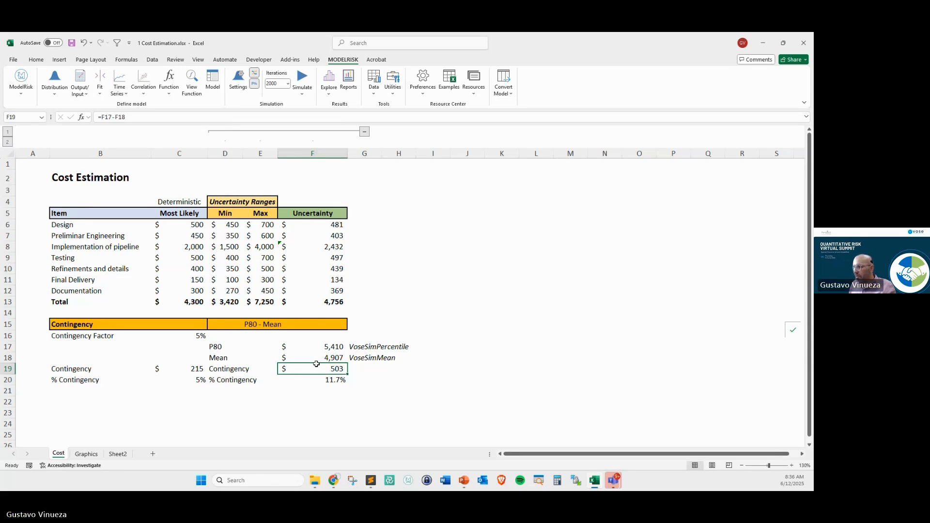
pyautogui.click(314, 383)
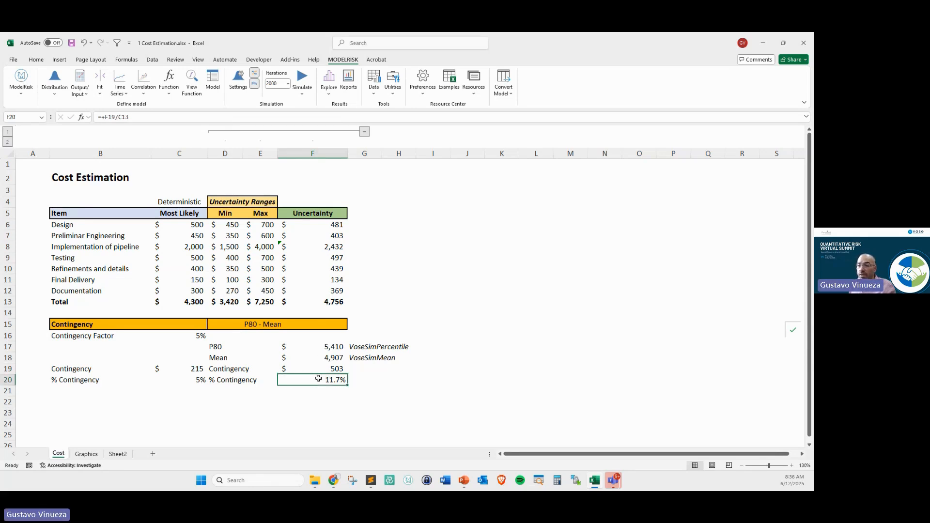
pyautogui.doubleClick(318, 378)
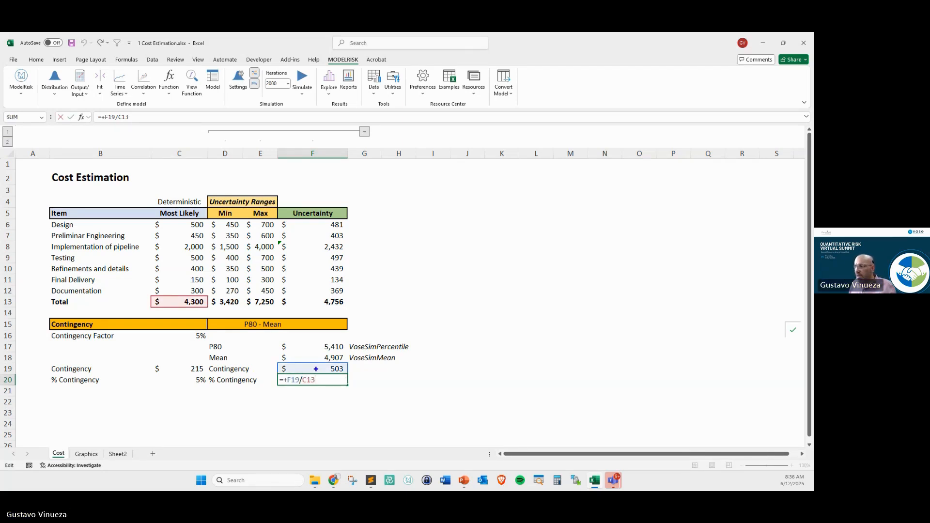
pyautogui.moveTo(327, 363)
pyautogui.mouseDown()
pyautogui.moveTo(359, 369)
pyautogui.moveTo(327, 368)
pyautogui.moveTo(191, 310)
pyautogui.mouseUp()
pyautogui.press('Escape')
pyautogui.press('Escape')
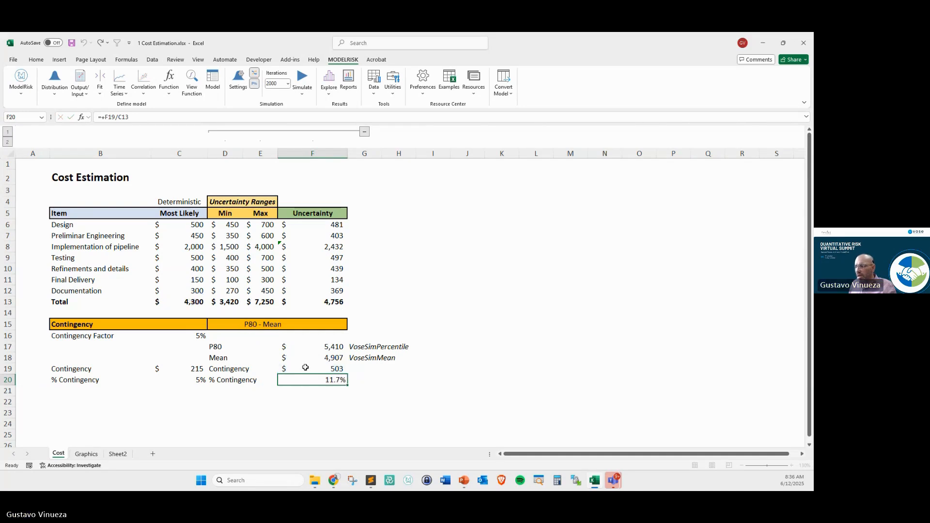
# Try replacing the Mean formula in F18 with the deterministic total, =C13, and undo the replacement.
pyautogui.click(221, 357)
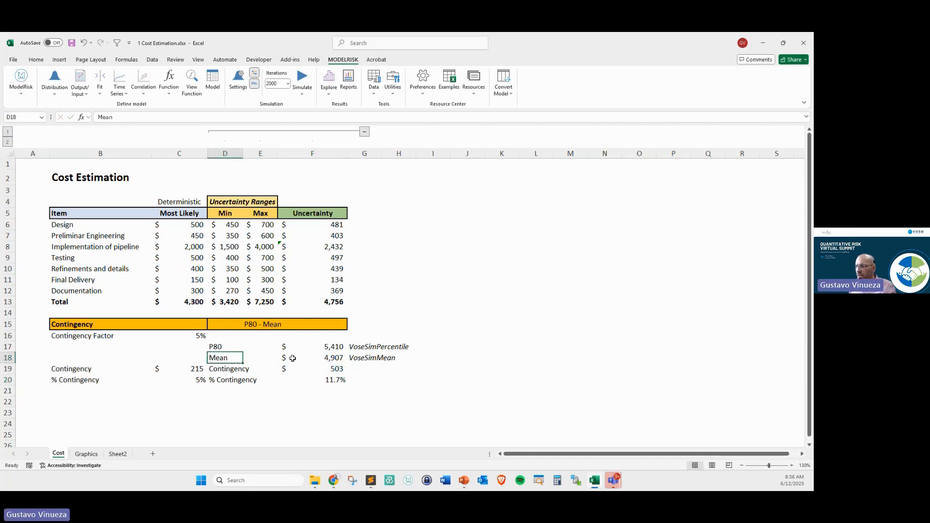
pyautogui.click(326, 362)
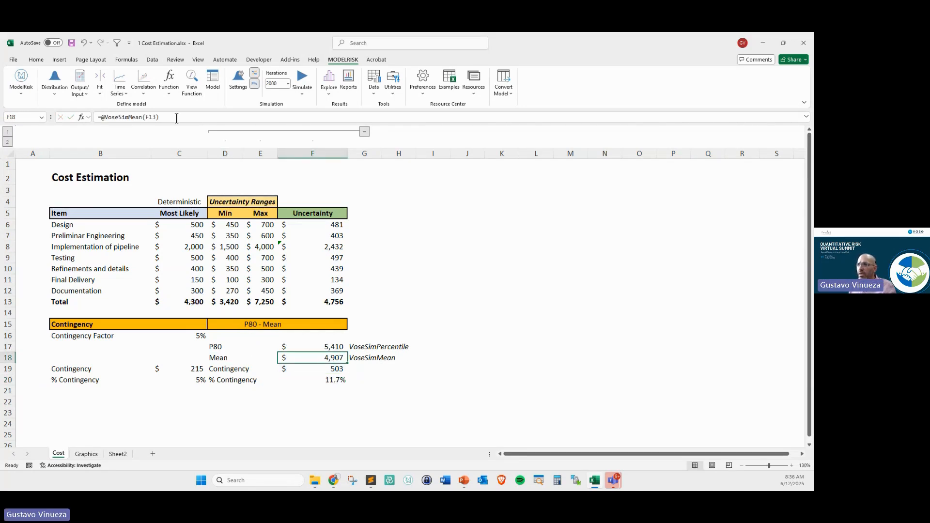
pyautogui.moveTo(174, 119); pyautogui.dragTo(101, 120)
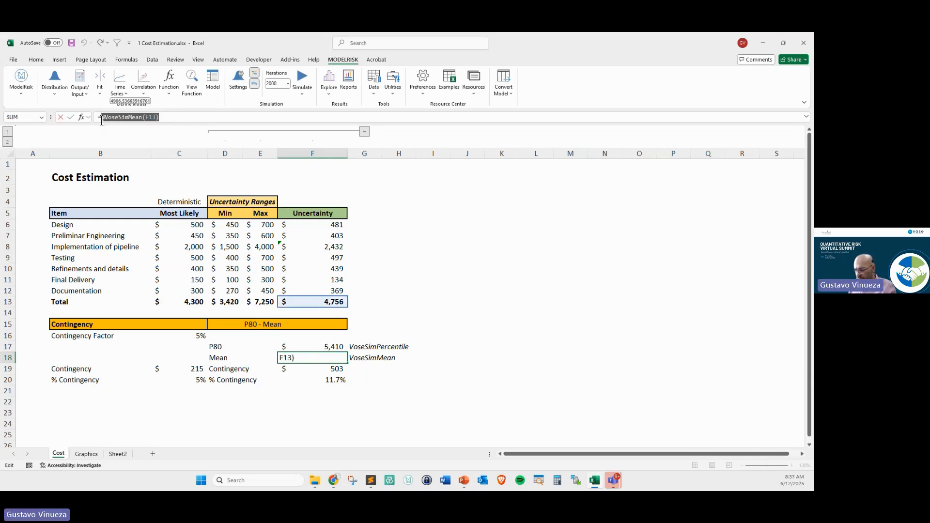
pyautogui.click(171, 301)
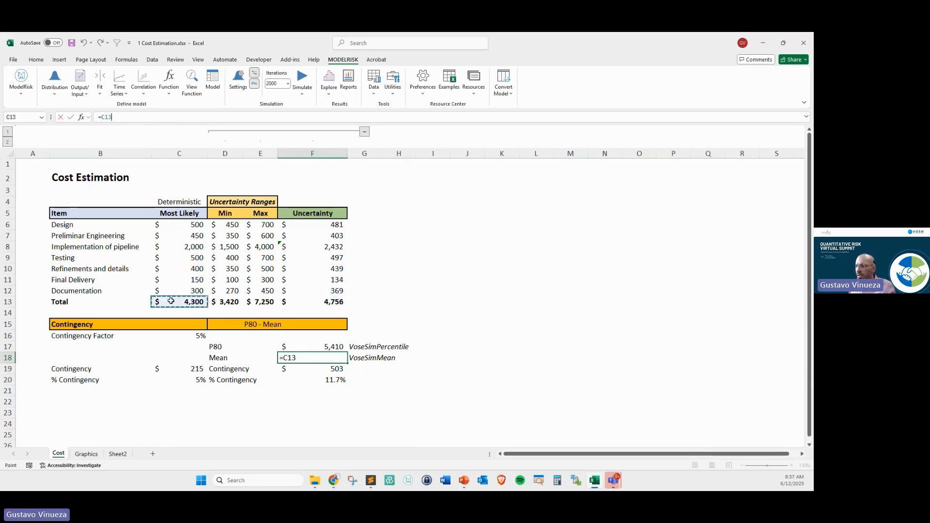
pyautogui.press('Return')
pyautogui.hotkey('ctrl', 'z')
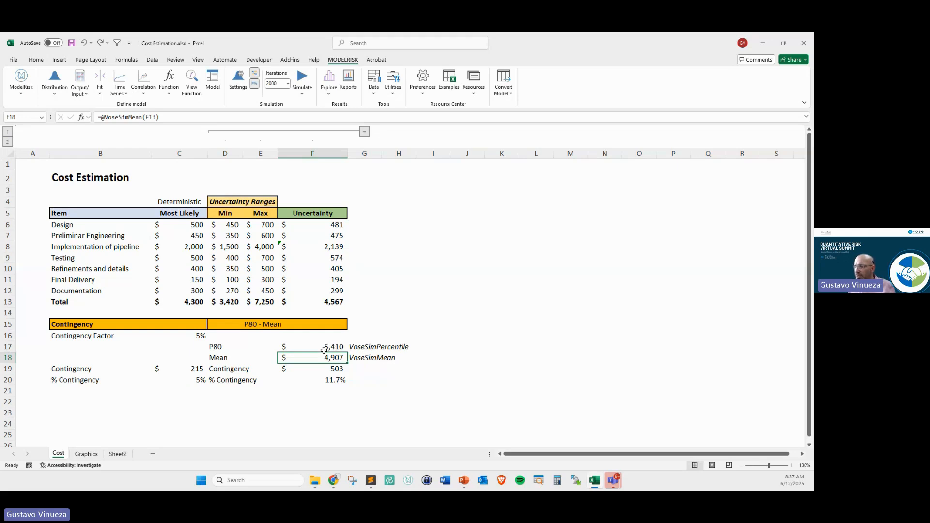
# Review the VoseSimPercentile and VoseSimMean labels, and look again at the Total baseline cost histogram in the simulation results.
pyautogui.moveTo(370, 346); pyautogui.dragTo(366, 358)
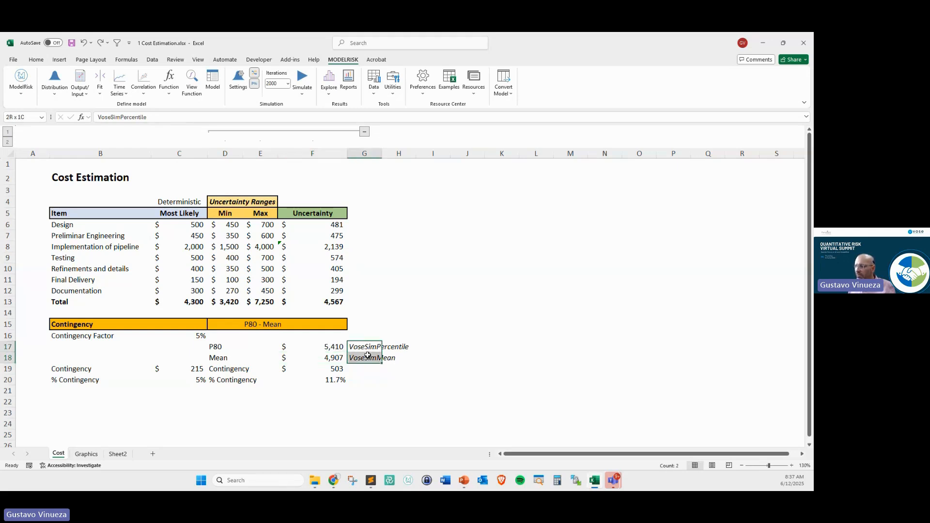
pyautogui.click(355, 397)
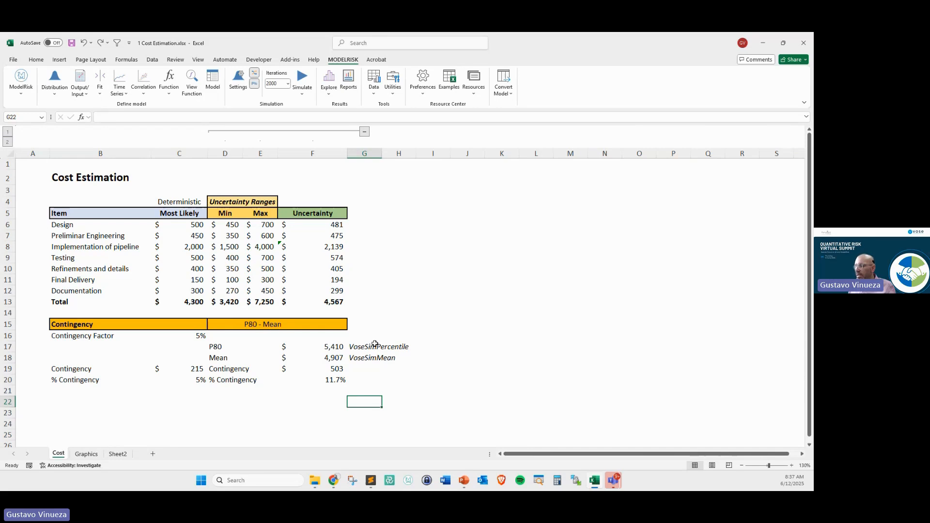
pyautogui.moveTo(372, 346); pyautogui.dragTo(368, 358)
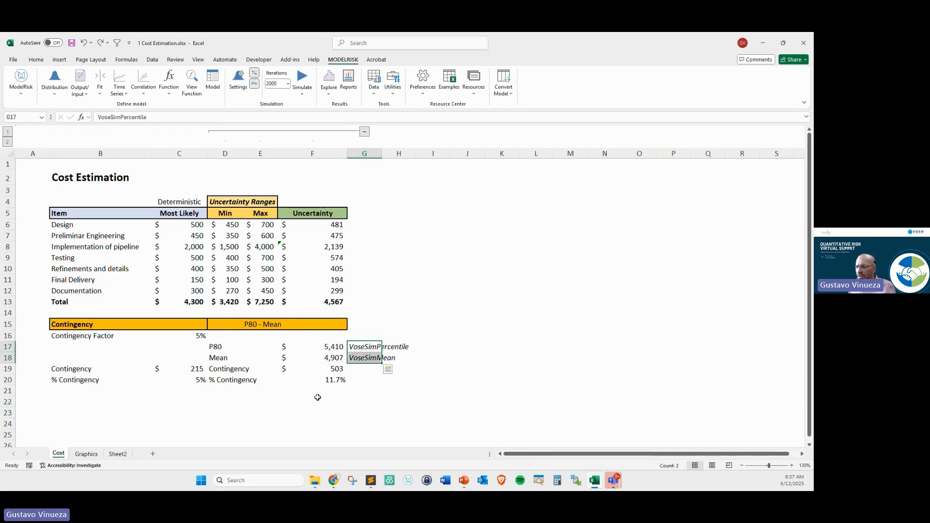
pyautogui.click(355, 398)
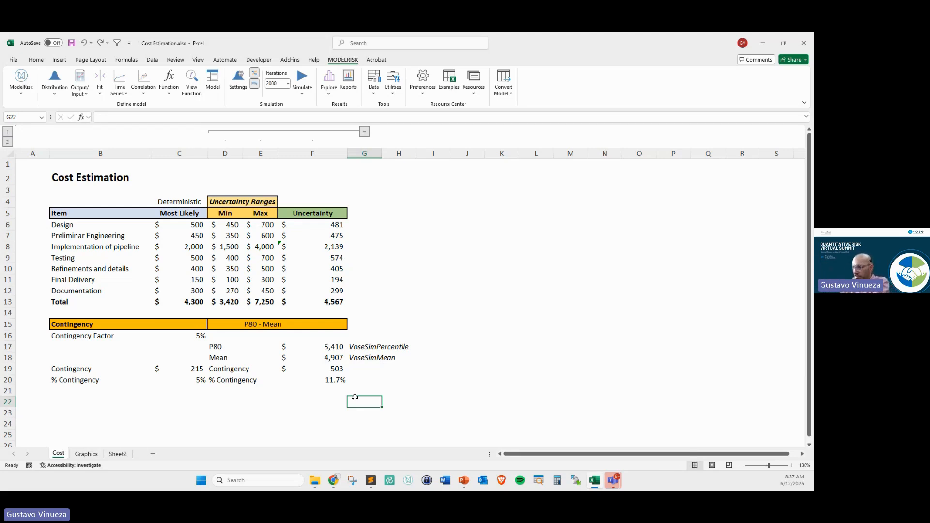
pyautogui.click(329, 80)
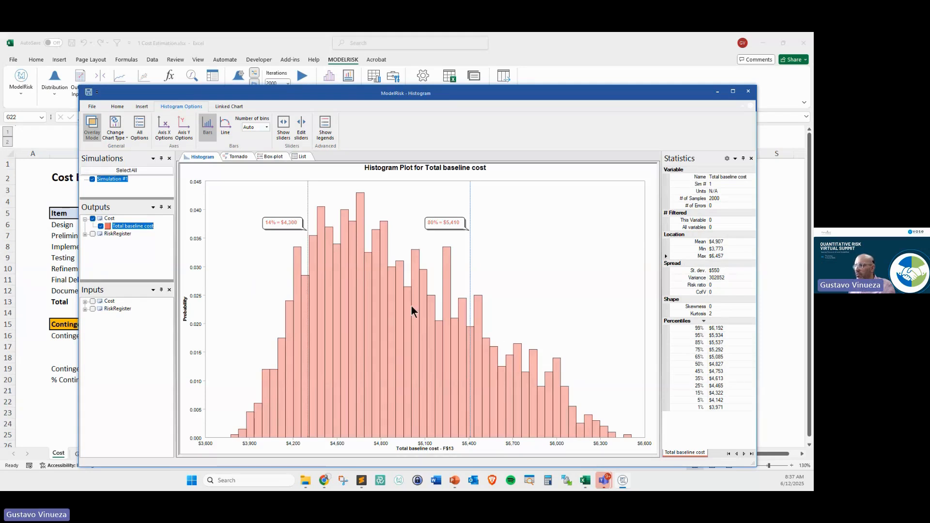
pyautogui.click(748, 91)
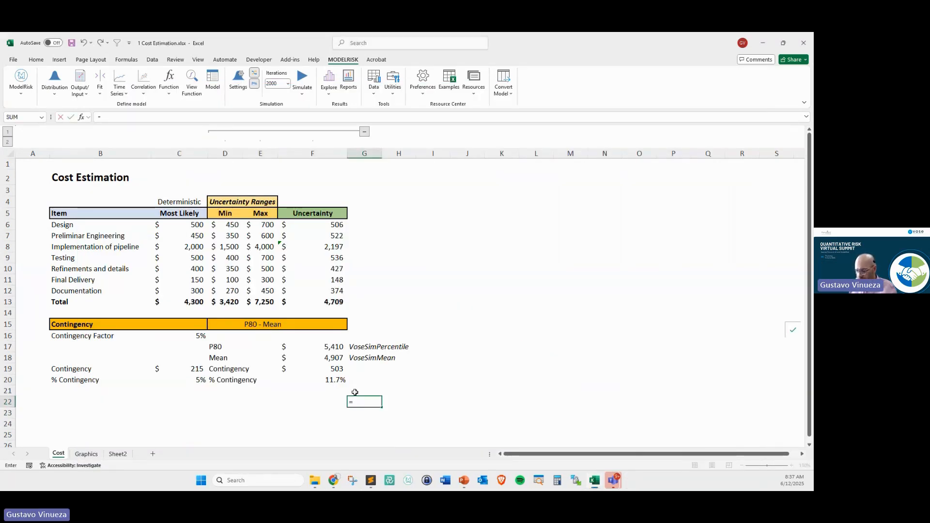
# Enter a VoseSimProbability formula in G22 with F13 as the cell reference and C13 as the value.
pyautogui.write('=vosesimpro')
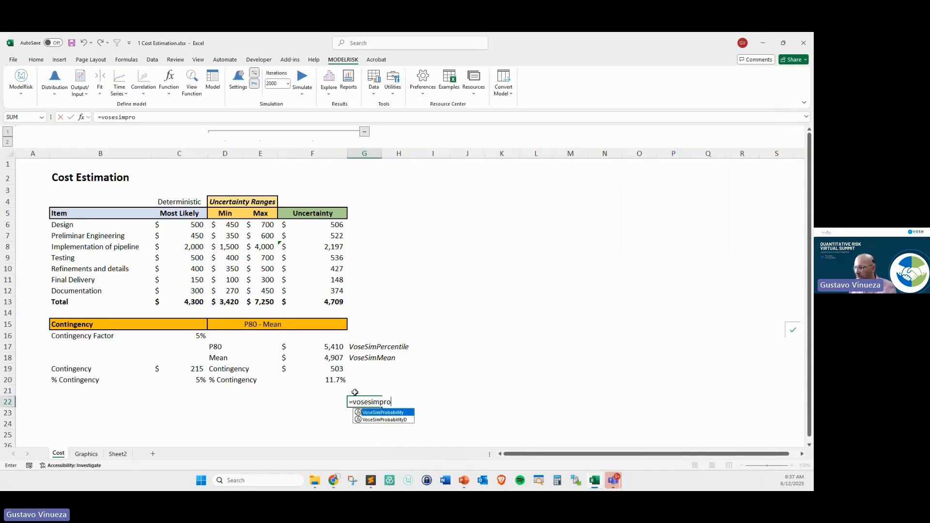
pyautogui.press('Tab')
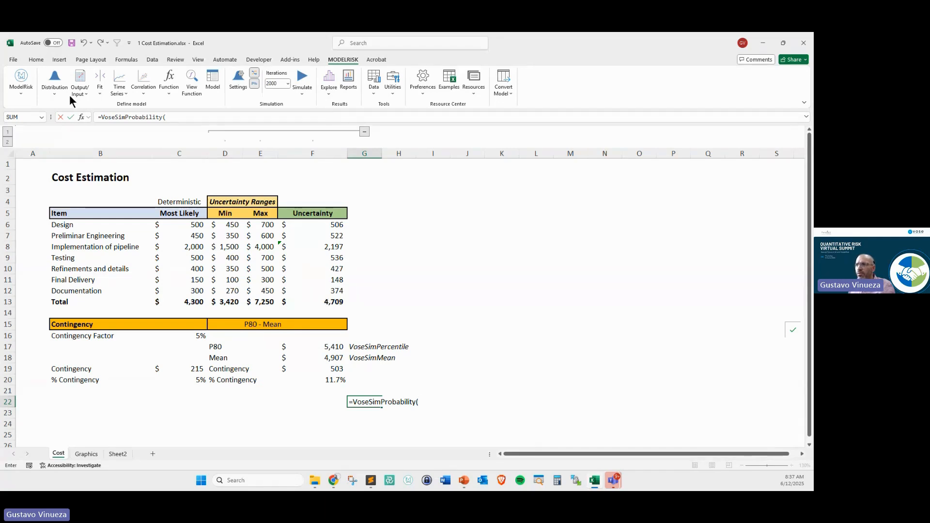
pyautogui.click(81, 118)
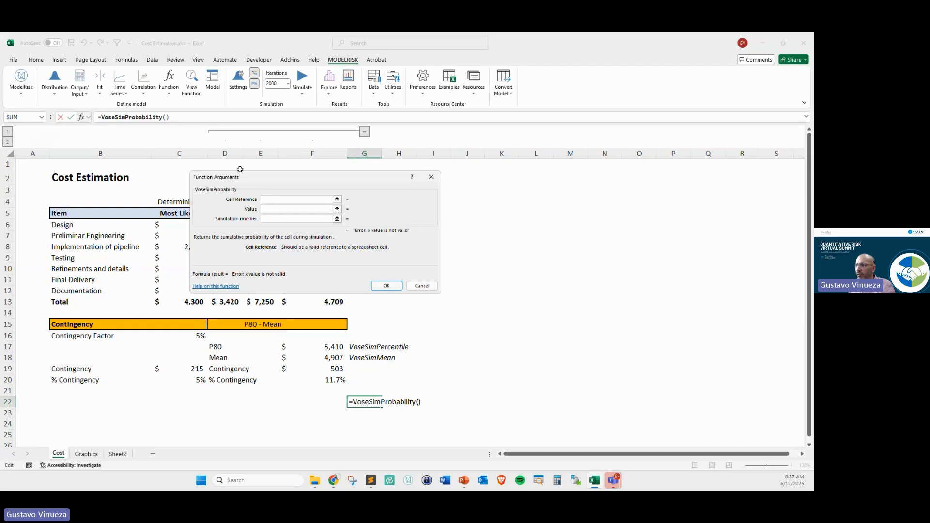
pyautogui.moveTo(257, 179); pyautogui.dragTo(279, 190)
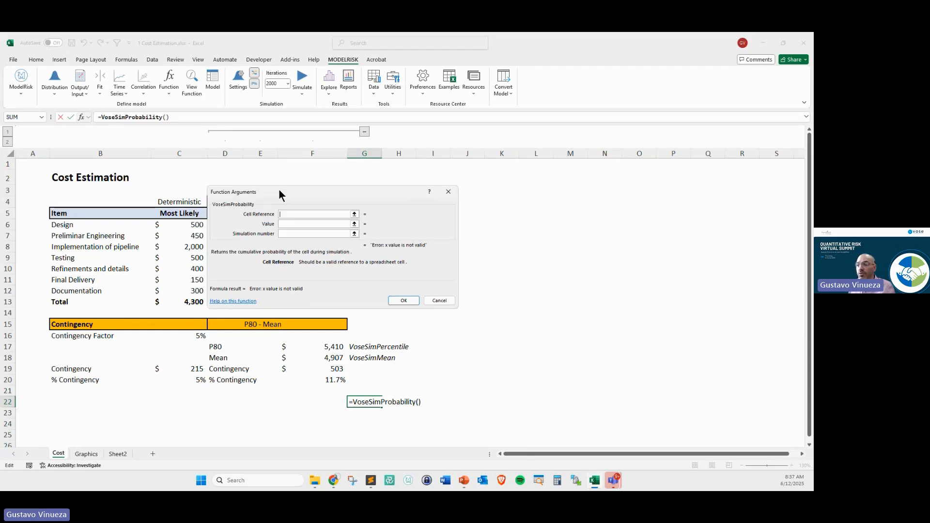
pyautogui.click(354, 214)
pyautogui.click(316, 301)
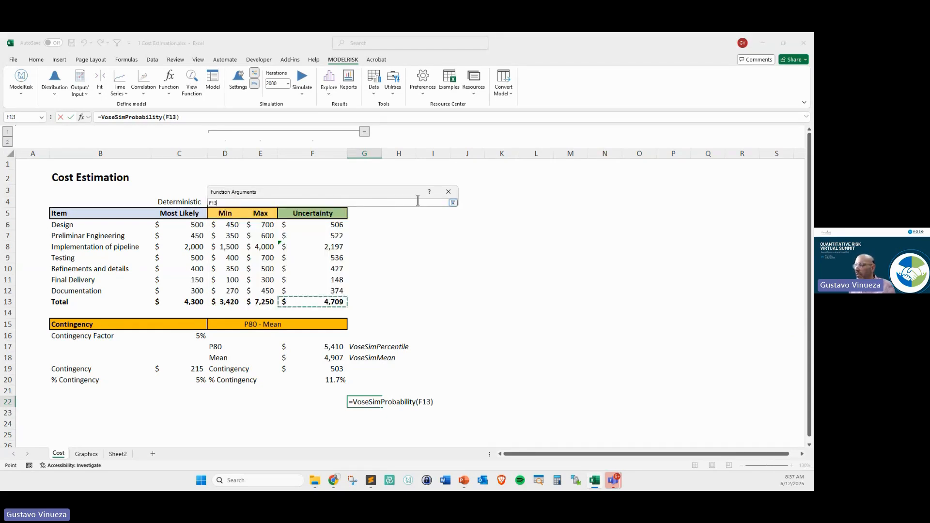
pyautogui.click(453, 203)
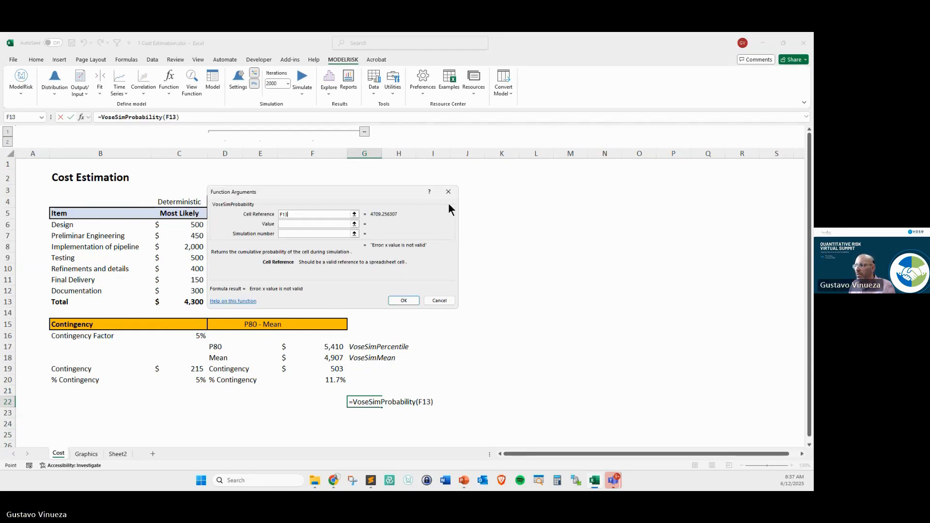
pyautogui.click(336, 223)
pyautogui.click(180, 302)
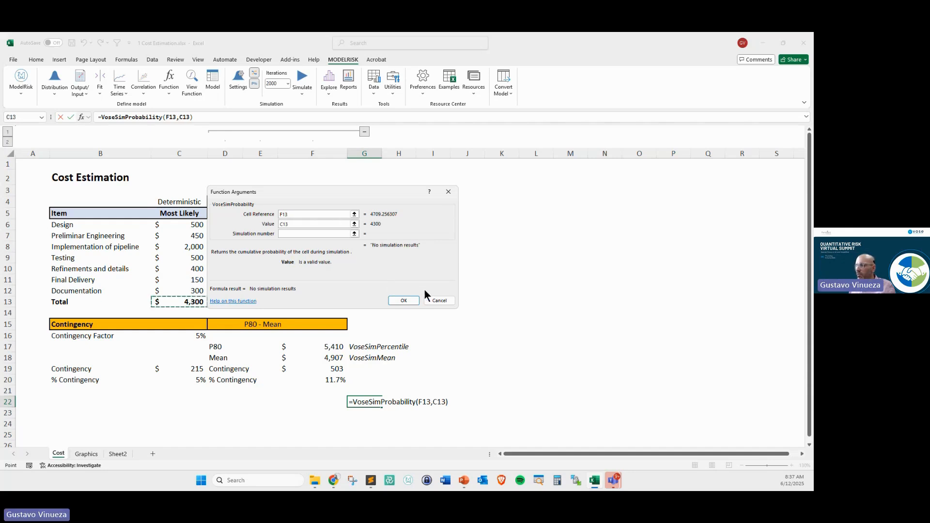
pyautogui.click(404, 301)
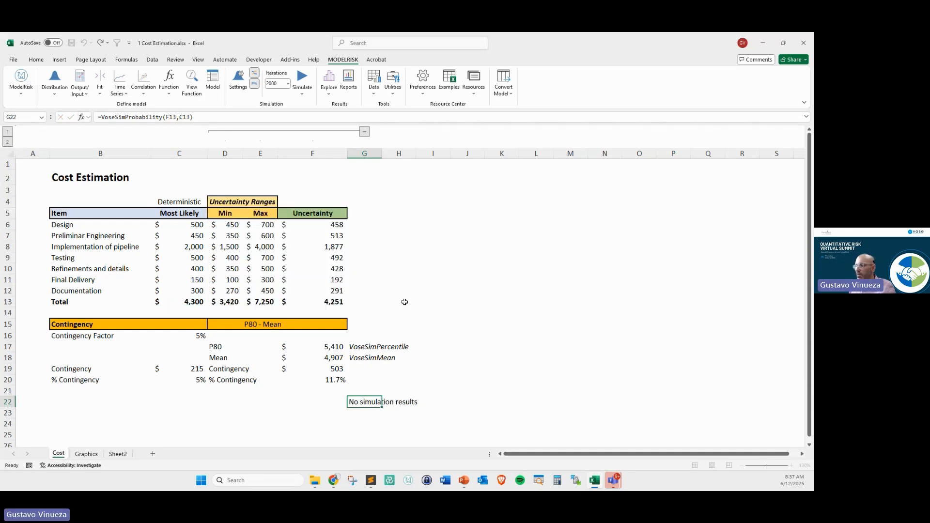
# Rerun the simulation with 2000 iterations without saving the current results, and minimize the results window.
pyautogui.click(367, 422)
pyautogui.click(370, 404)
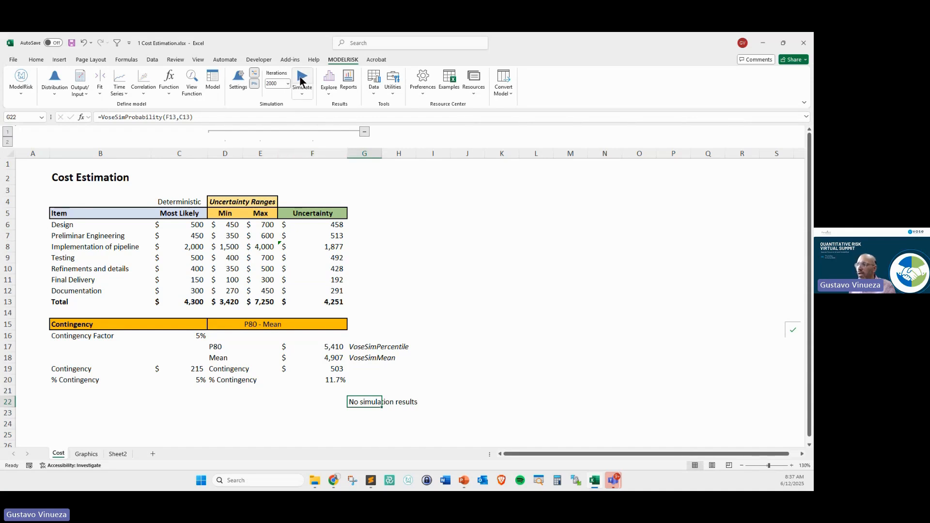
pyautogui.click(303, 79)
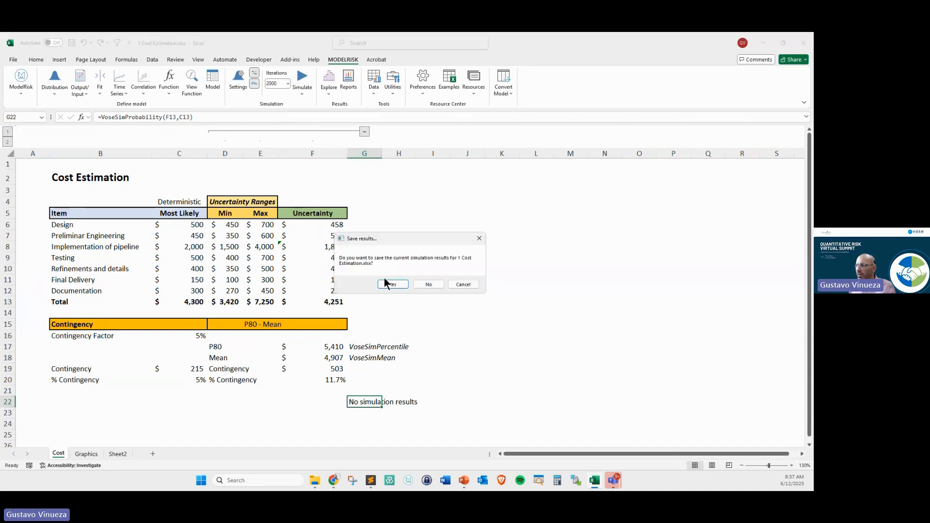
pyautogui.click(429, 286)
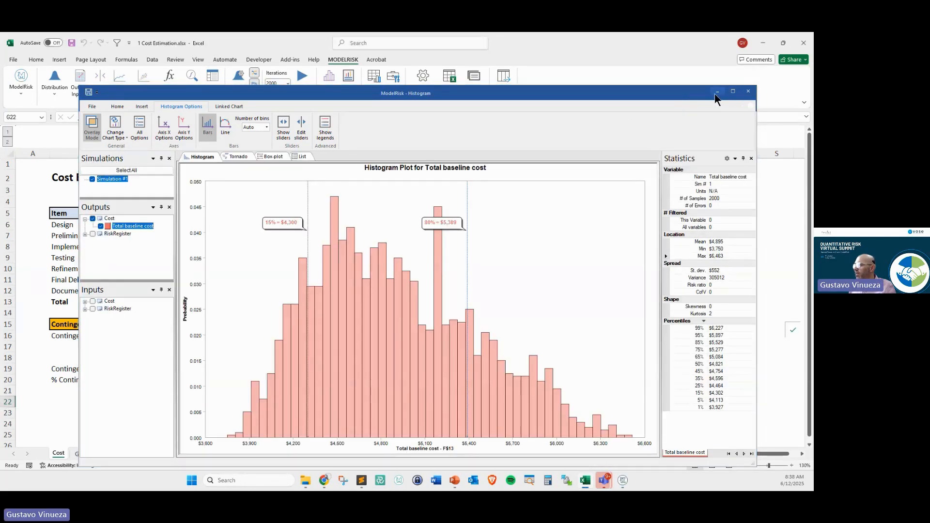
pyautogui.click(717, 92)
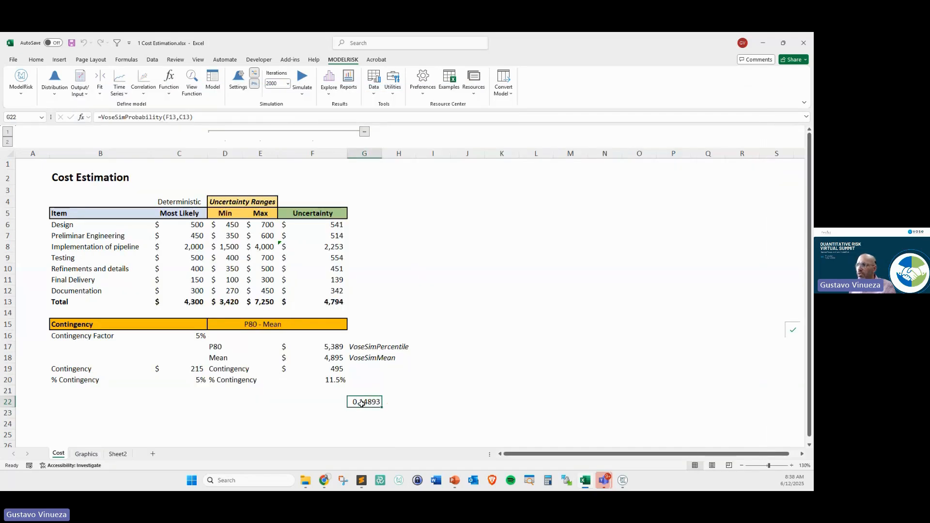
# Format the probability in G22 as a percentage with one decimal place.
pyautogui.scroll(11, 222, 73)
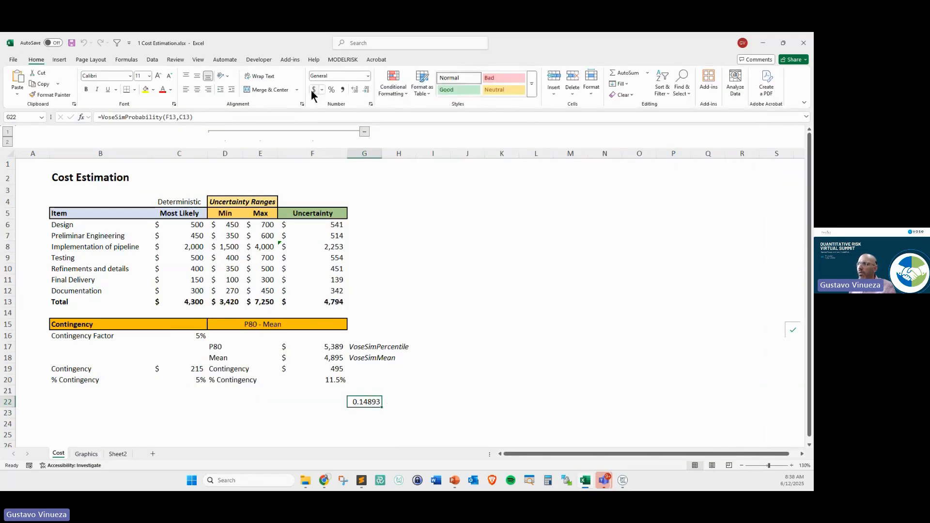
pyautogui.click(331, 90)
pyautogui.click(354, 90)
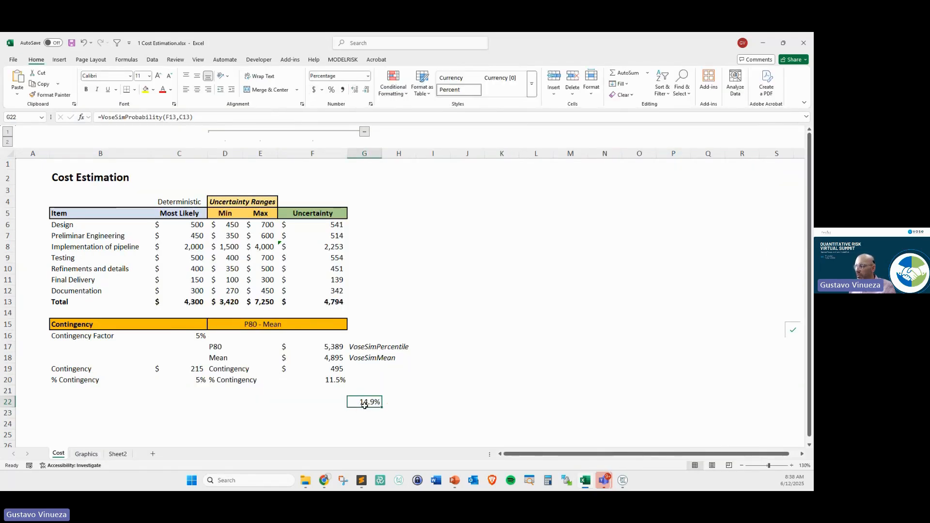
# Try moving the probability formula from G22 to F22, and undo the move.
pyautogui.hotkey('ctrl', 'x')
pyautogui.press('Left')
pyautogui.hotkey('ctrl', 'v')
pyautogui.press('Left')
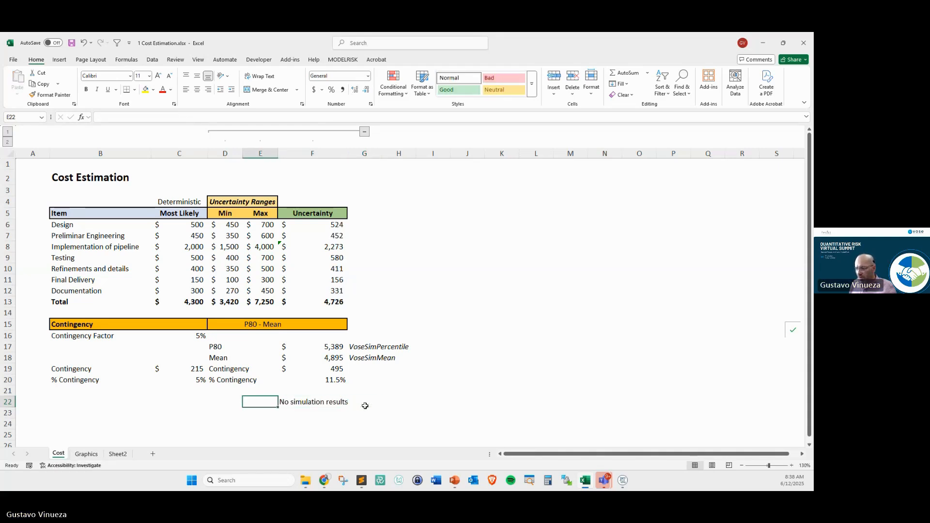
pyautogui.hotkey('ctrl', 'z')
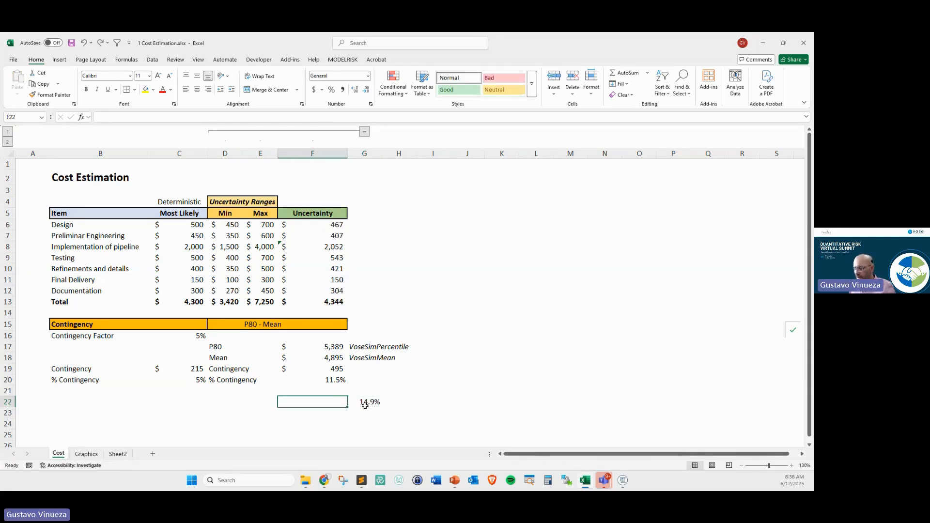
# Label the probability result by entering "% of probab" in F22.
pyautogui.write('%')
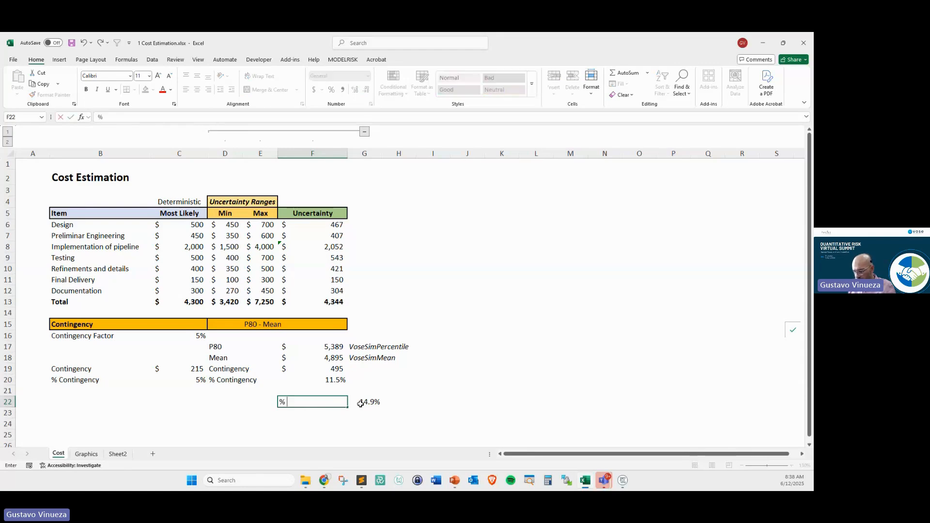
pyautogui.write(' of probab')
pyautogui.press('Return')
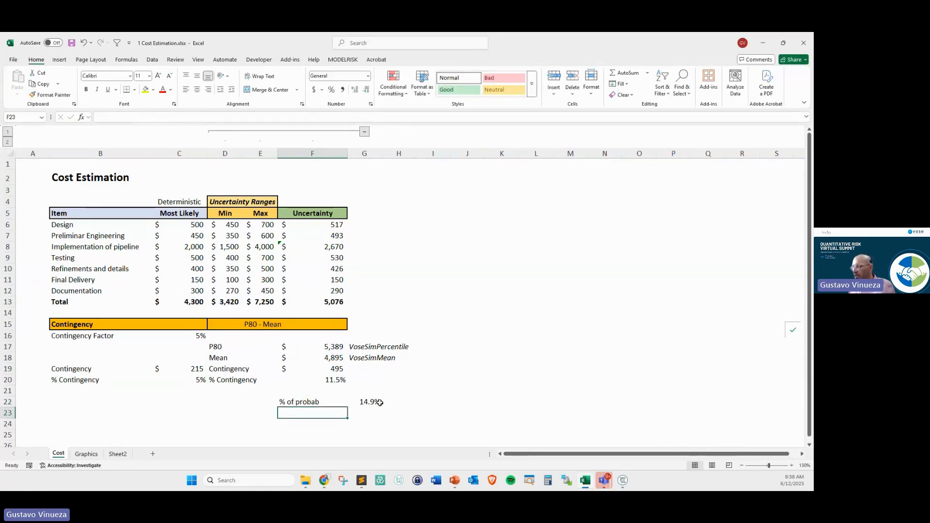
# Compare the probability in G22 with the Total baseline cost histogram, and close the simulation results.
pyautogui.click(380, 403)
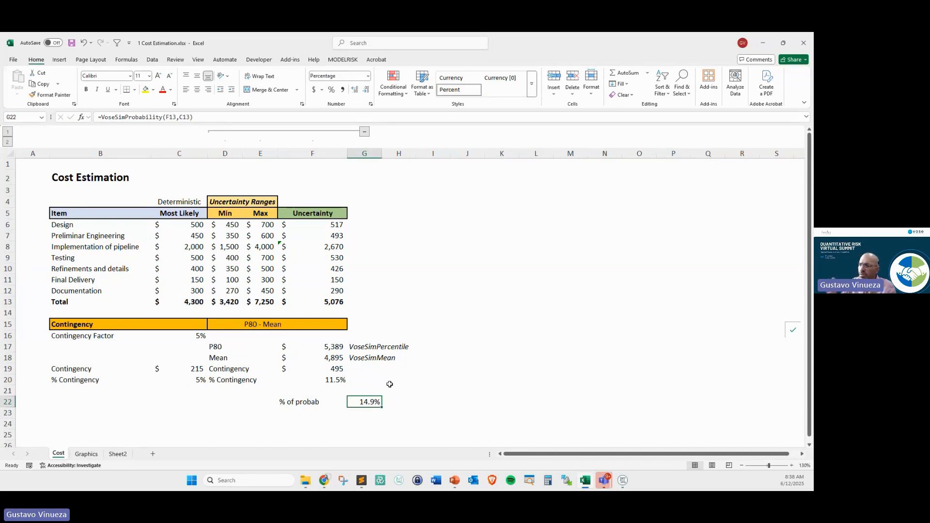
pyautogui.click(623, 482)
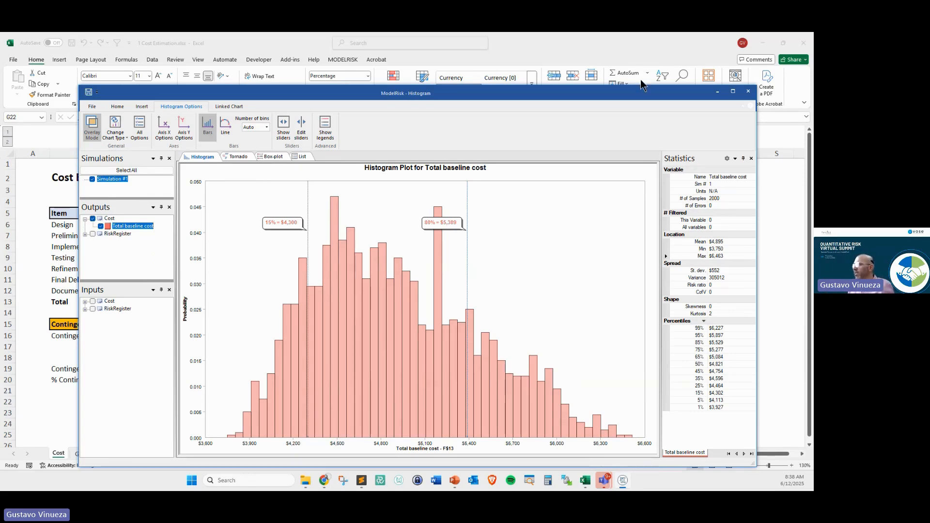
pyautogui.click(748, 92)
pyautogui.click(341, 60)
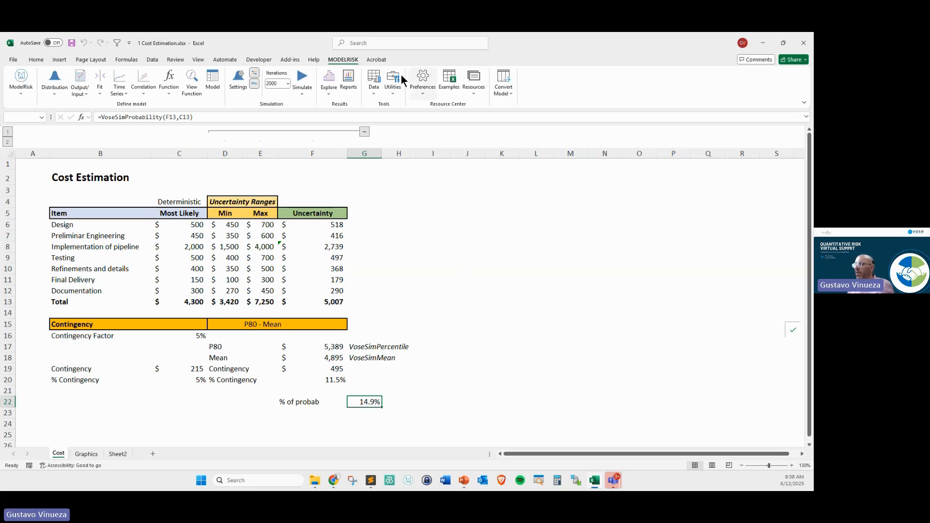
pyautogui.click(423, 81)
pyautogui.moveTo(432, 112)
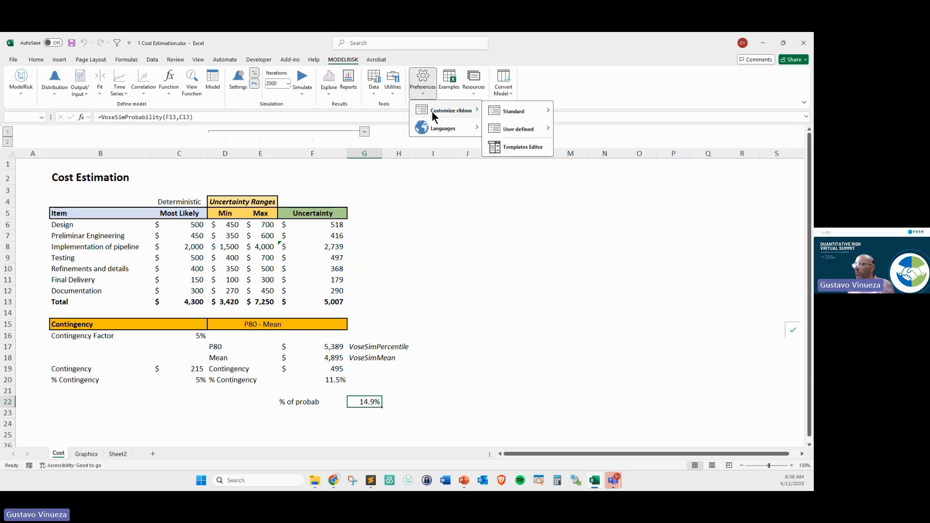
pyautogui.click(518, 146)
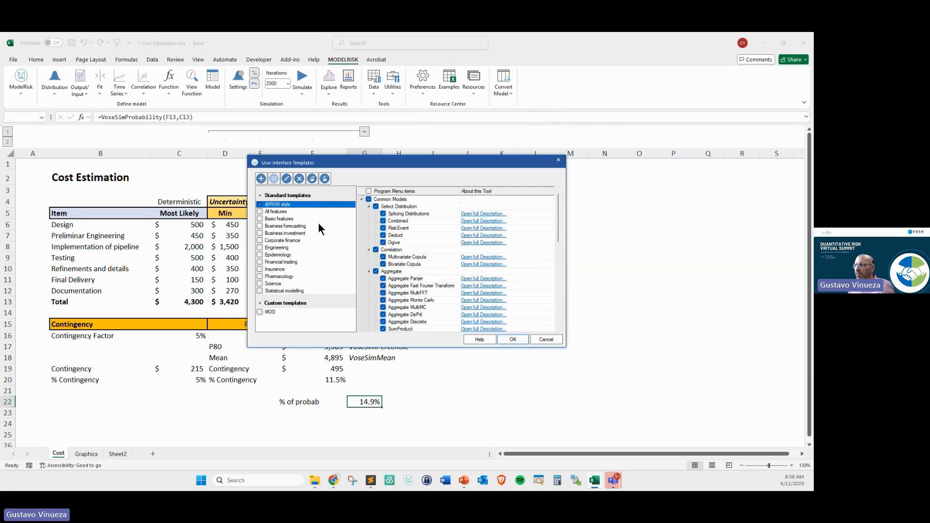
pyautogui.moveTo(333, 164)
pyautogui.mouseDown()
pyautogui.moveTo(330, 182)
pyautogui.moveTo(340, 178)
pyautogui.mouseUp()
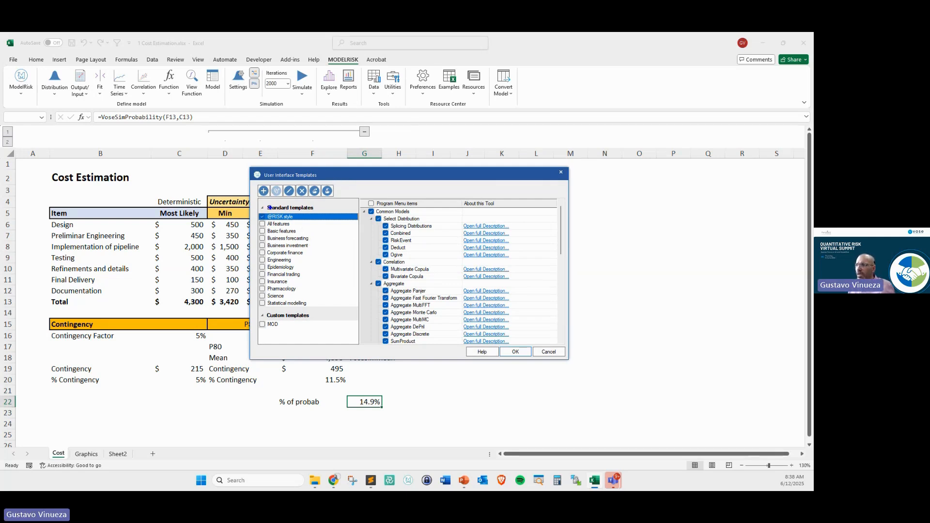
pyautogui.moveTo(265, 219); pyautogui.dragTo(240, 243)
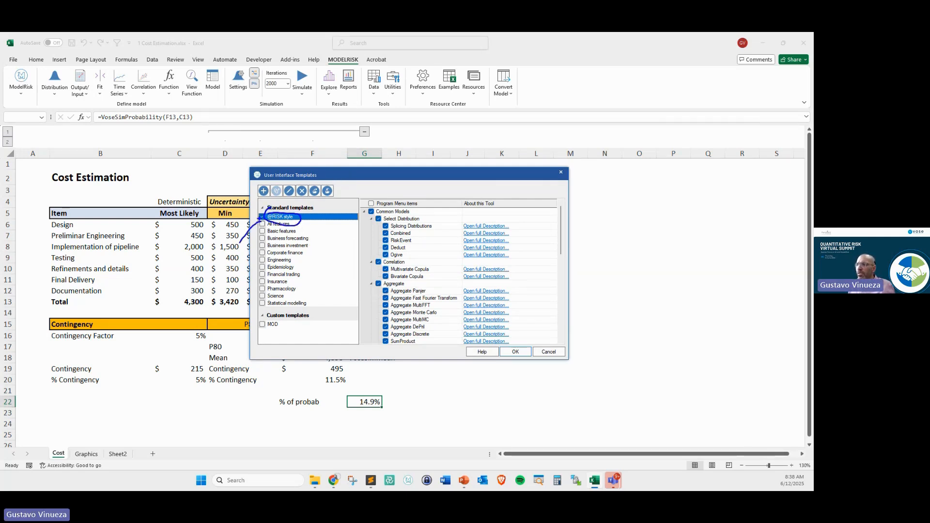
pyautogui.press('Escape')
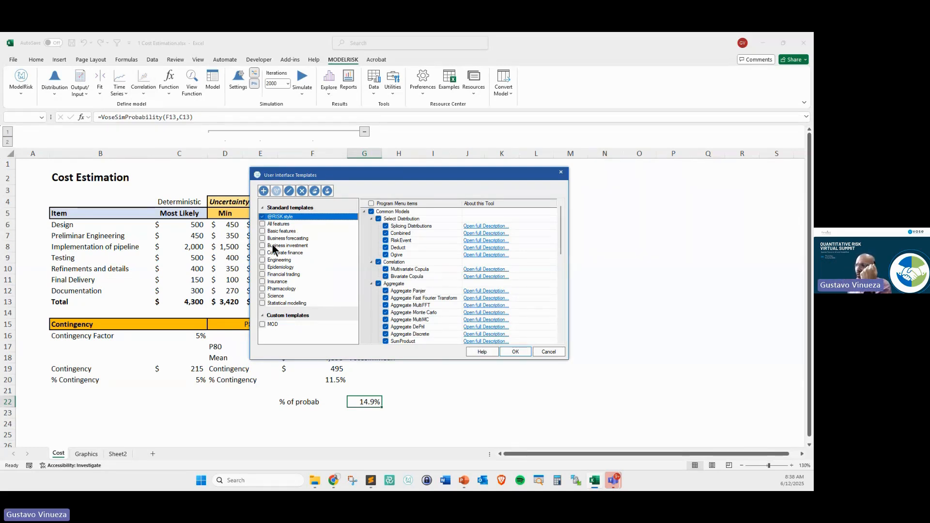
# Compare the tools included in the Corporate finance, Engineering and Epidemiology templates, and leave the editor without applying a template.
pyautogui.click(264, 253)
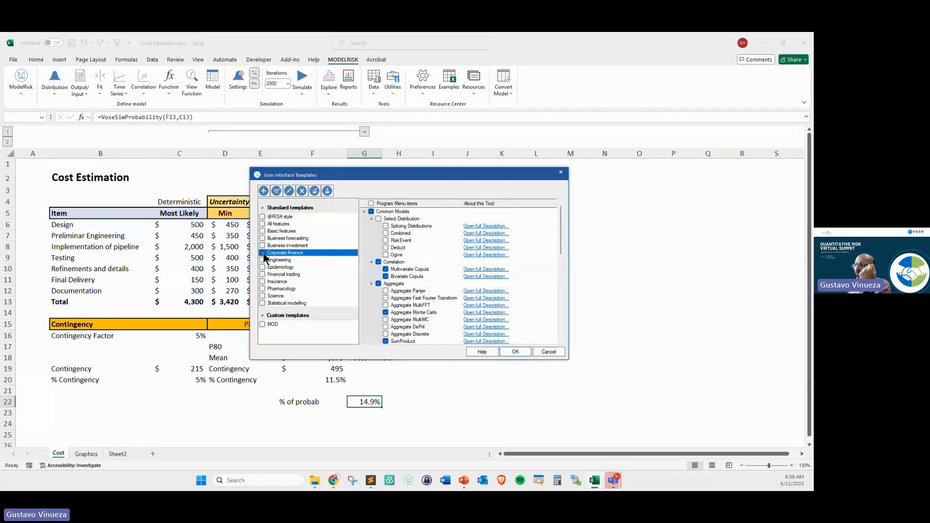
pyautogui.click(262, 218)
pyautogui.click(265, 253)
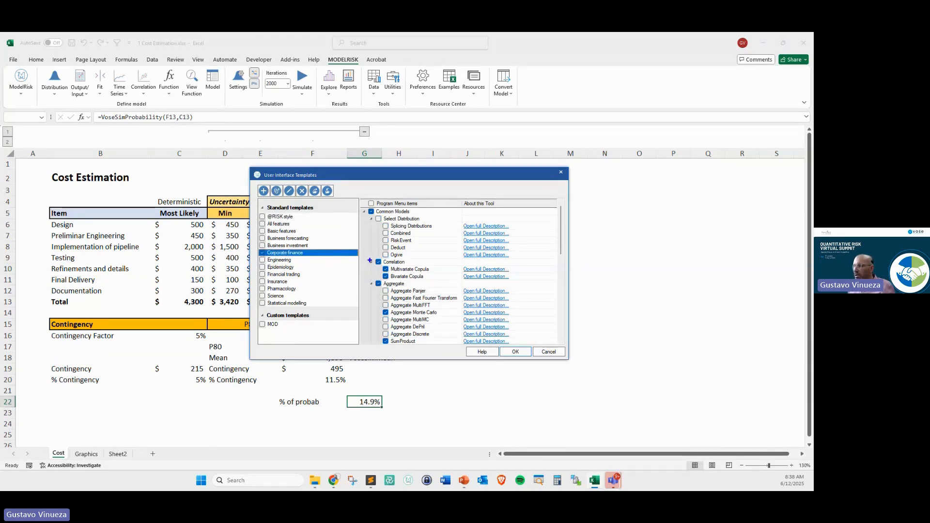
pyautogui.moveTo(382, 282)
pyautogui.mouseDown()
pyautogui.moveTo(385, 309)
pyautogui.moveTo(460, 324)
pyautogui.mouseUp()
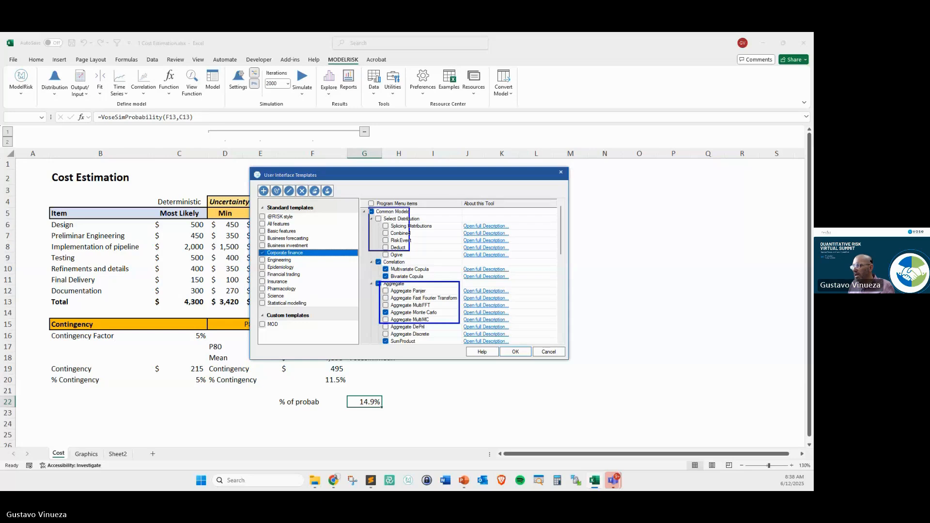
pyautogui.moveTo(369, 208); pyautogui.dragTo(465, 264)
pyautogui.press('Escape')
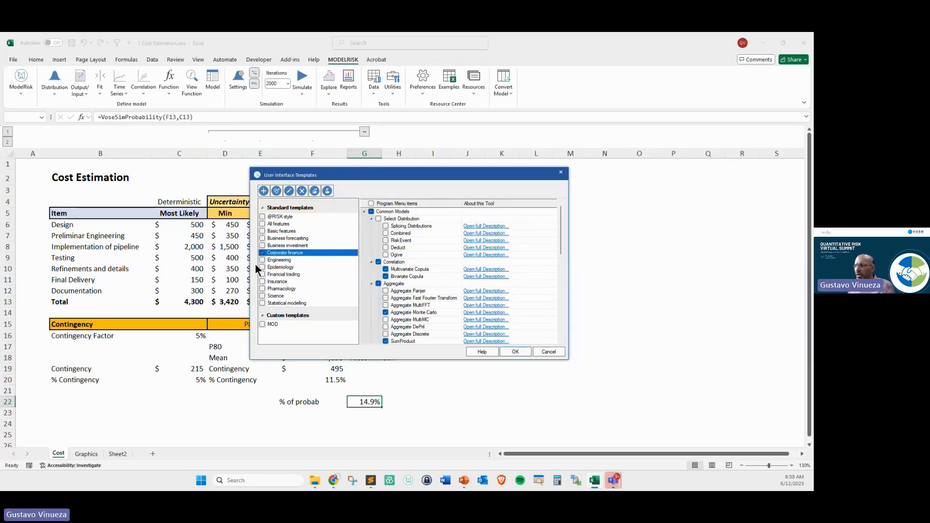
pyautogui.click(263, 259)
pyautogui.click(263, 268)
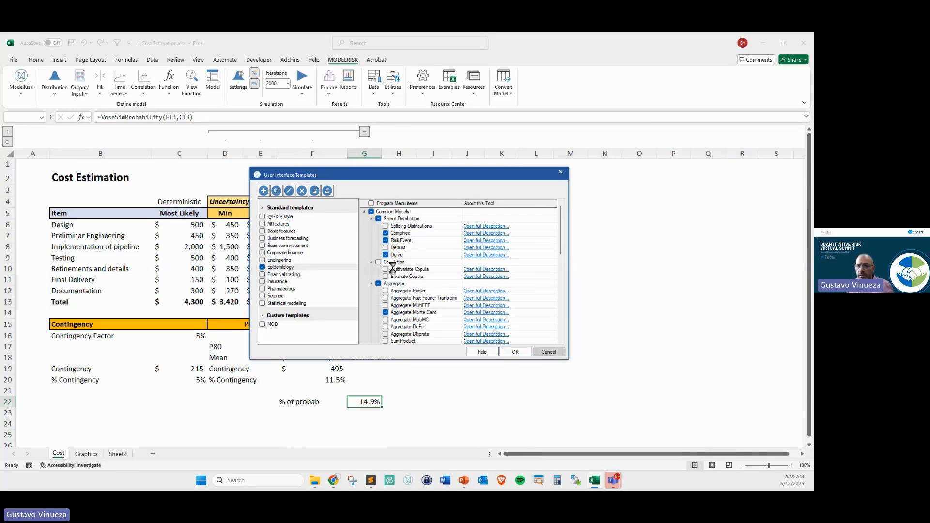
pyautogui.click(548, 352)
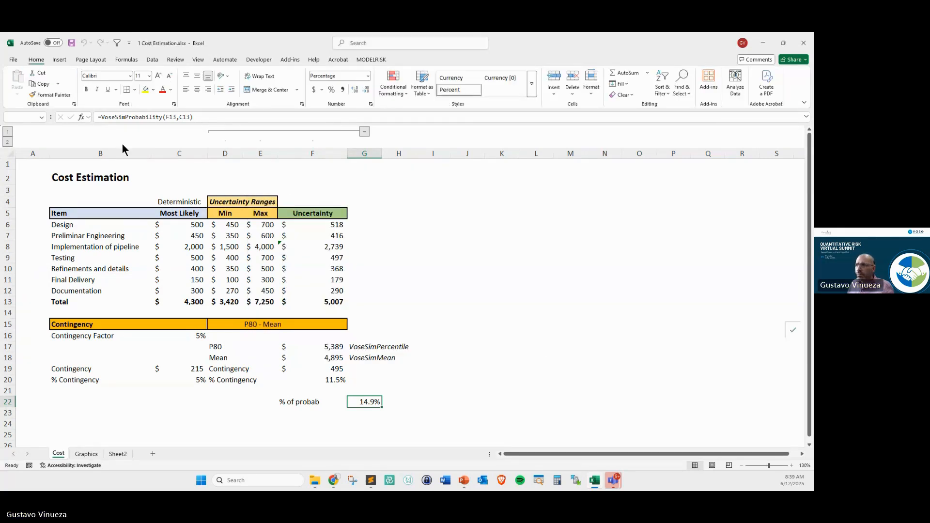
# Look through the ModelRisk utilities for the Swap-Out ModelRisk option without running it.
pyautogui.click(373, 59)
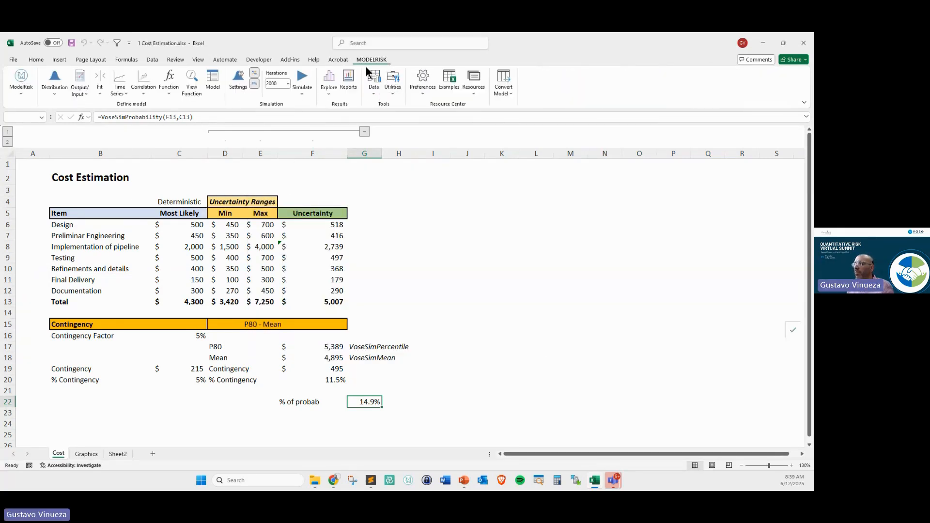
pyautogui.click(392, 89)
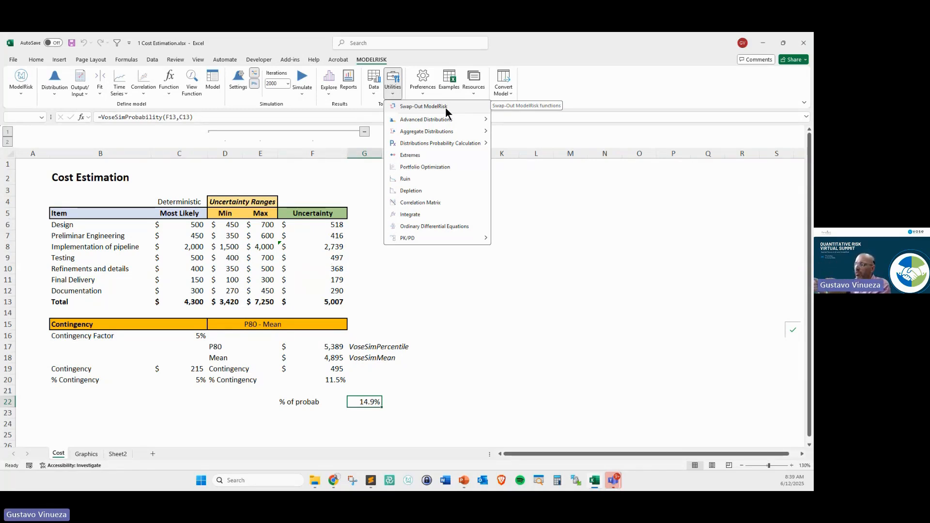
pyautogui.click(244, 256)
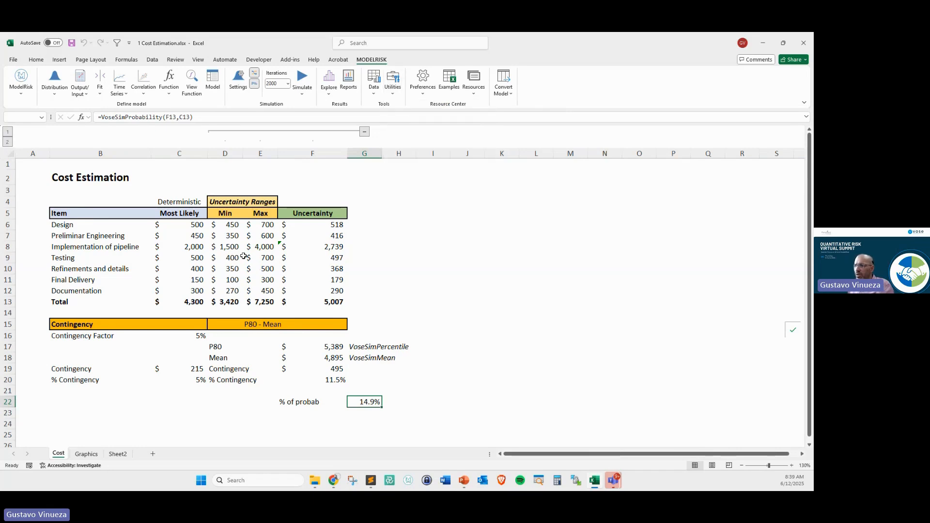
# Review the cost table, its uncertainty cells F6:F12 and the total output formula in F13.
pyautogui.moveTo(179, 224); pyautogui.dragTo(300, 301)
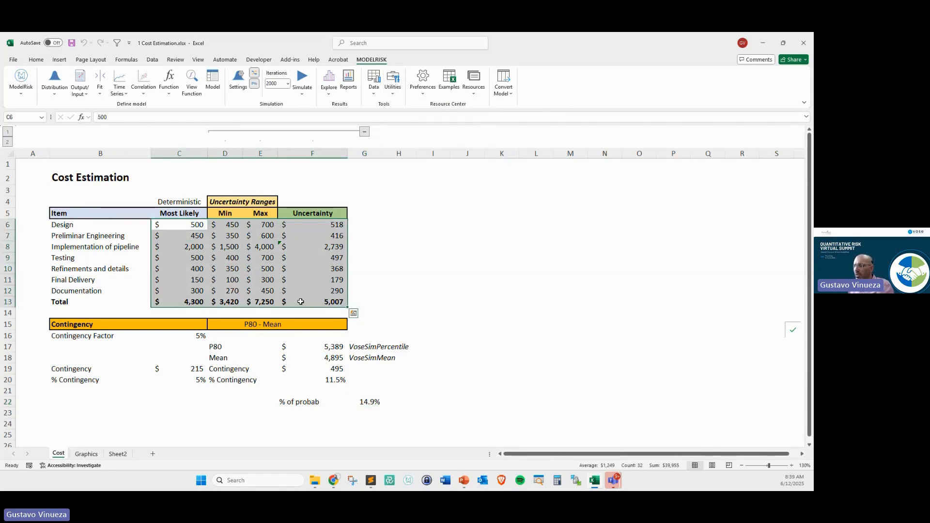
pyautogui.moveTo(318, 226); pyautogui.dragTo(323, 293)
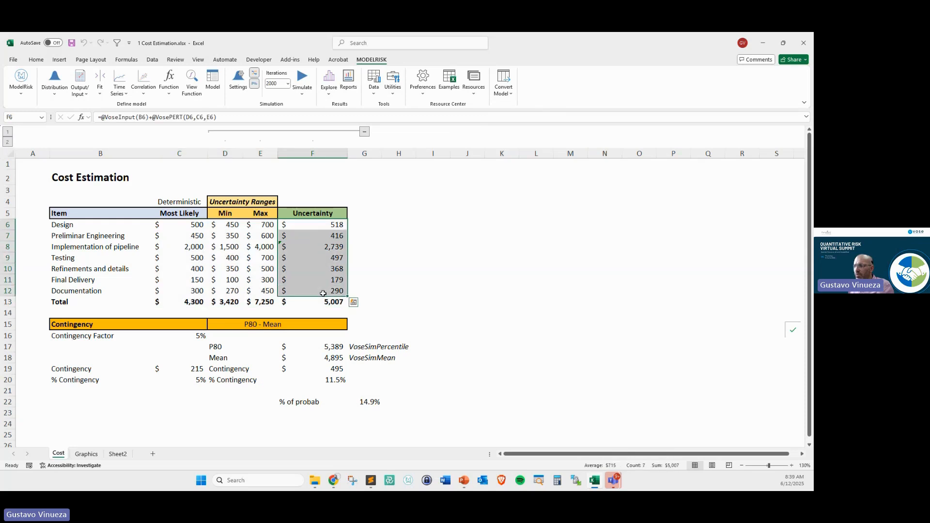
pyautogui.click(320, 306)
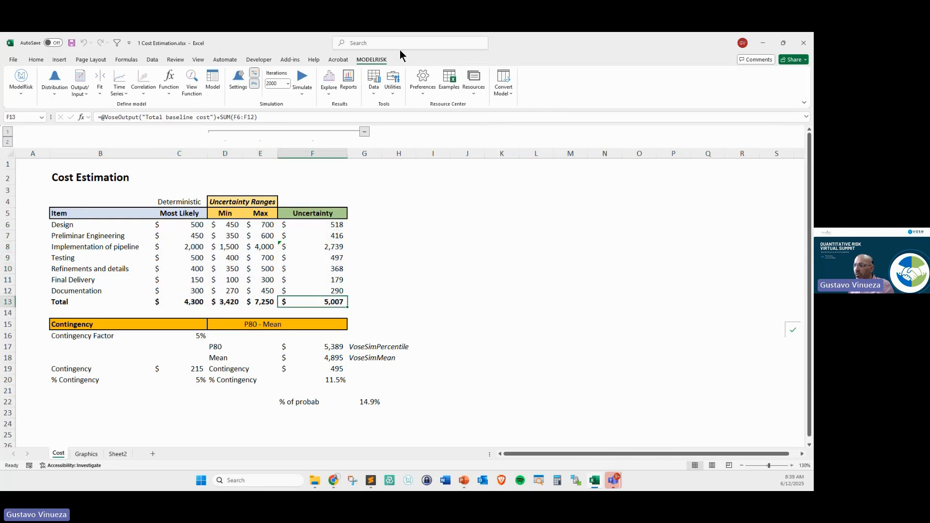
# Look through the ModelRisk data tools and utilities without running any of them.
pyautogui.click(372, 93)
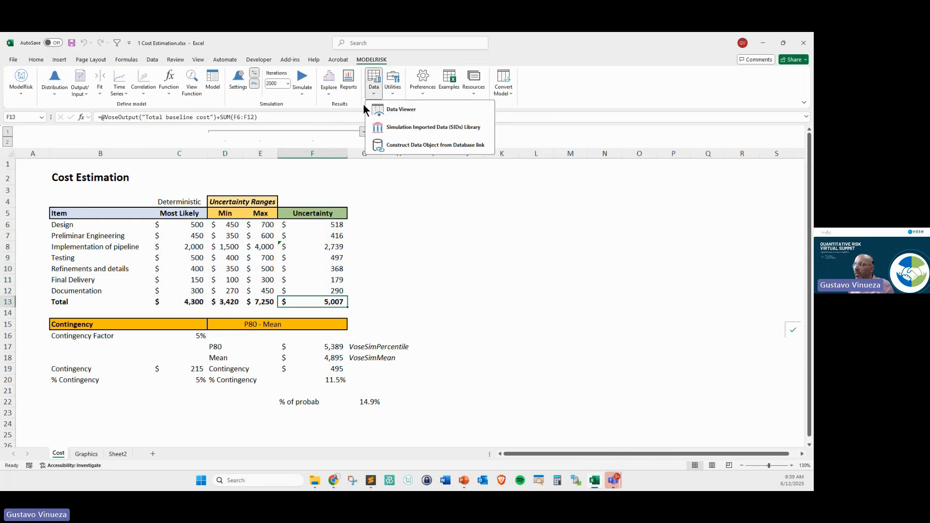
pyautogui.click(391, 91)
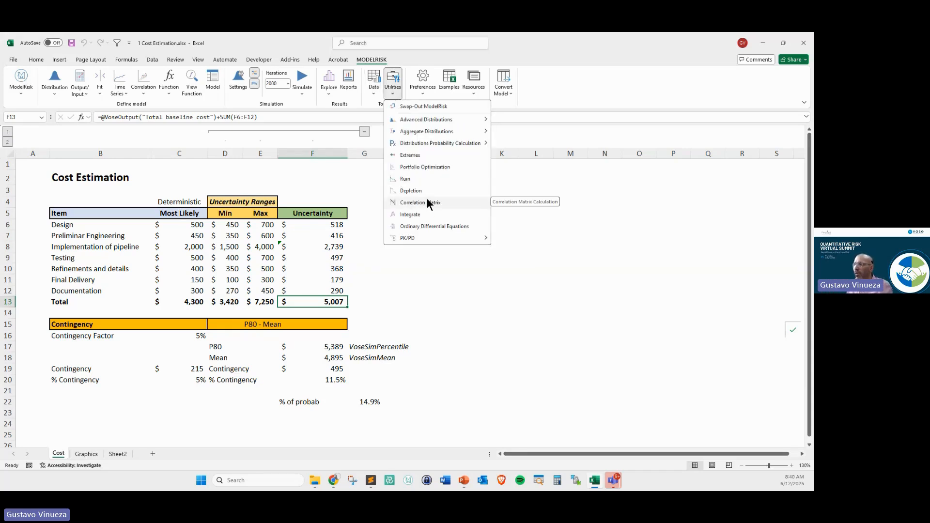
pyautogui.click(381, 271)
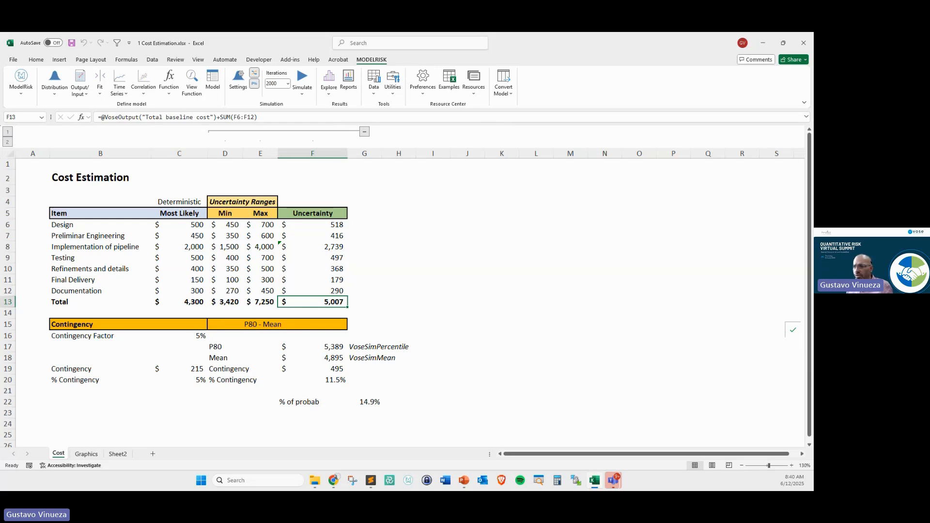
pyautogui.click(395, 242)
pyautogui.click(175, 226)
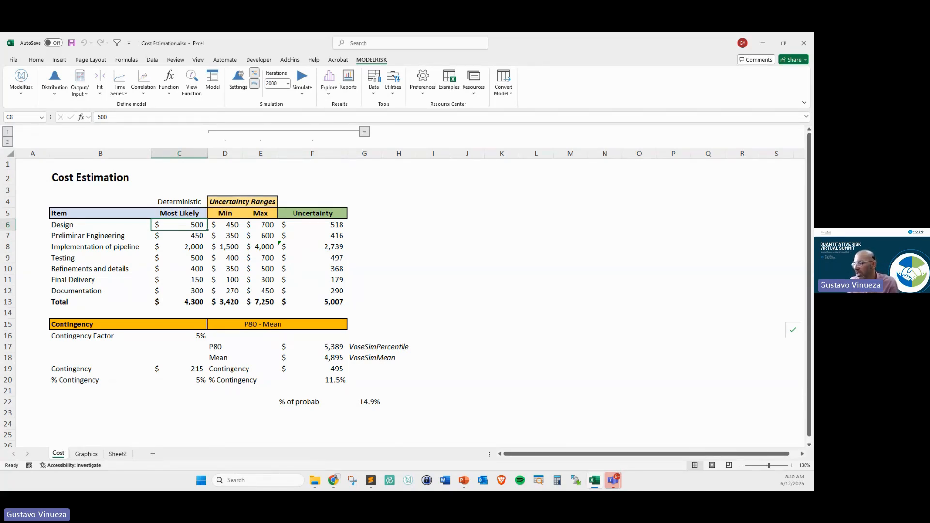
# Copy the contents of pert_distribution_samples.csv from Sublime Text and paste them into a blank Excel workbook starting at cell B4.
pyautogui.moveTo(315, 480)
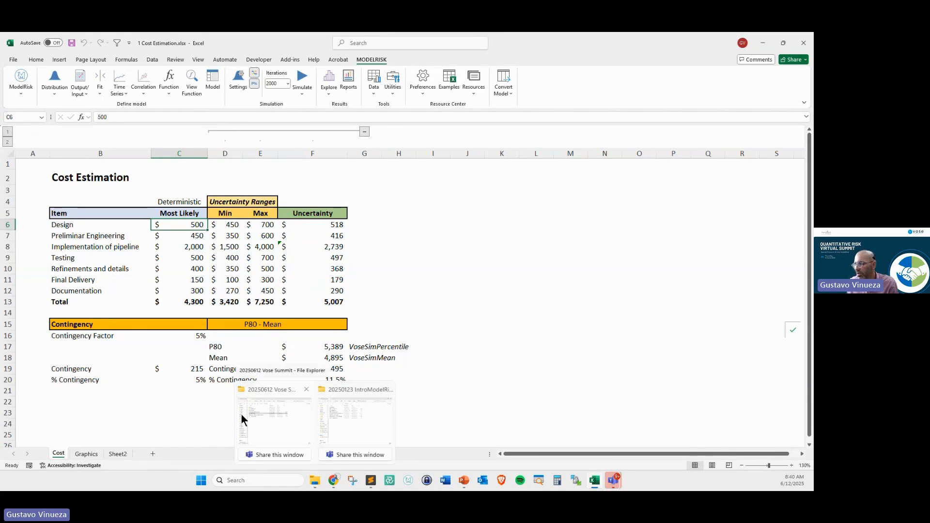
pyautogui.click(356, 417)
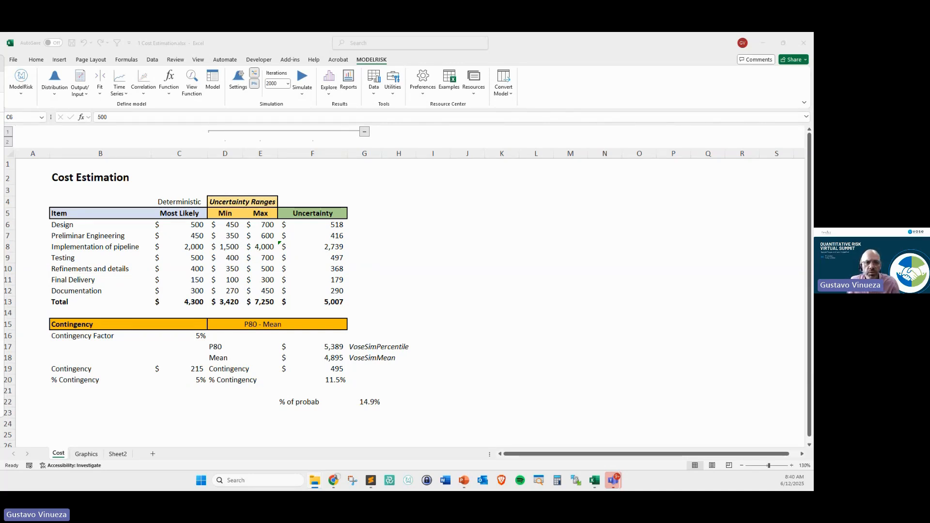
pyautogui.click(292, 291)
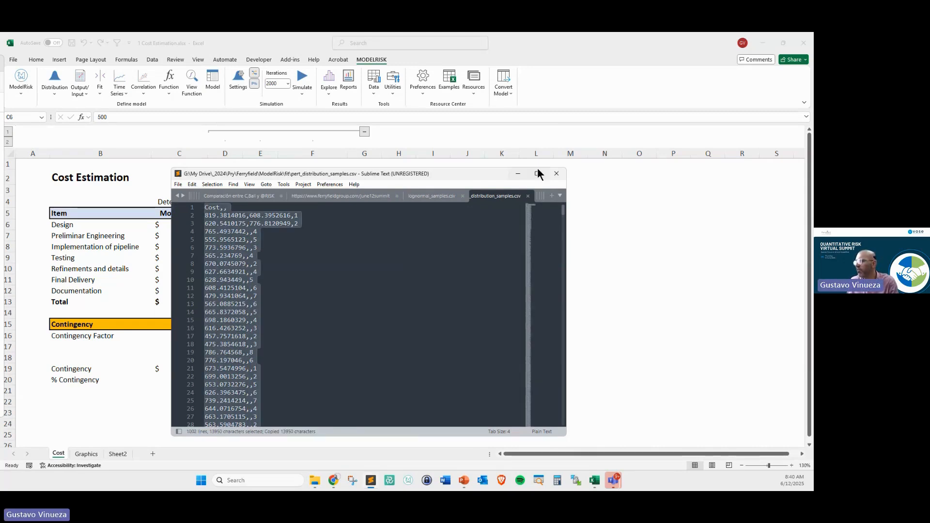
pyautogui.click(518, 175)
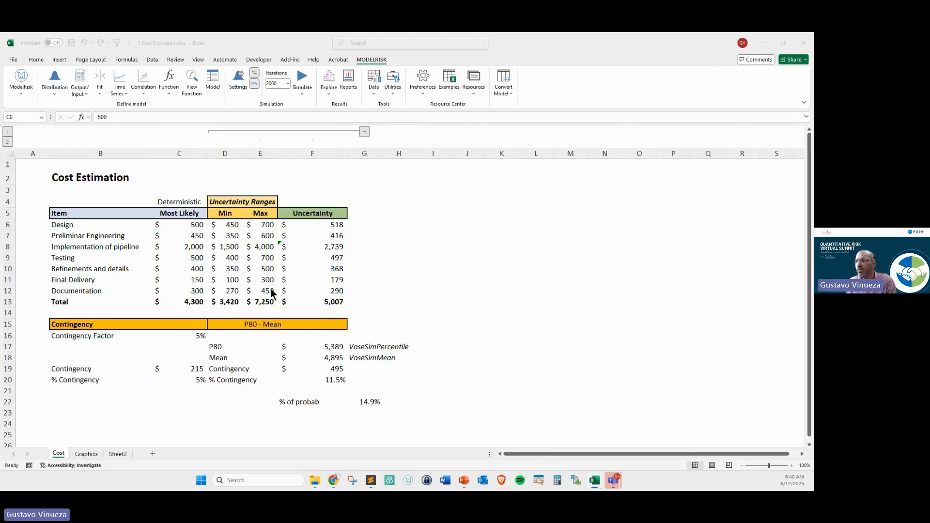
pyautogui.click(53, 164)
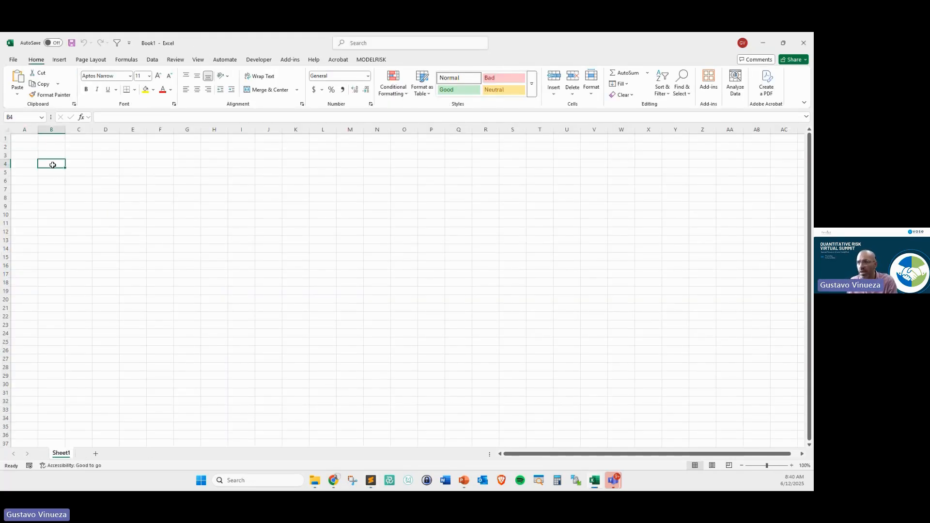
pyautogui.hotkey('ctrl', 'v')
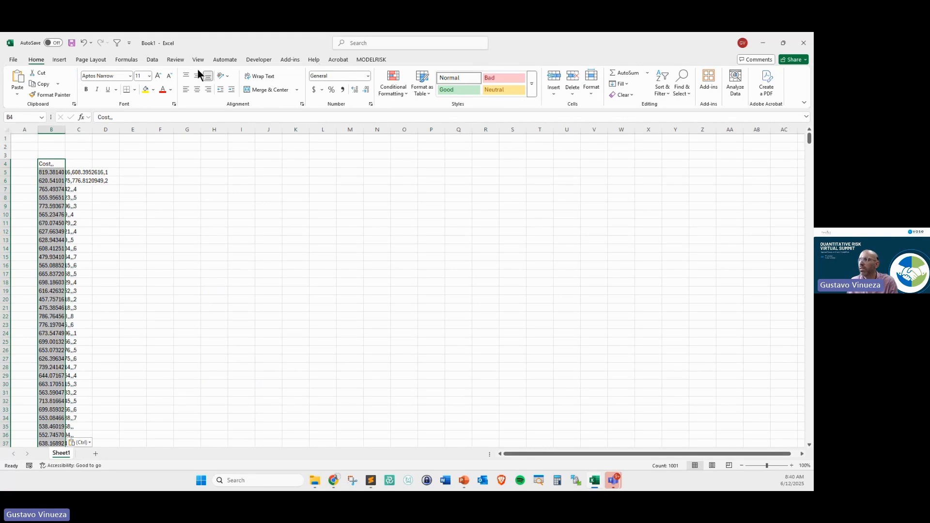
# Split the pasted cost data into separate columns with Text to Columns, using the comma as an added delimiter.
pyautogui.click(152, 59)
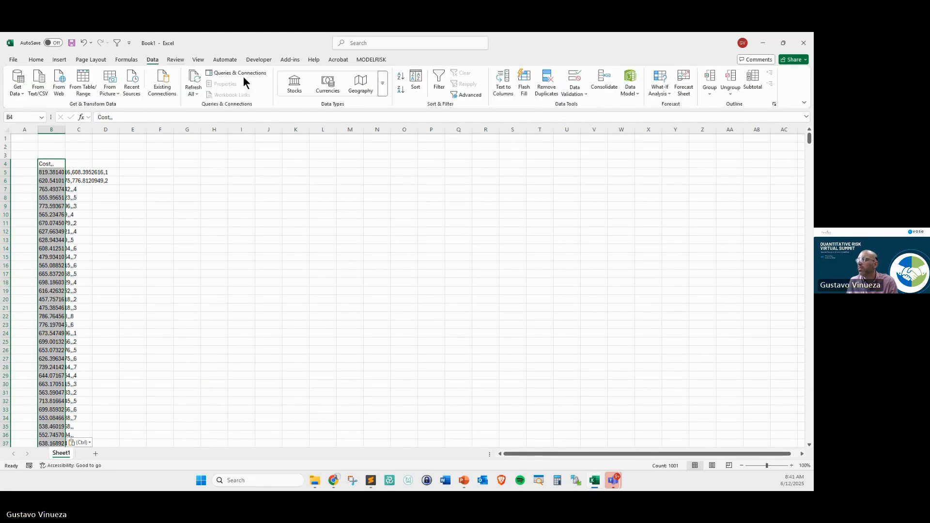
pyautogui.click(508, 95)
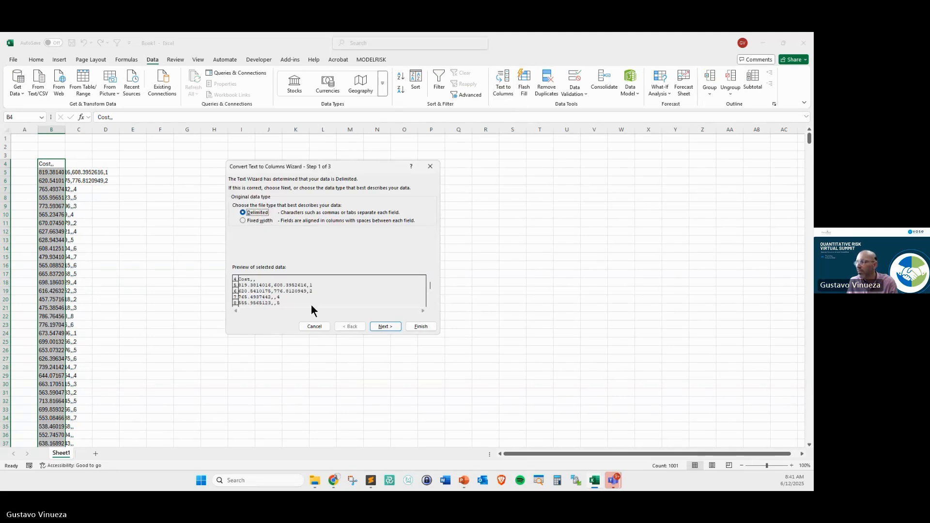
pyautogui.click(385, 326)
pyautogui.click(245, 221)
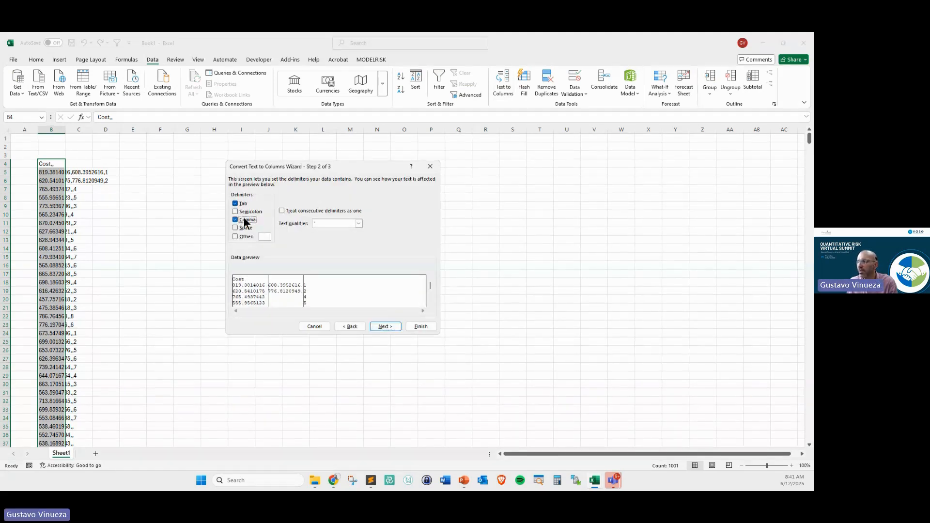
pyautogui.click(418, 328)
# Delete the stray values in columns C and D beside the Cost column, from row 5 down.
pyautogui.click(80, 172)
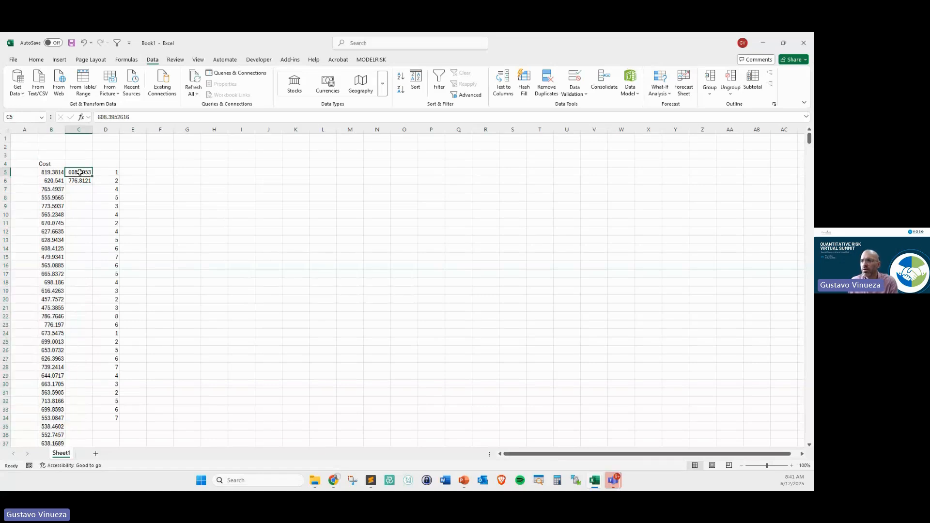
pyautogui.hotkey('shift', 'Down')
pyautogui.hotkey('shift', 'Down')
pyautogui.hotkey('shift', 'Right')
pyautogui.hotkey('ctrl', 'shift', 'Down')
pyautogui.press('Delete')
pyautogui.press('Up')
pyautogui.press('Left')
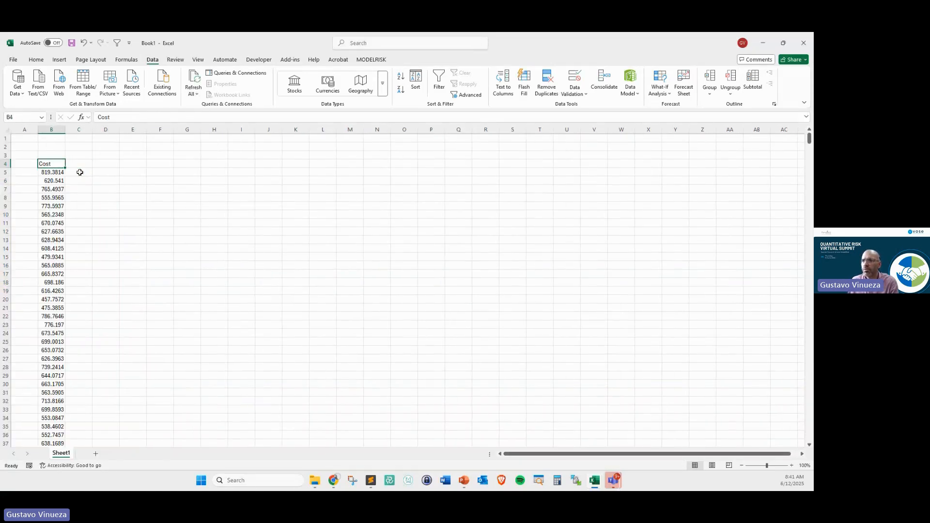
pyautogui.press('Down')
pyautogui.press('Up')
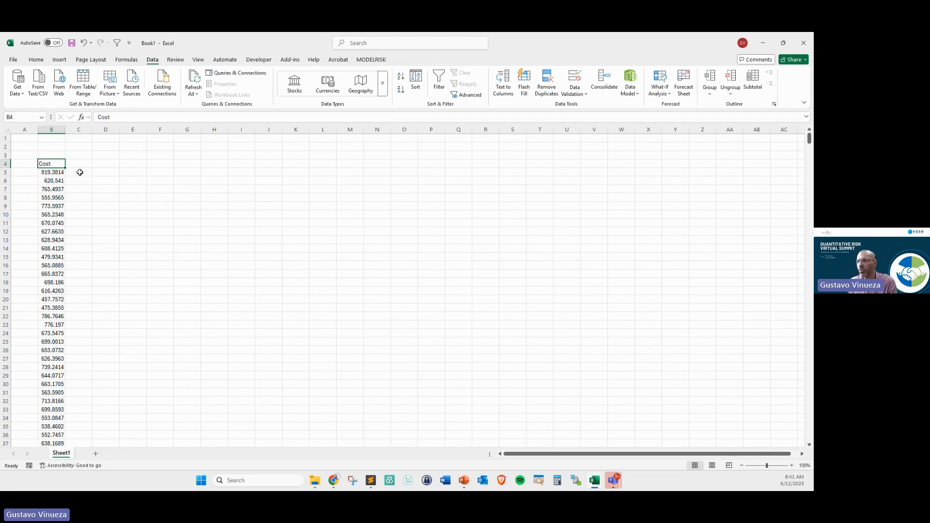
# Open ModelRisk's Distribution Fit for the cost values in B5:B1004.
pyautogui.press('Down')
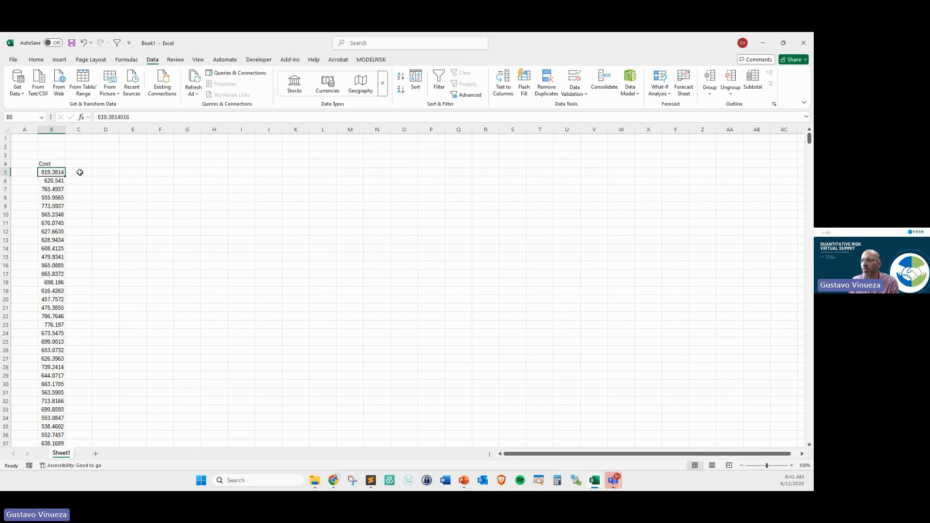
pyautogui.hotkey('ctrl', 'shift', 'Down')
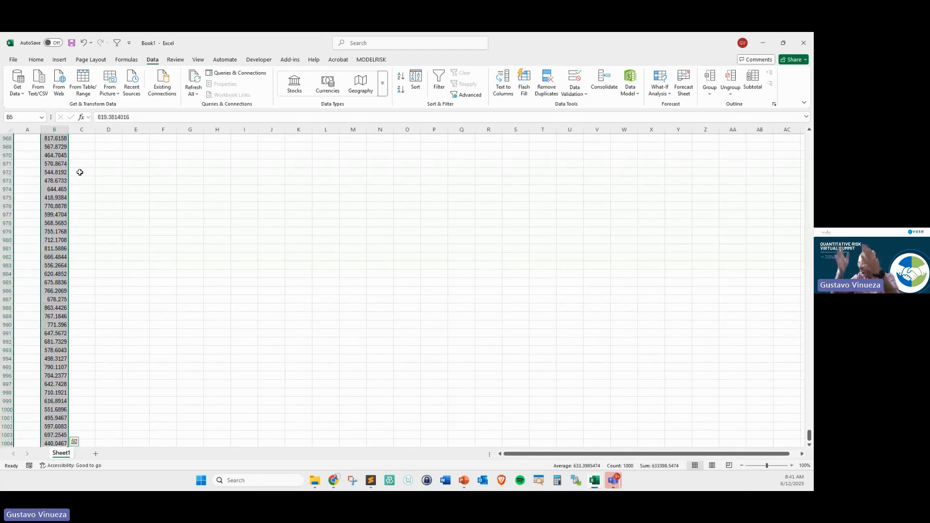
pyautogui.click(363, 59)
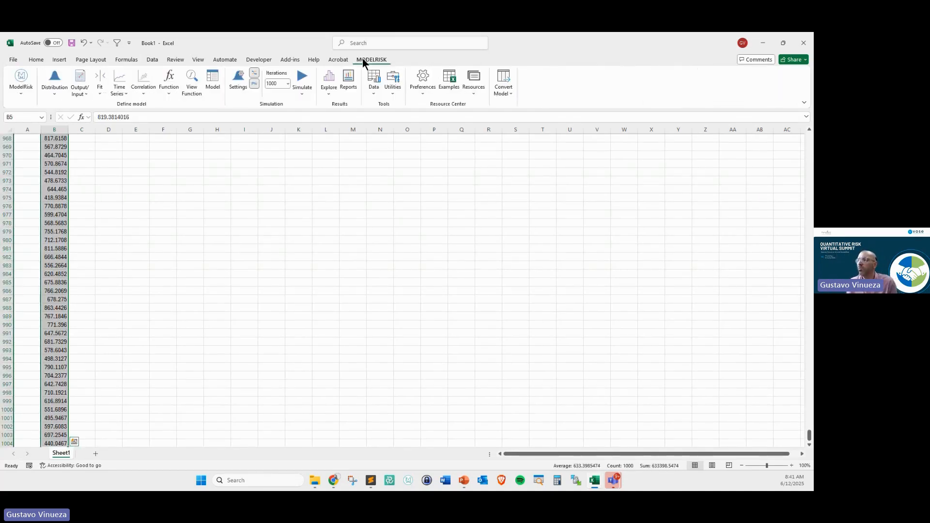
pyautogui.click(99, 91)
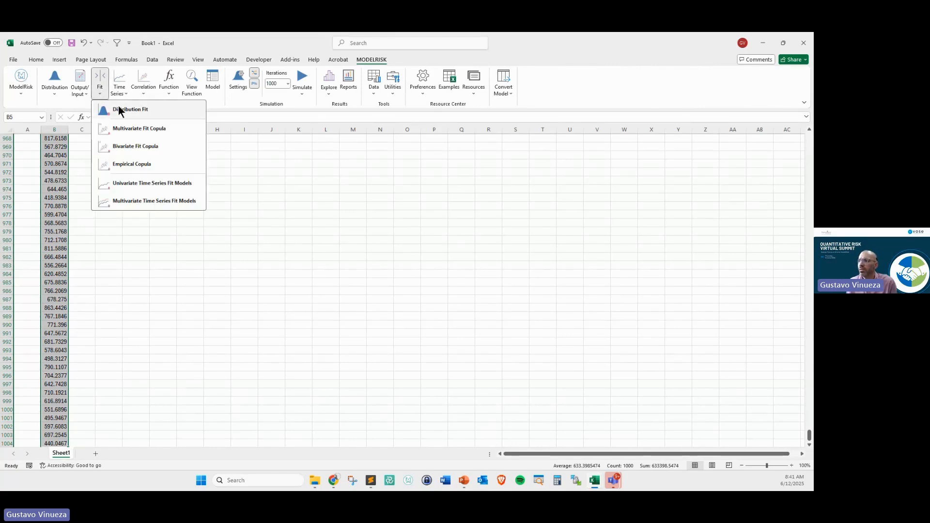
pyautogui.click(120, 105)
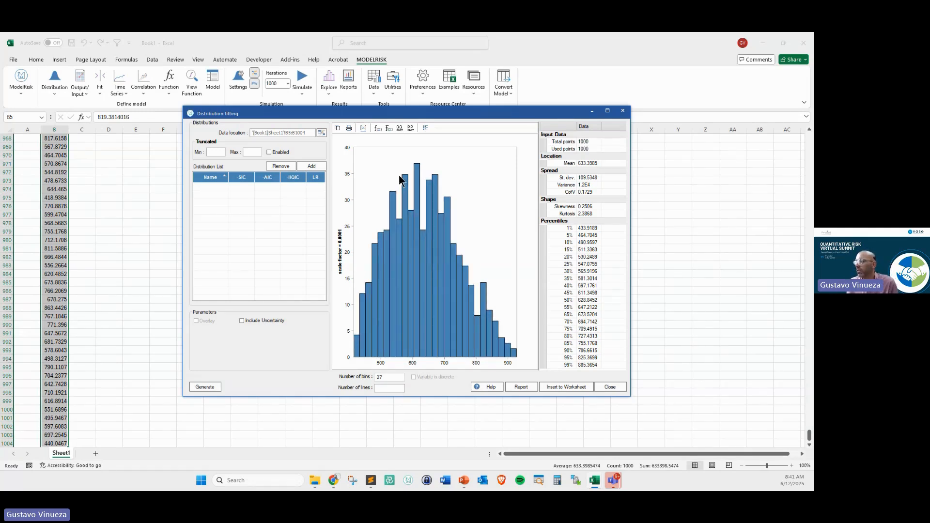
# Add all univariate distributions to the fitting list and fit them to the cost data.
pyautogui.click(311, 167)
pyautogui.click(515, 243)
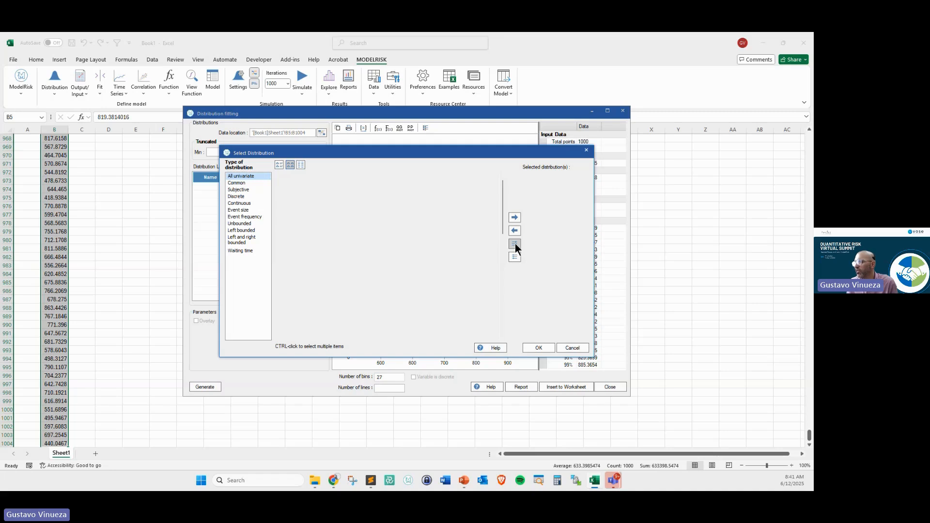
pyautogui.click(539, 348)
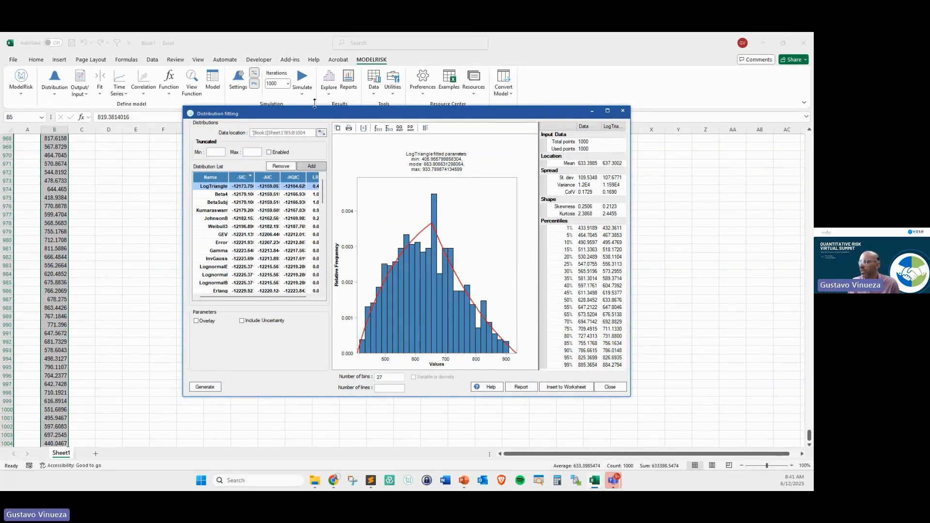
# Compare the ranking of the fitted distributions by the AIC, HQIC and SIC criteria, ending with the SIC order.
pyautogui.moveTo(315, 103); pyautogui.dragTo(281, 95)
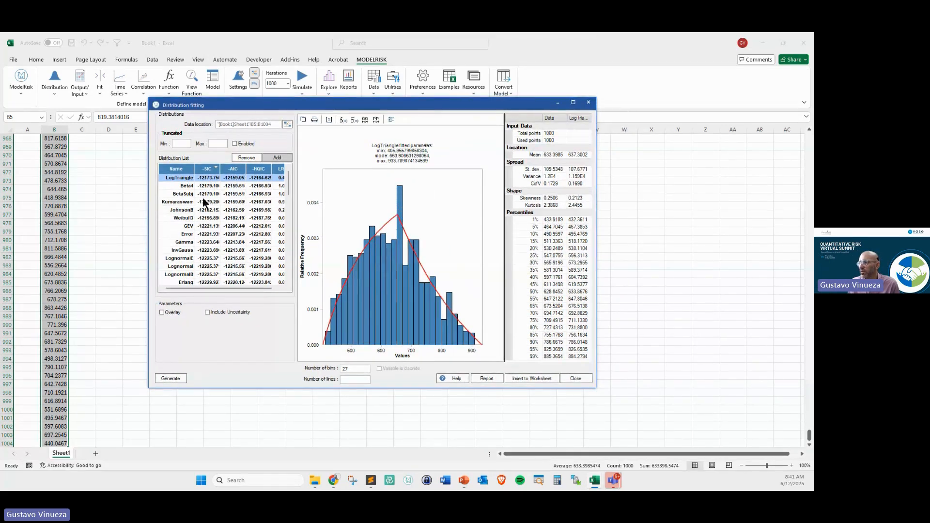
pyautogui.click(238, 171)
pyautogui.click(257, 172)
pyautogui.click(237, 171)
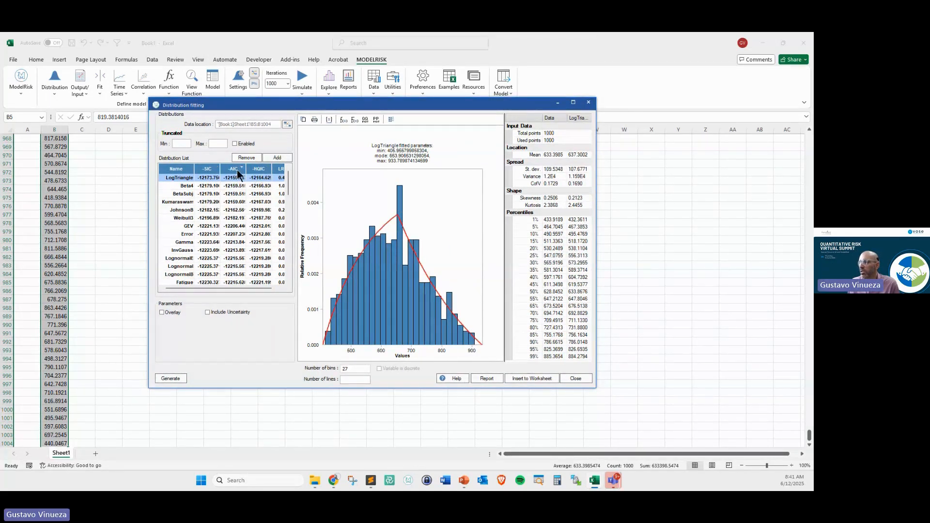
pyautogui.click(209, 170)
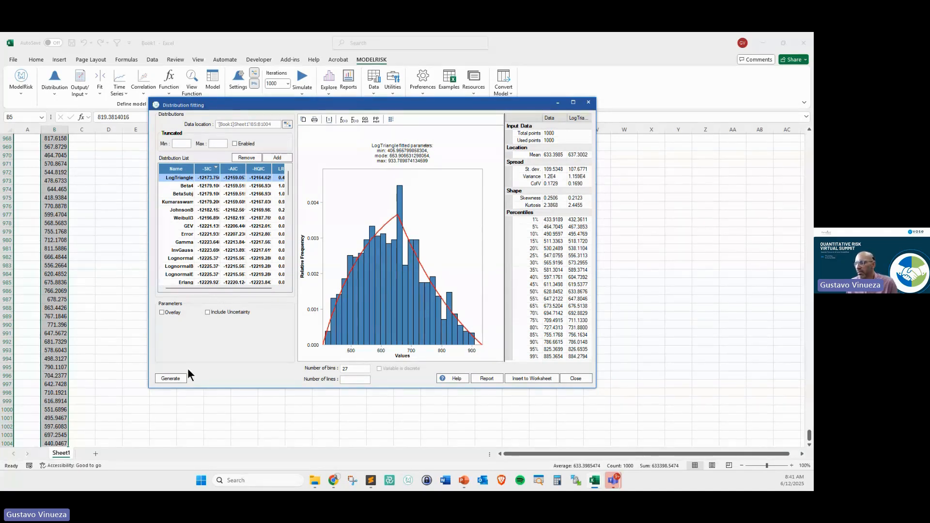
# Overlay the LogTriangle, Beta4 and BetaSubj fits on the data histogram, and briefly compare the JohnsonB fit.
pyautogui.keyDown('shift'); pyautogui.click(188, 195); pyautogui.keyUp('shift')
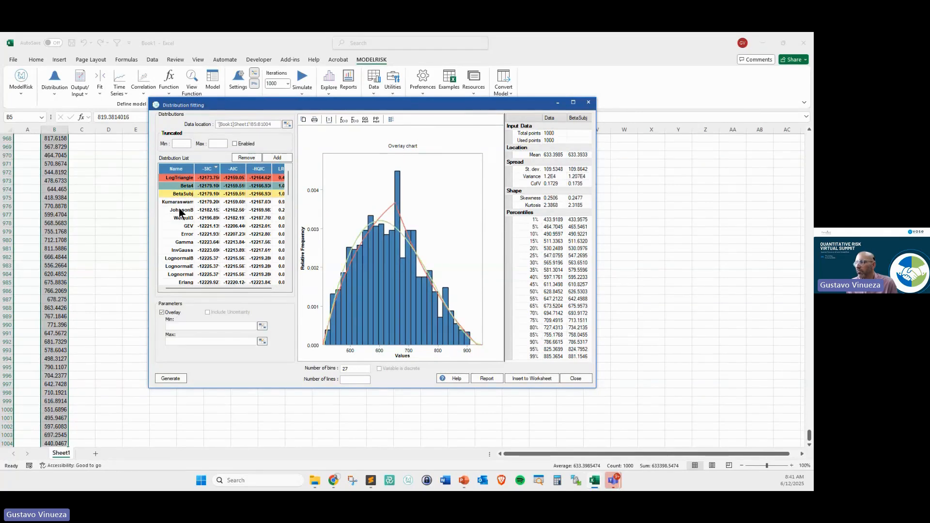
pyautogui.keyDown('ctrl'); pyautogui.click(180, 210); pyautogui.keyUp('ctrl')
pyautogui.keyDown('ctrl'); pyautogui.click(181, 212); pyautogui.keyUp('ctrl')
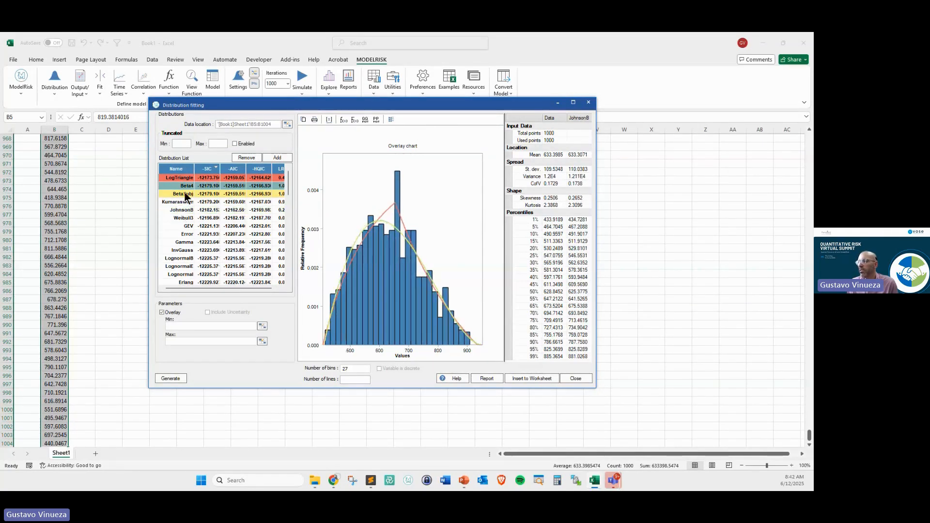
# Insert the Beta4 fit into cell D5 as a random sample not linked to data.
pyautogui.click(187, 186)
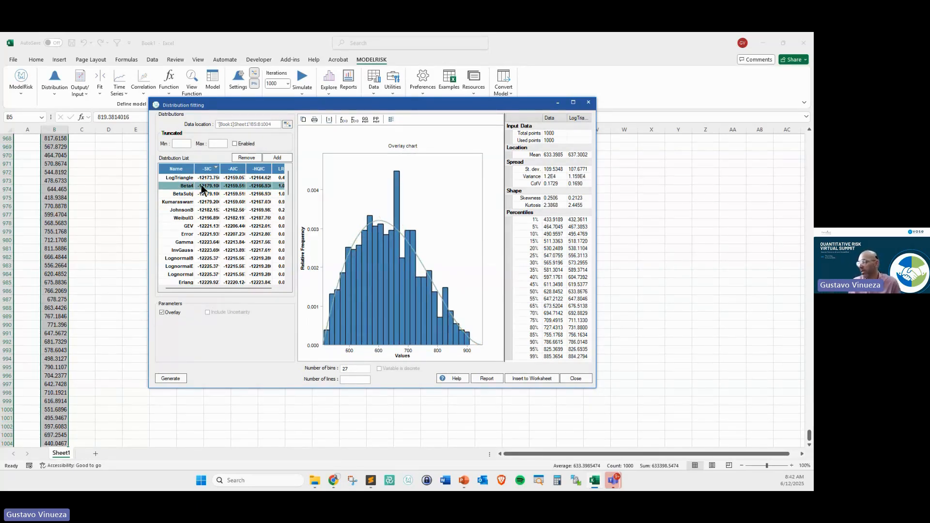
pyautogui.click(535, 379)
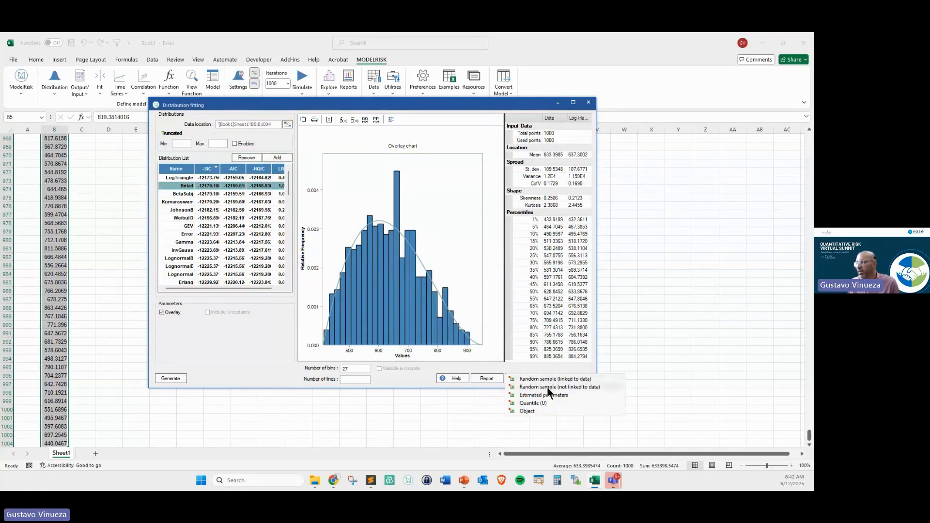
pyautogui.click(547, 388)
pyautogui.click(109, 180)
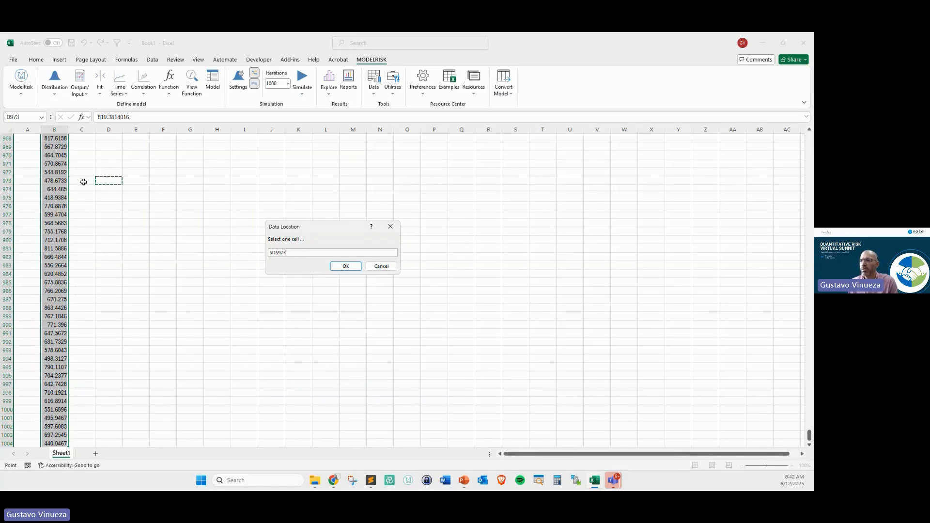
pyautogui.hotkey('ctrl', 'Up')
pyautogui.press('Down')
pyautogui.press('Down')
pyautogui.press('Down')
pyautogui.press('Down')
pyautogui.press('Return')
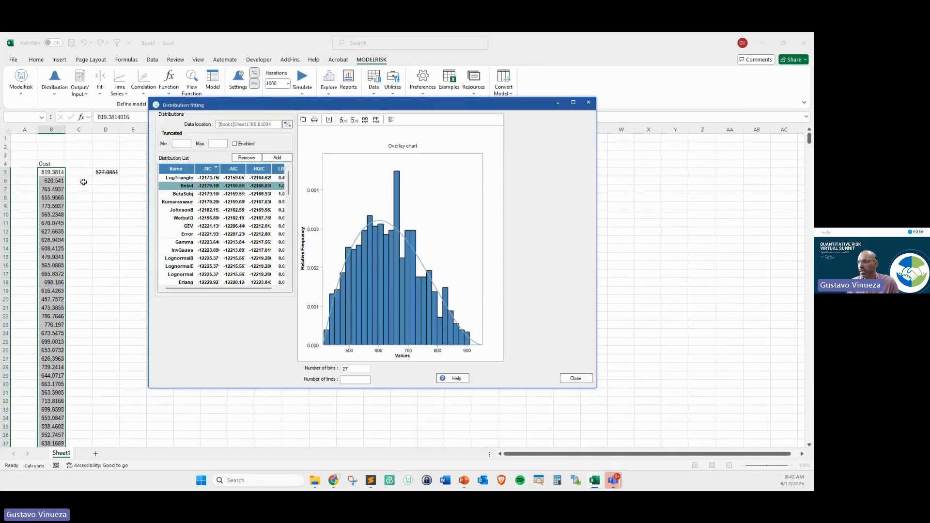
# Close the distribution fitting window and recalculate the sheet twice to resample the fitted distribution in cell D5.
pyautogui.click(562, 379)
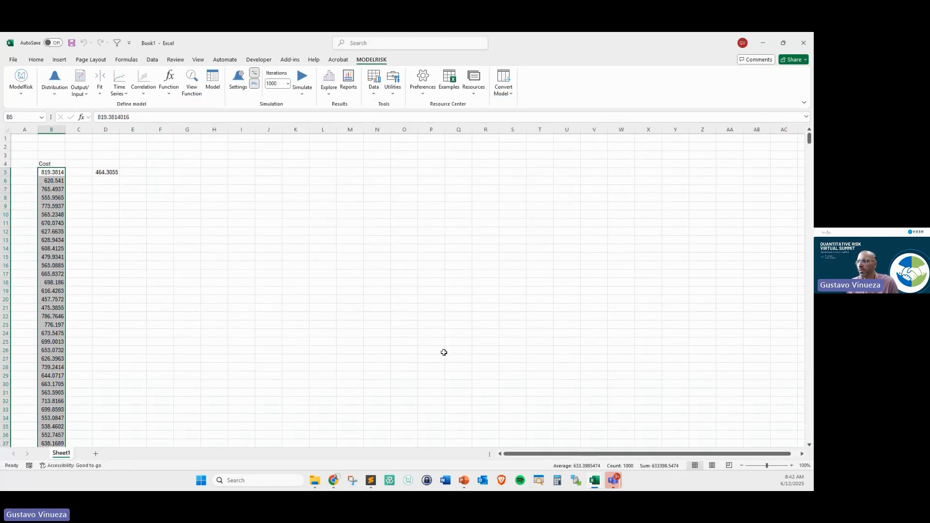
pyautogui.click(55, 188)
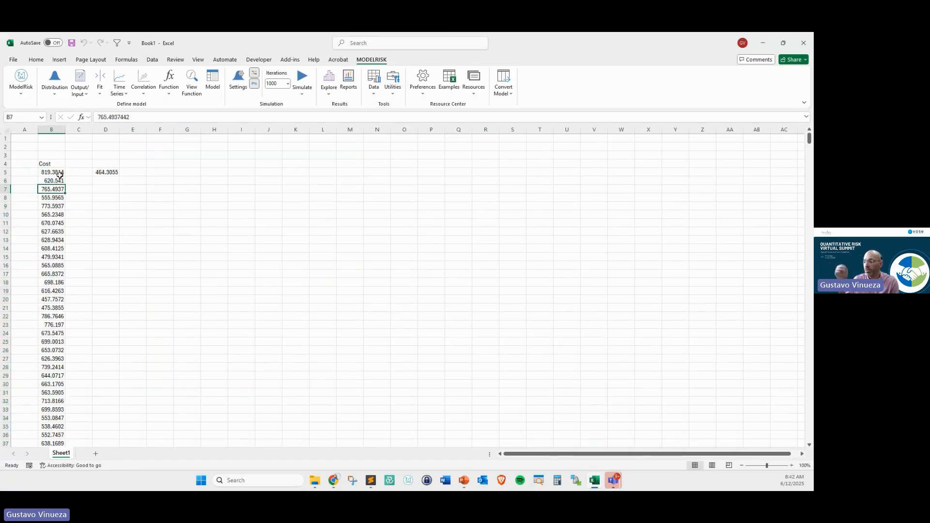
pyautogui.press('Up')
pyautogui.press('Up')
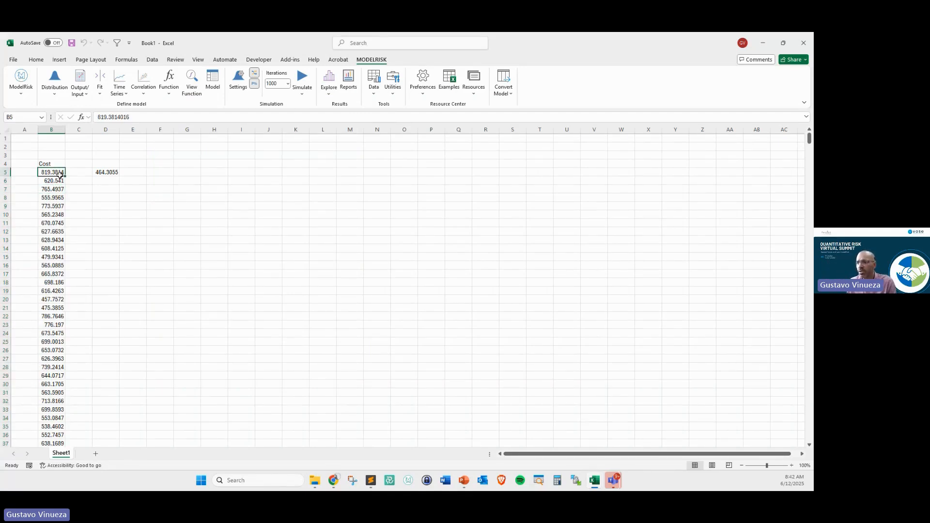
pyautogui.hotkey('ctrl', 'shift', 'Down')
pyautogui.press('Up')
pyautogui.press('Up')
pyautogui.press('Down')
pyautogui.press('Down')
pyautogui.press('Right')
pyautogui.press('Right')
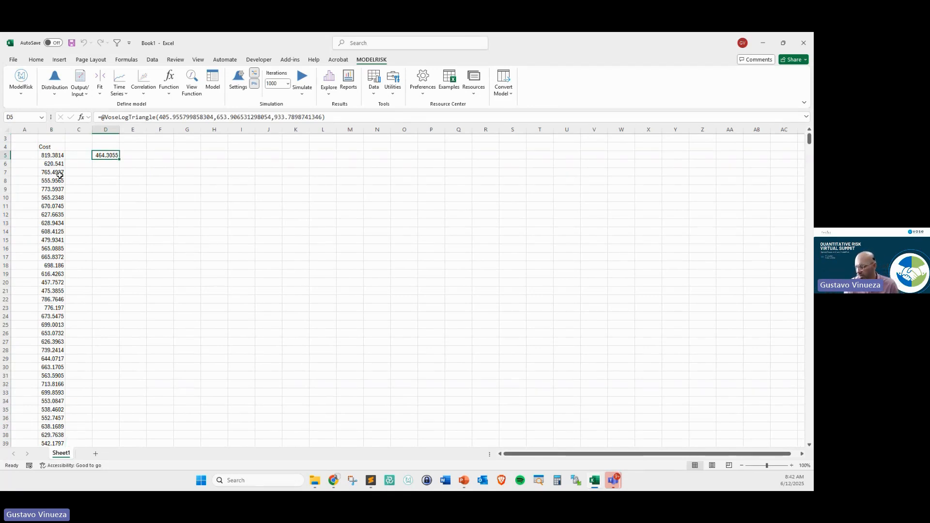
pyautogui.press('F9')
pyautogui.press('F9')
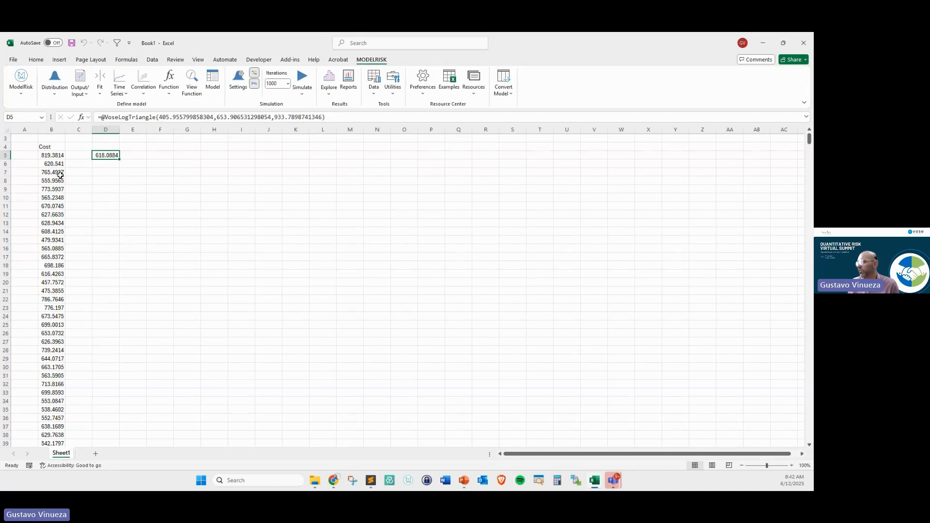
# Minimize the cost data workbook and return to the Cost sheet of the cost estimation workbook.
pyautogui.click(764, 43)
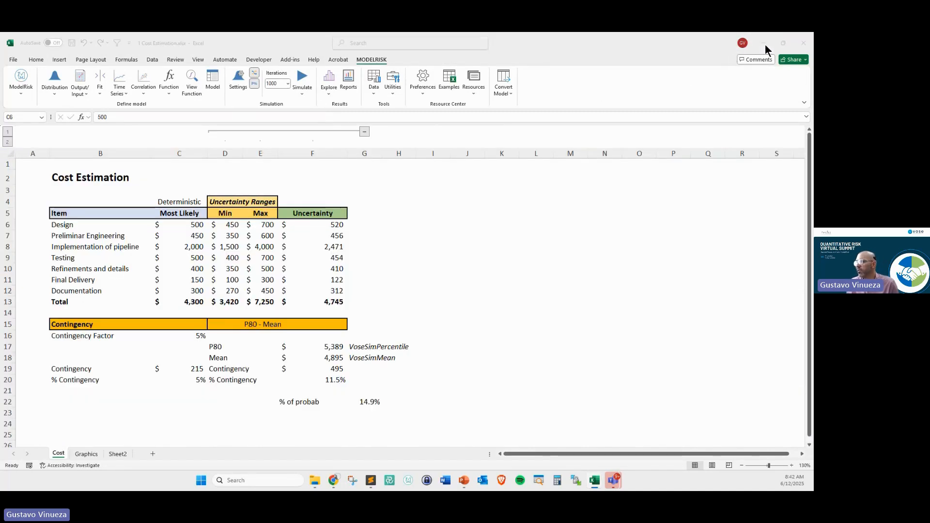
pyautogui.click(397, 230)
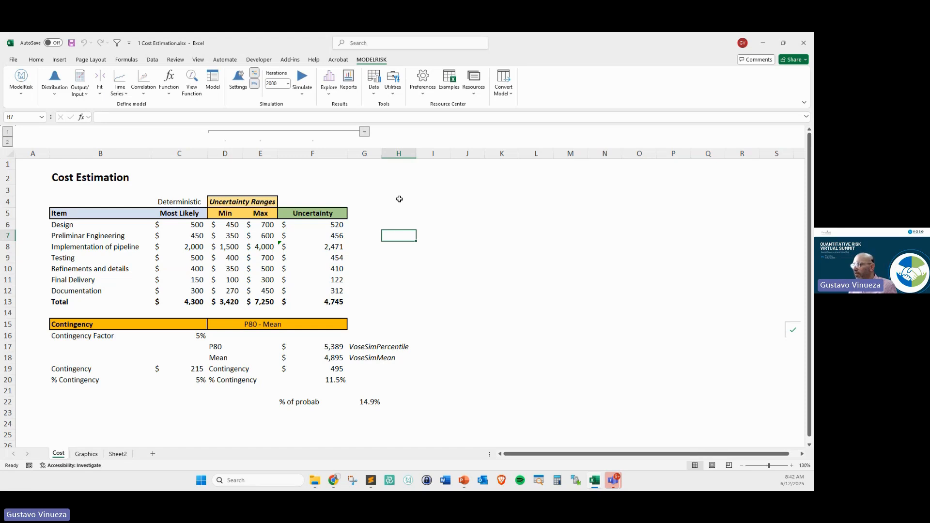
pyautogui.click(438, 240)
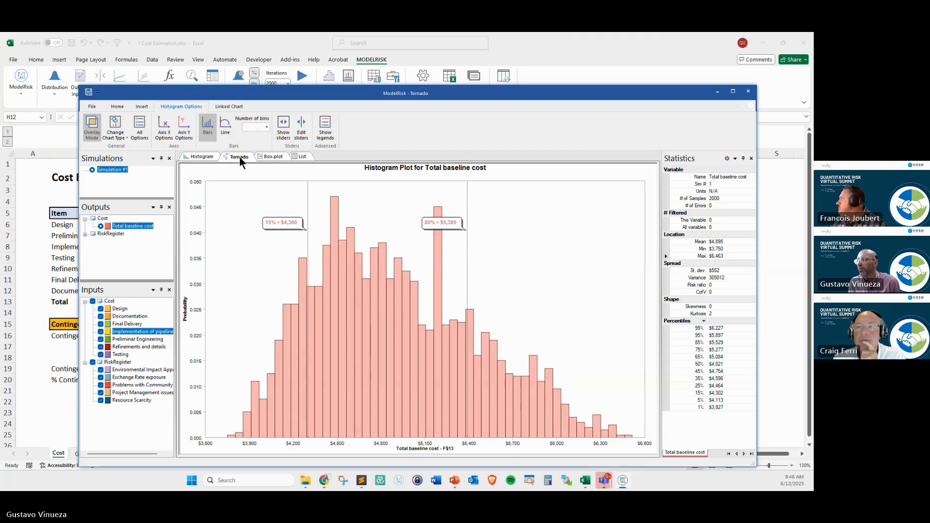
# View the tornado plot, add a scatter chart of Total baseline cost against Implementation of pipeline, and close the results window.
pyautogui.click(238, 156)
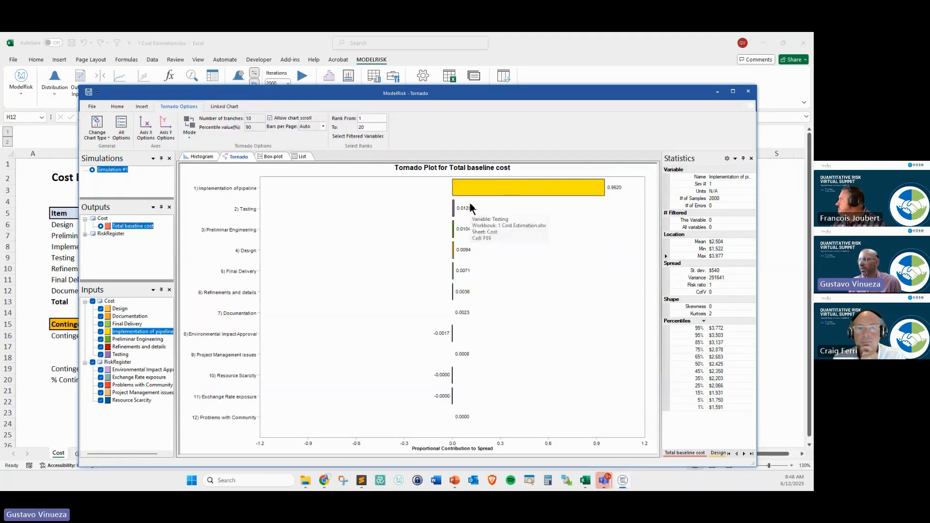
pyautogui.click(142, 106)
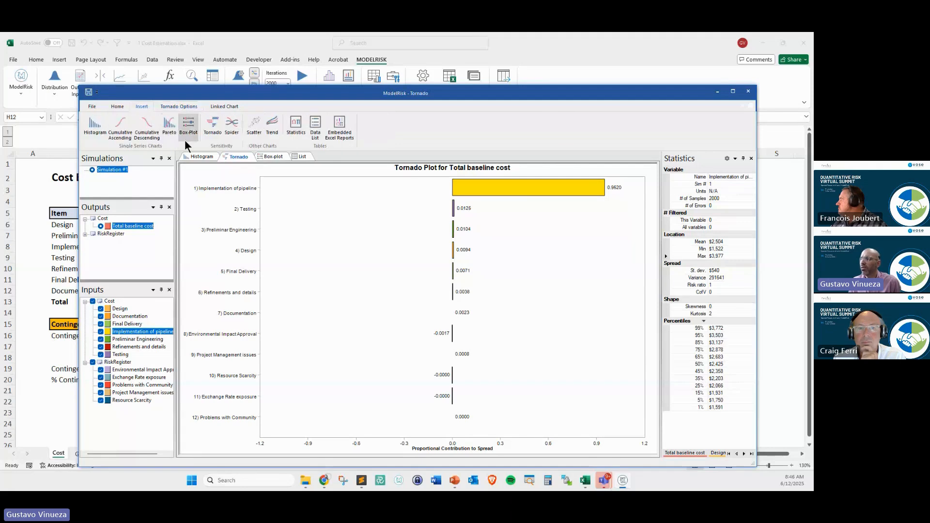
pyautogui.click(251, 129)
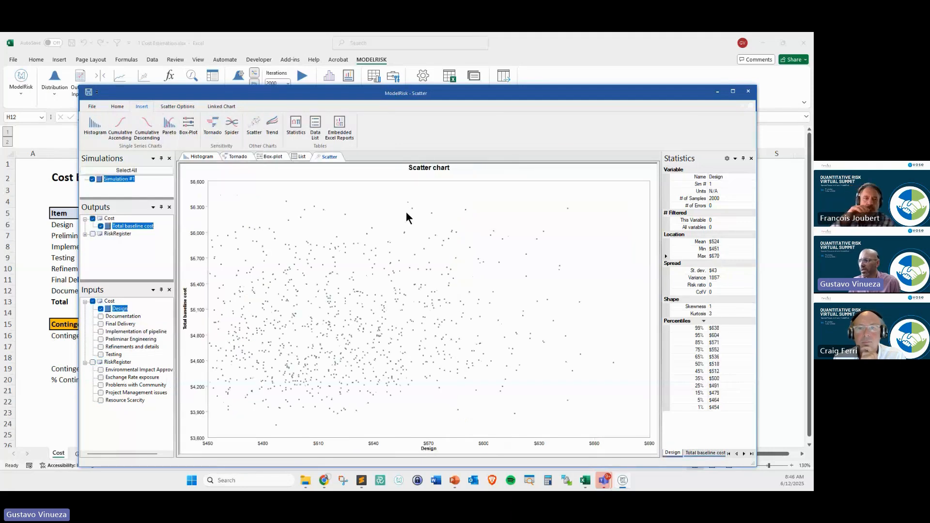
pyautogui.click(101, 309)
pyautogui.click(101, 309)
pyautogui.click(101, 332)
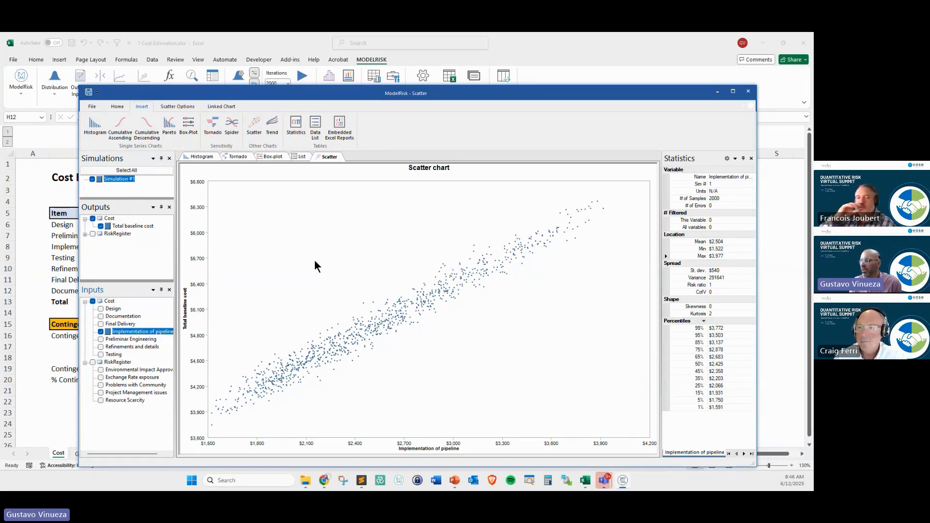
pyautogui.click(237, 156)
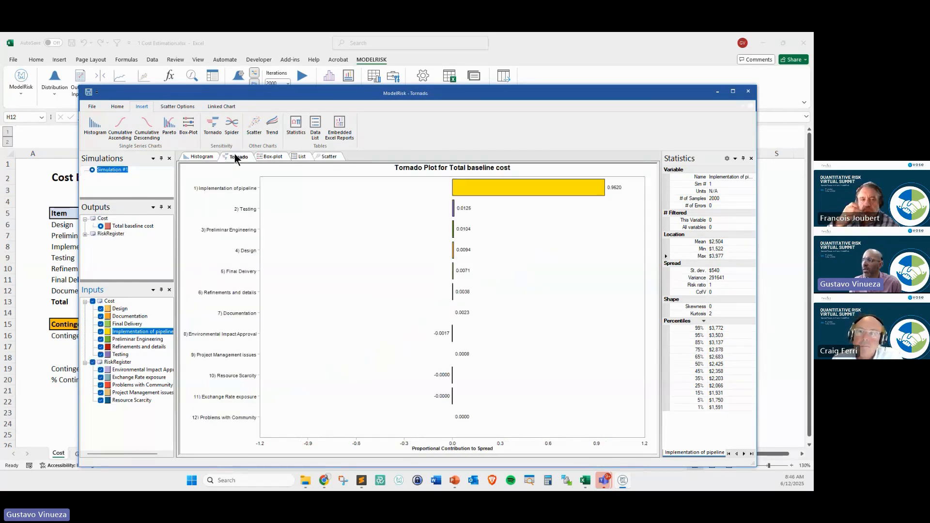
pyautogui.click(749, 92)
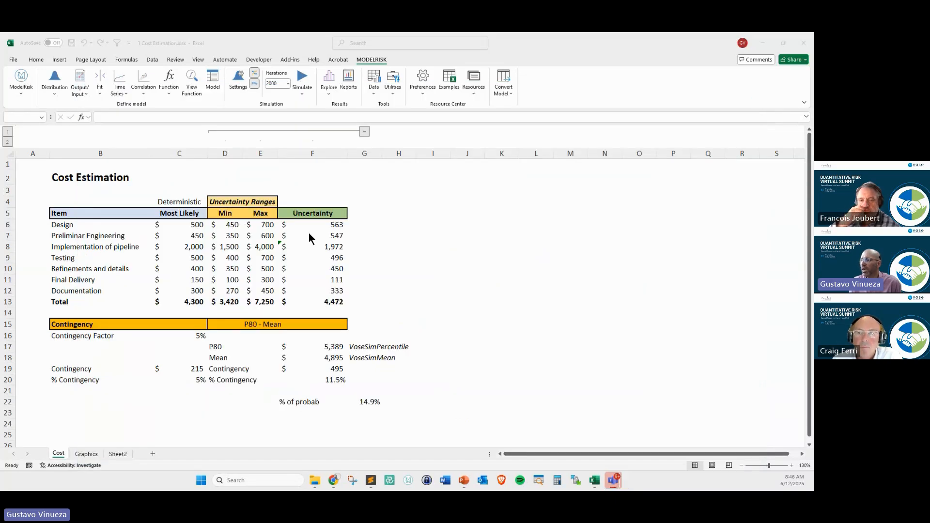
# Set Implementation of pipeline to 1,000 most likely, 750 minimum and 2,000 maximum, and rerun the simulation without saving the previous results.
pyautogui.click(200, 248)
pyautogui.write('1000')
pyautogui.press('Tab')
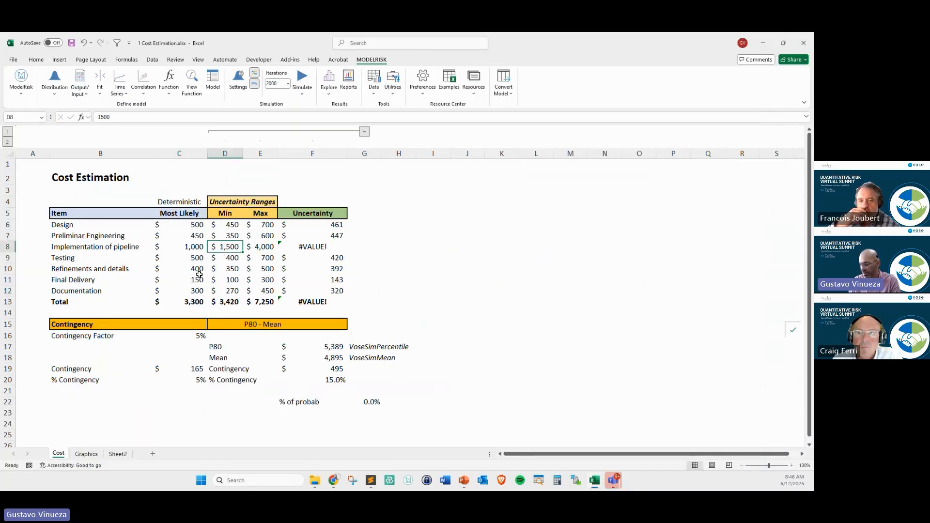
pyautogui.write('750')
pyautogui.press('Tab')
pyautogui.write('2000')
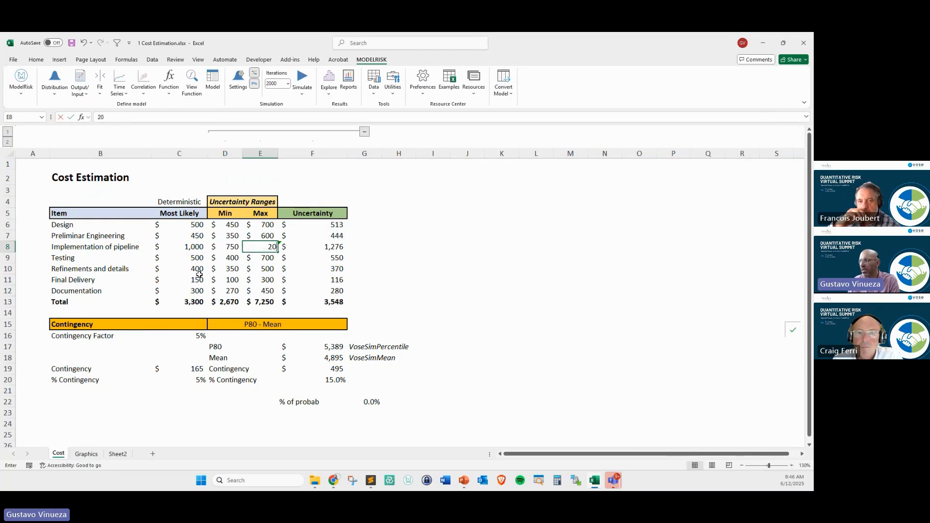
pyautogui.press('Down')
pyautogui.click(301, 80)
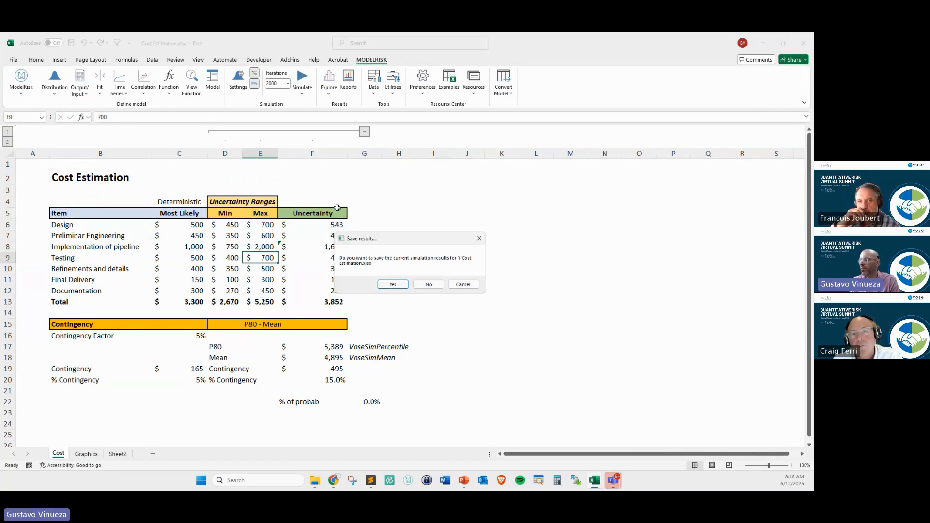
pyautogui.click(424, 287)
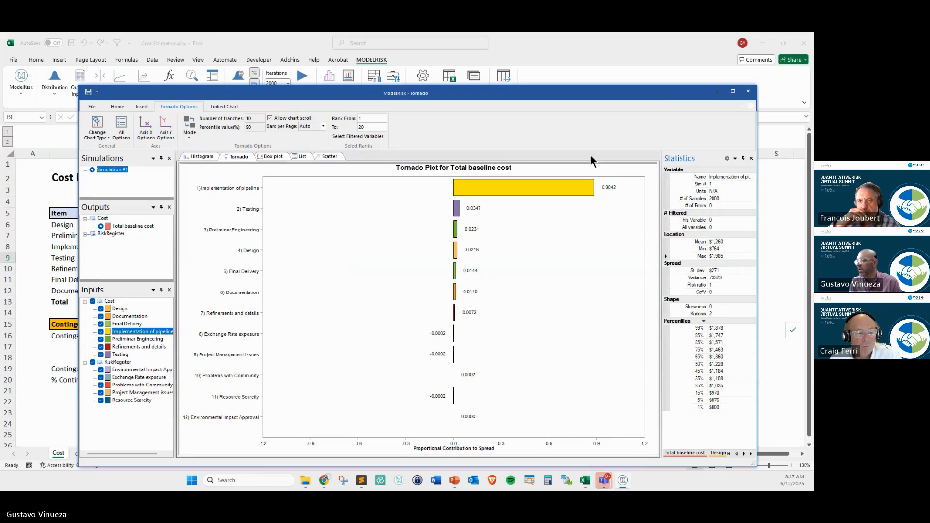
# Mark the pipeline contribution and the smaller bars from Testing to Final Delivery on the tornado plot, and clear the markings.
pyautogui.moveTo(580, 198)
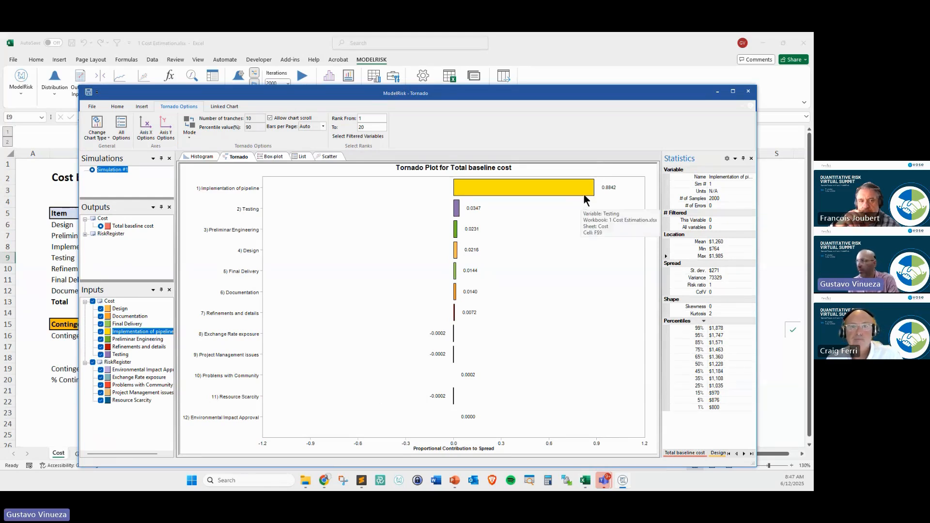
pyautogui.moveTo(592, 185); pyautogui.dragTo(593, 178)
pyautogui.moveTo(618, 141); pyautogui.dragTo(612, 164)
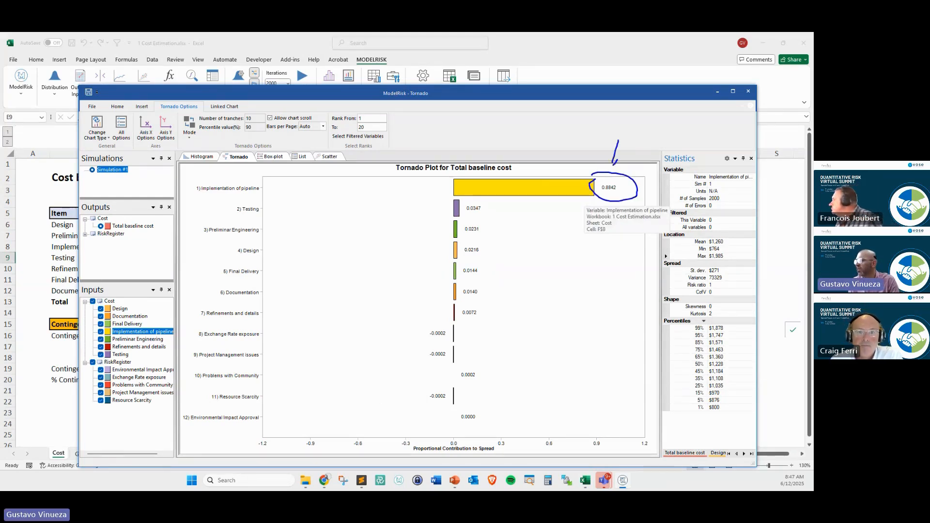
pyautogui.moveTo(451, 196); pyautogui.dragTo(432, 205)
pyautogui.moveTo(451, 248)
pyautogui.mouseDown()
pyautogui.moveTo(481, 259)
pyautogui.moveTo(421, 245)
pyautogui.mouseUp()
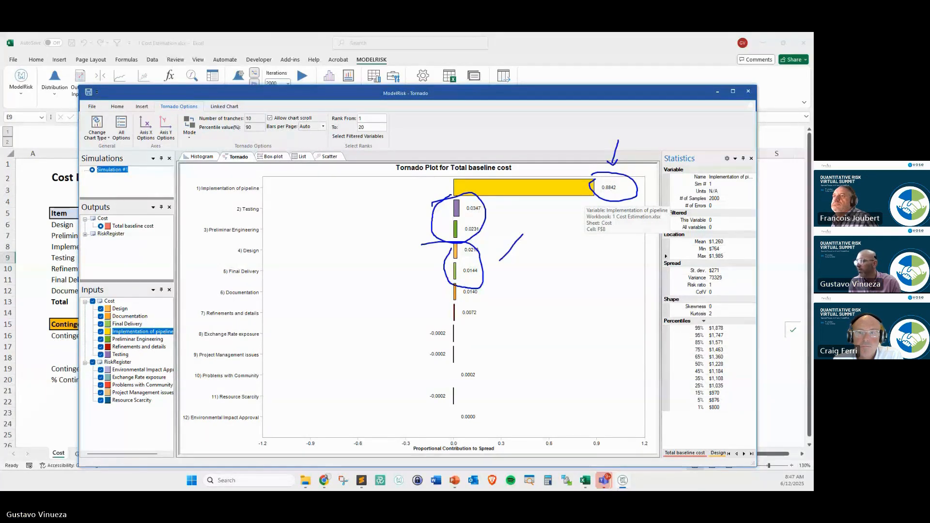
pyautogui.moveTo(523, 235); pyautogui.dragTo(492, 261)
pyautogui.moveTo(494, 249); pyautogui.dragTo(506, 259)
pyautogui.press('Escape')
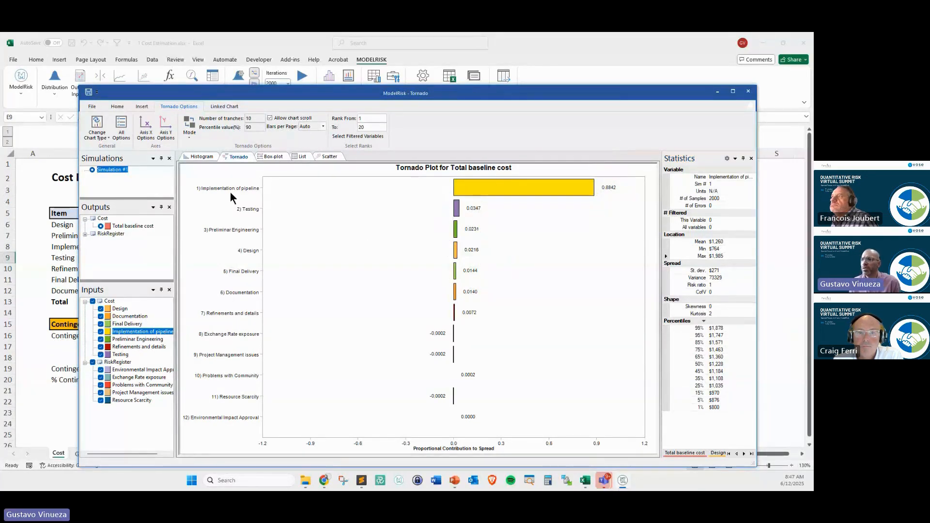
# Switch the tornado plot for Total baseline cost to the conditional mean mode.
pyautogui.click(194, 138)
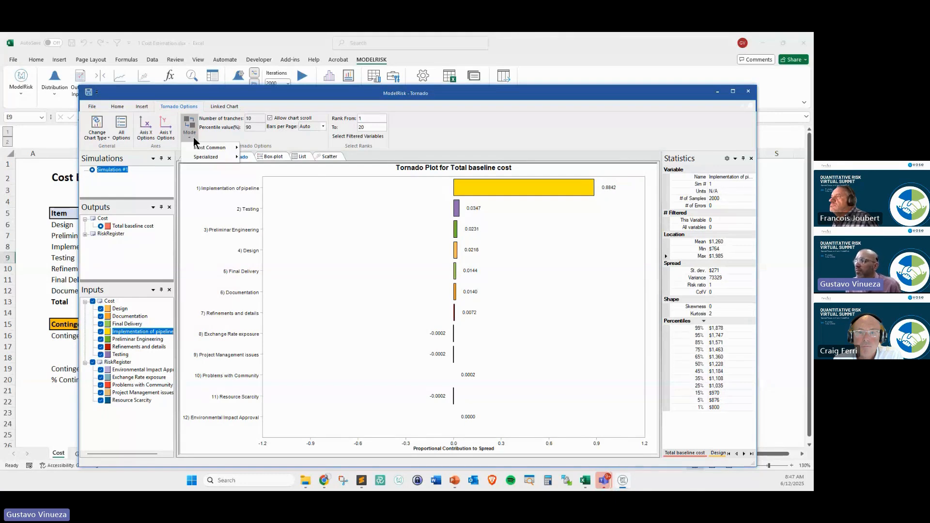
pyautogui.moveTo(210, 148)
pyautogui.click(283, 148)
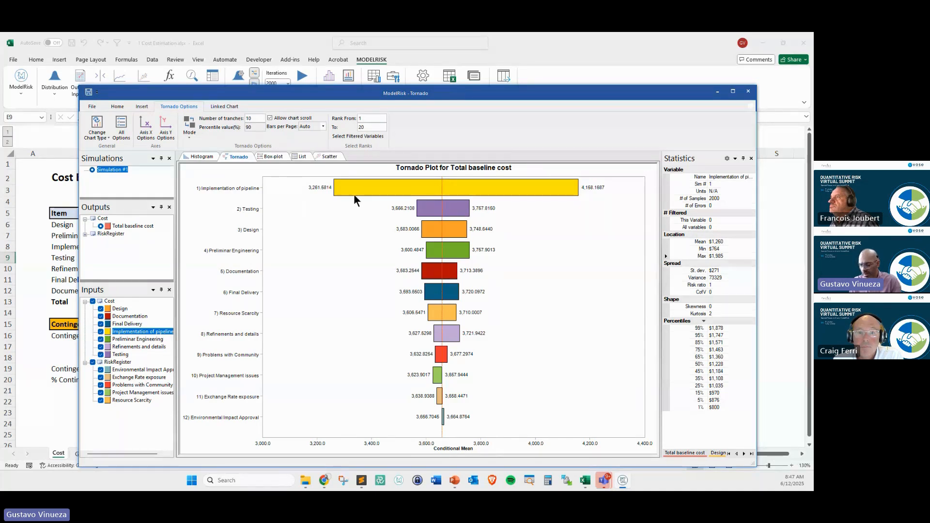
# Annotate the low and high ends of the Implementation of pipeline bar with 4 and 6, and clear the annotations.
pyautogui.moveTo(354, 196)
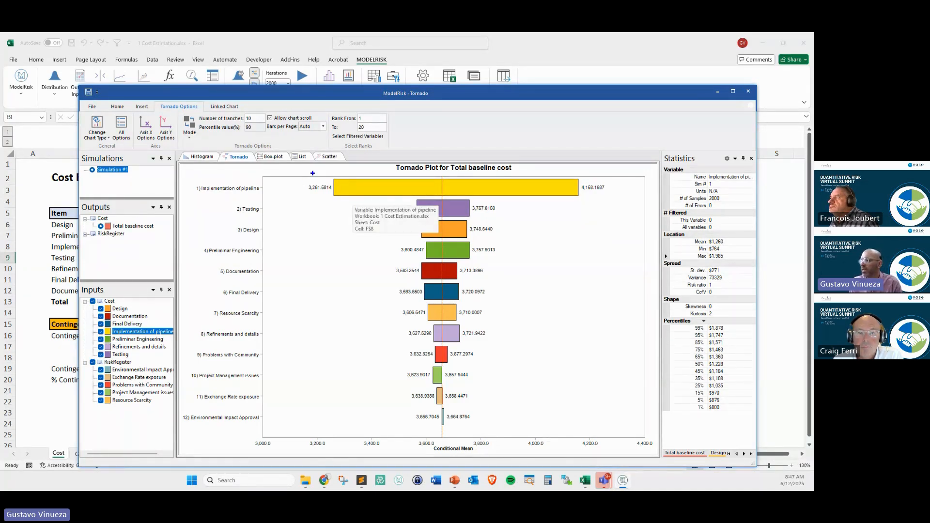
pyautogui.moveTo(313, 173); pyautogui.dragTo(321, 180)
pyautogui.moveTo(318, 173); pyautogui.dragTo(318, 188)
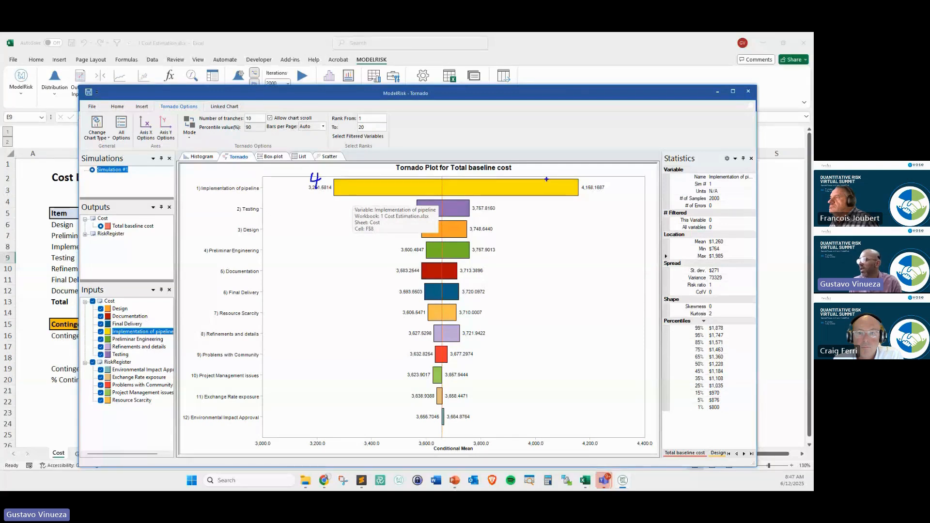
pyautogui.moveTo(583, 173); pyautogui.dragTo(580, 180)
pyautogui.moveTo(318, 210)
pyautogui.mouseDown()
pyautogui.moveTo(322, 189)
pyautogui.moveTo(327, 197)
pyautogui.mouseUp()
pyautogui.moveTo(556, 205); pyautogui.dragTo(573, 199)
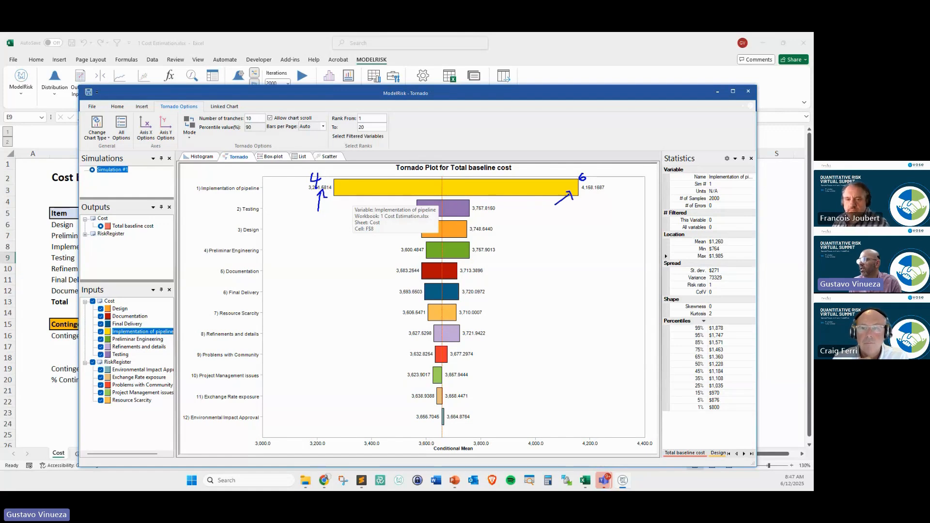
pyautogui.press('Escape')
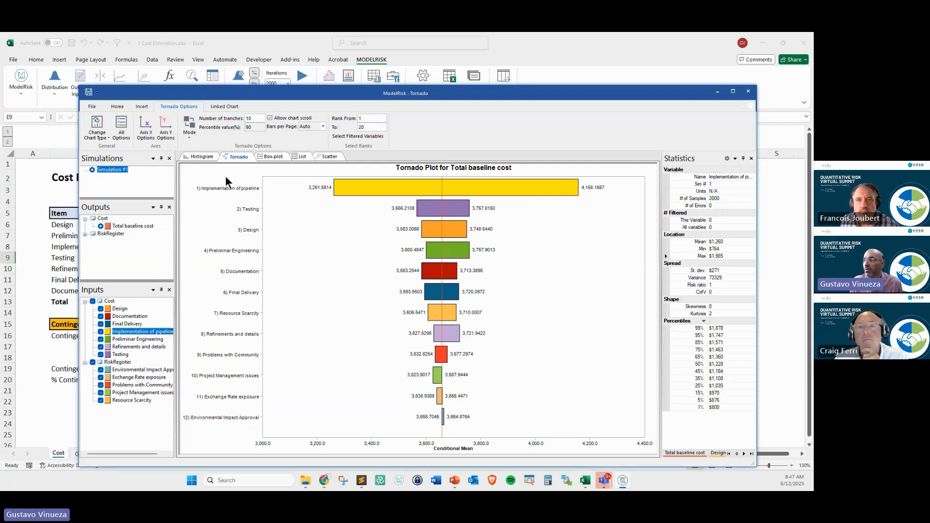
# Show the Total baseline cost histogram, highlight the $4,300 slider label with pen marks, and clear them.
pyautogui.click(202, 156)
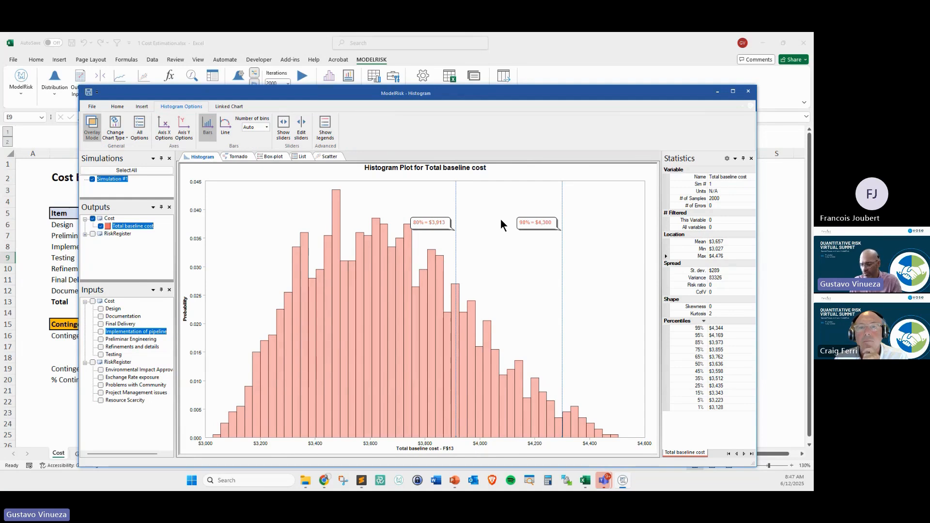
pyautogui.moveTo(523, 212)
pyautogui.mouseDown()
pyautogui.moveTo(535, 209)
pyautogui.moveTo(512, 212)
pyautogui.moveTo(533, 212)
pyautogui.mouseUp()
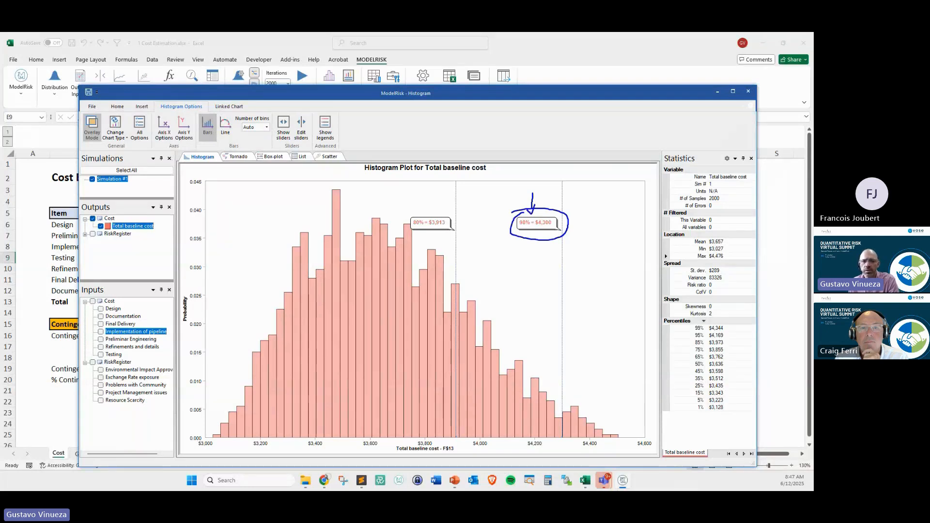
pyautogui.press('Escape')
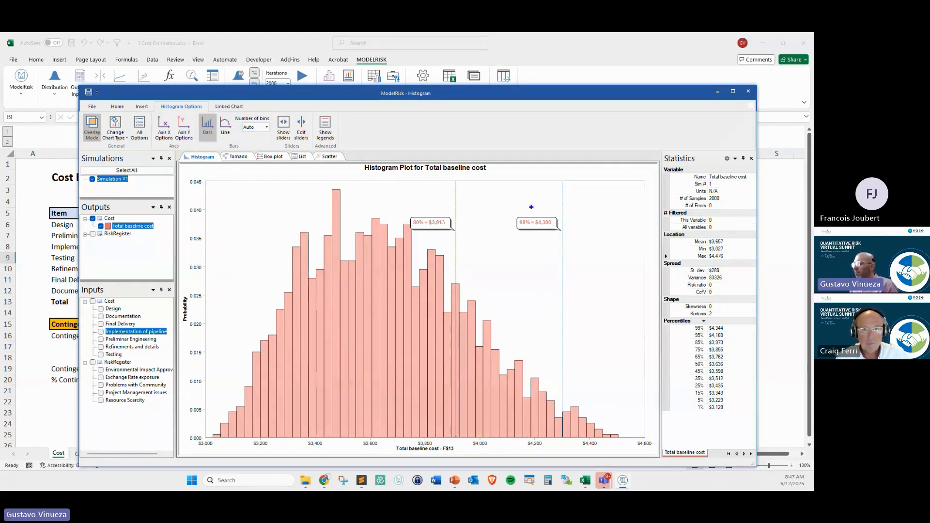
pyautogui.moveTo(530, 207)
pyautogui.mouseDown()
pyautogui.moveTo(499, 227)
pyautogui.moveTo(530, 206)
pyautogui.moveTo(548, 207)
pyautogui.mouseUp()
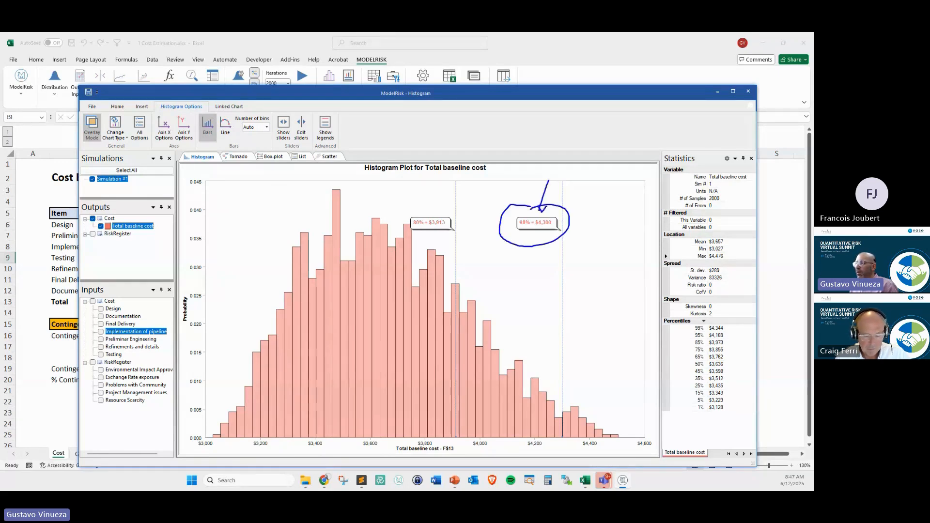
pyautogui.press('Escape')
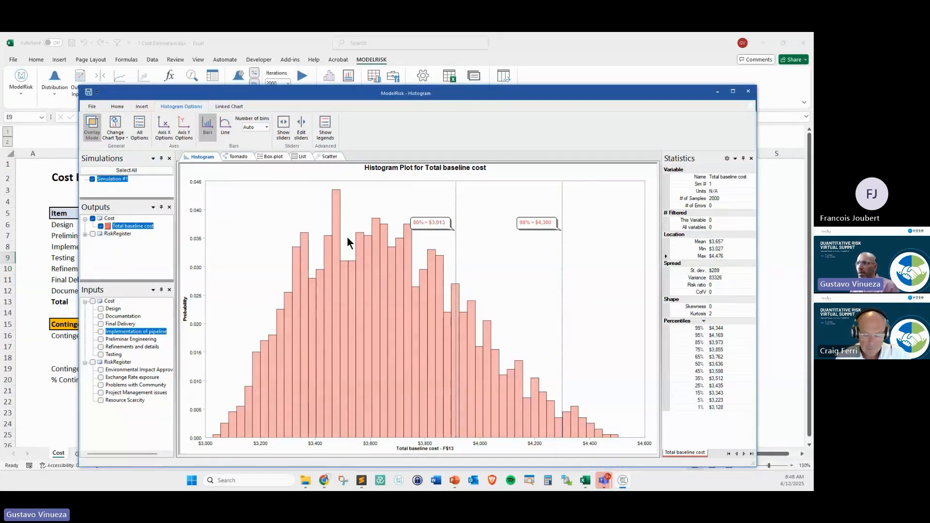
# Change the Total baseline cost histogram to a Pareto chart.
pyautogui.click(119, 133)
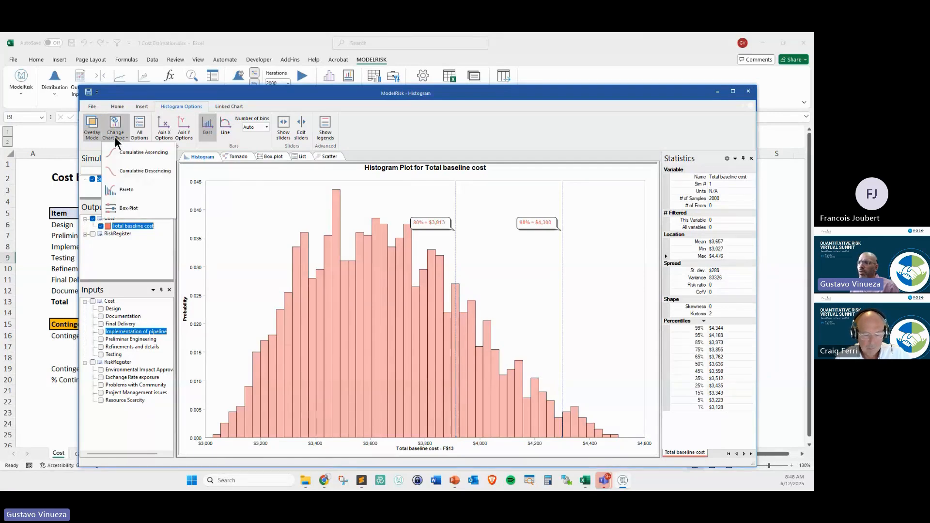
pyautogui.click(144, 191)
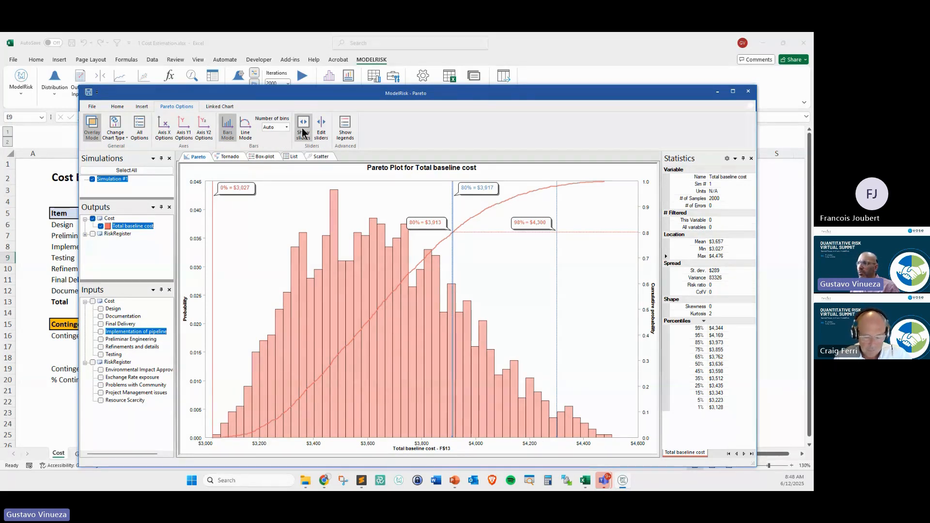
# Toggle the legend of the Total baseline cost Pareto chart and close the simulation results window.
pyautogui.click(346, 127)
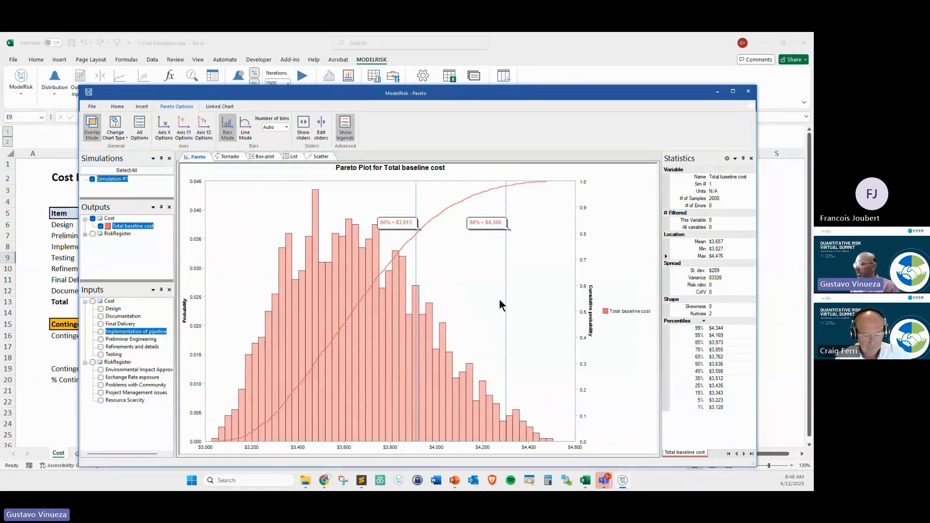
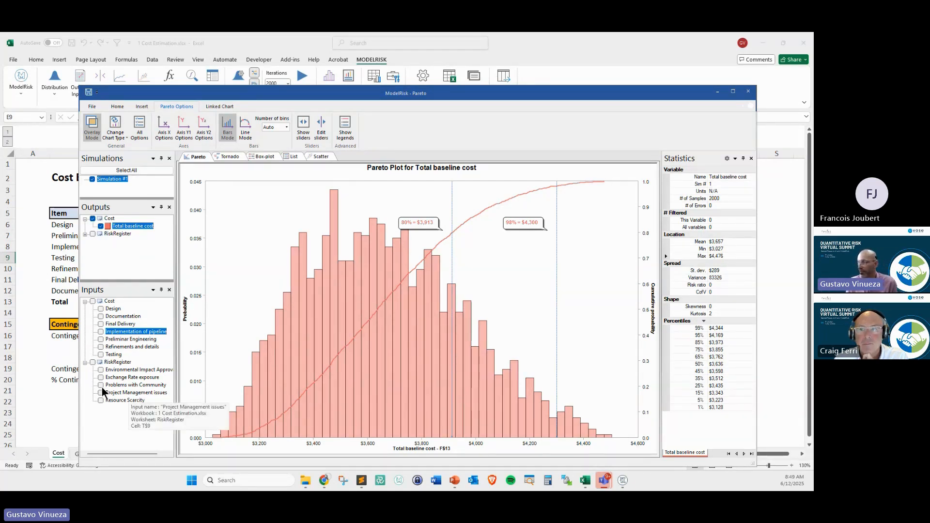
pyautogui.click(748, 91)
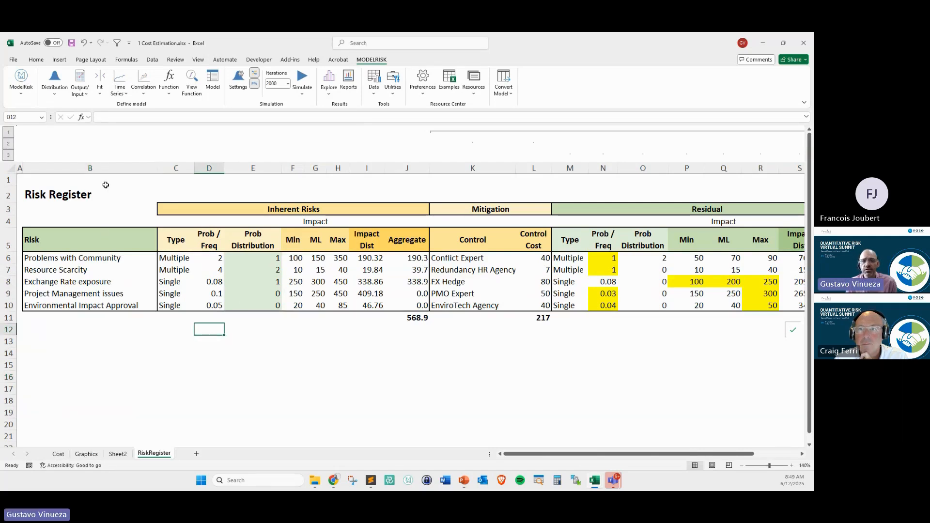
# Collapse the Mitigation and Residual columns on the RiskRegister sheet and highlight the Inherent Risks table.
pyautogui.click(107, 207)
pyautogui.moveTo(107, 207); pyautogui.dragTo(416, 293)
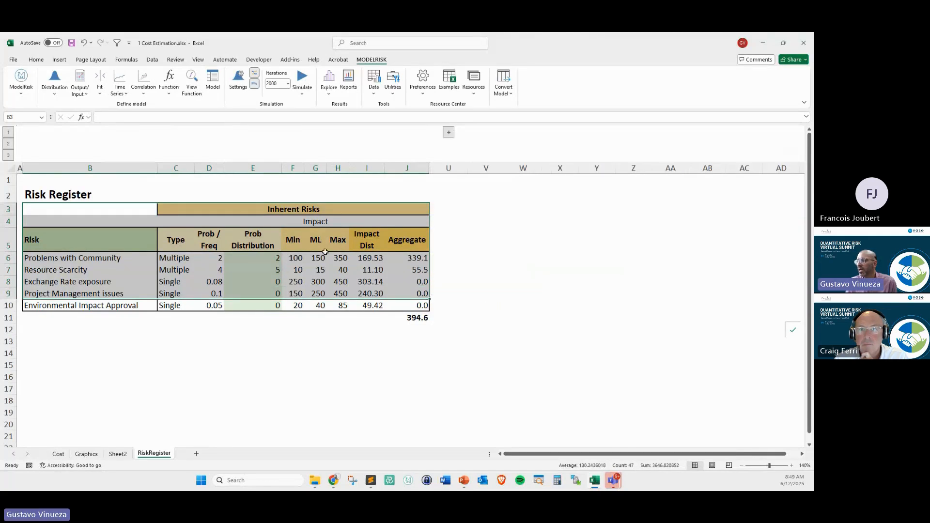
pyautogui.moveTo(90, 243); pyautogui.dragTo(422, 319)
pyautogui.click(222, 366)
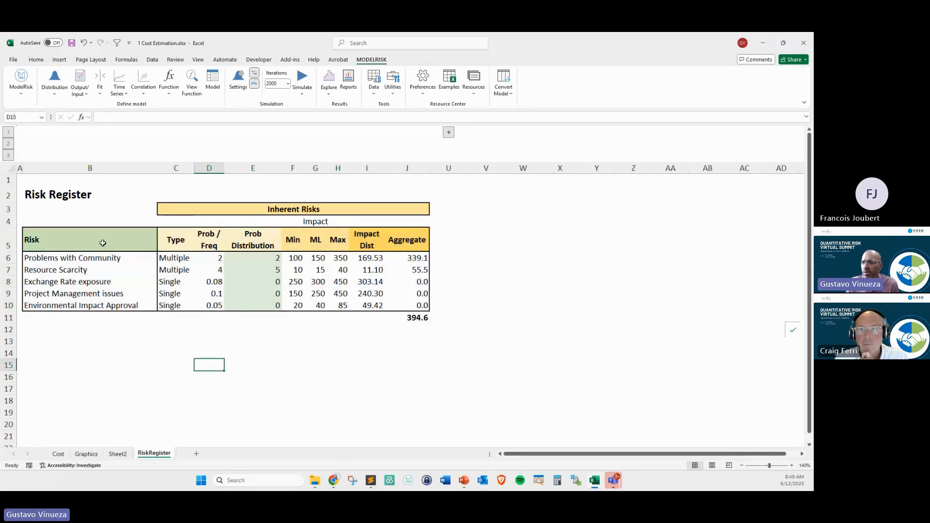
# Examine the inherent risks' names, types, frequencies, Poisson and Bernoulli probability distributions, and the aggregate formula.
pyautogui.moveTo(67, 258); pyautogui.dragTo(76, 303)
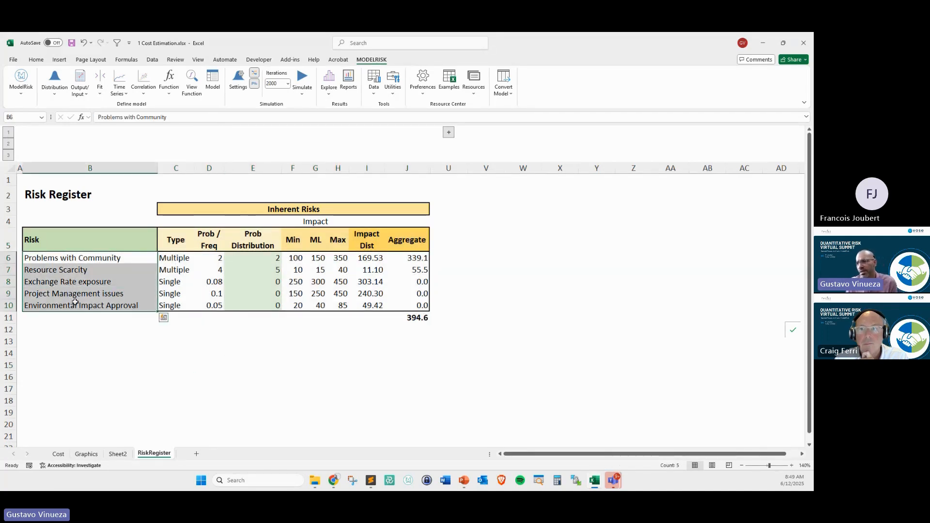
pyautogui.click(175, 257)
pyautogui.click(209, 259)
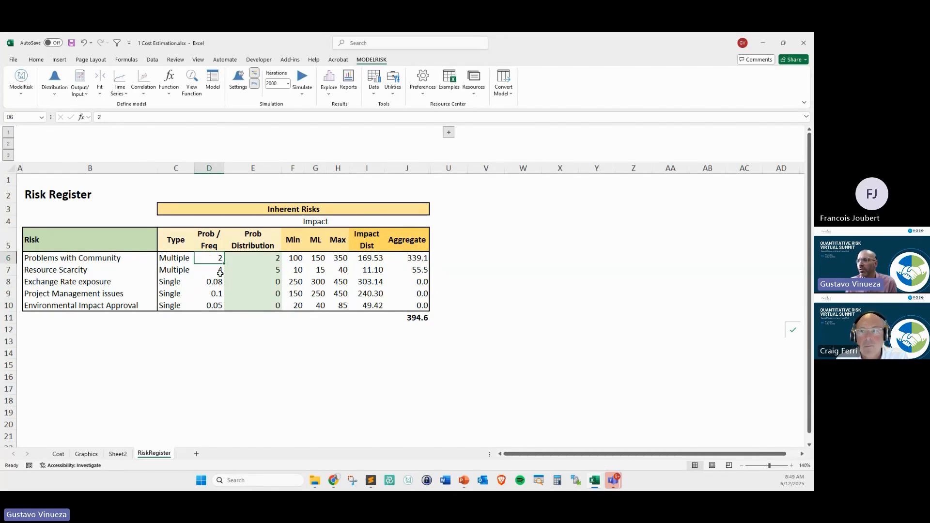
pyautogui.click(258, 262)
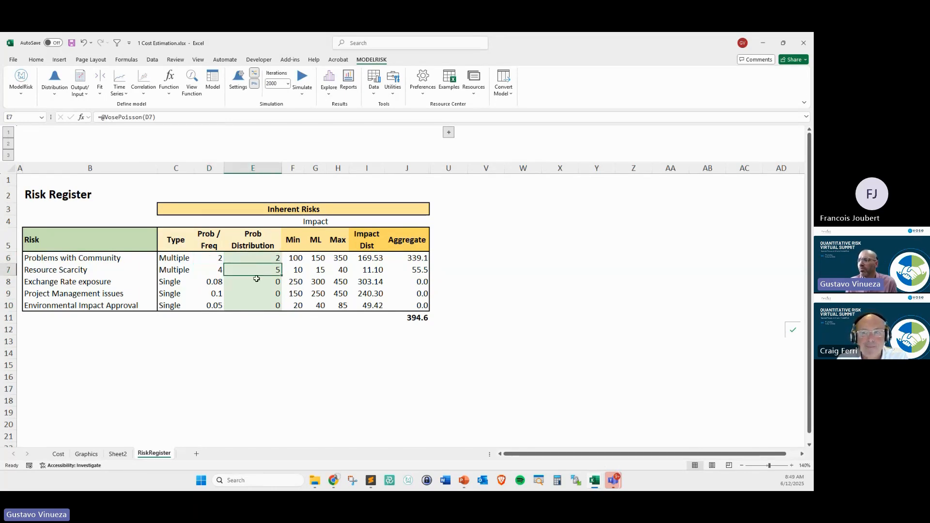
pyautogui.moveTo(259, 286); pyautogui.dragTo(259, 305)
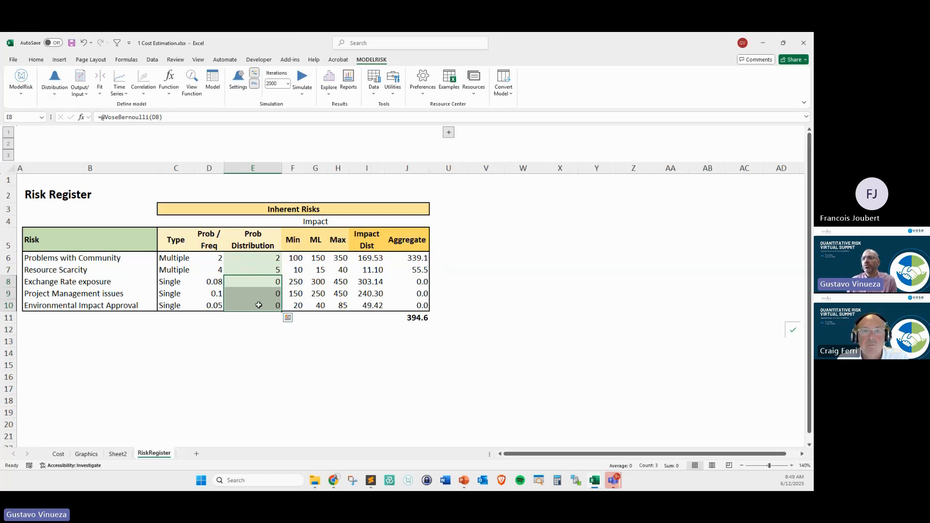
pyautogui.click(395, 257)
pyautogui.click(250, 353)
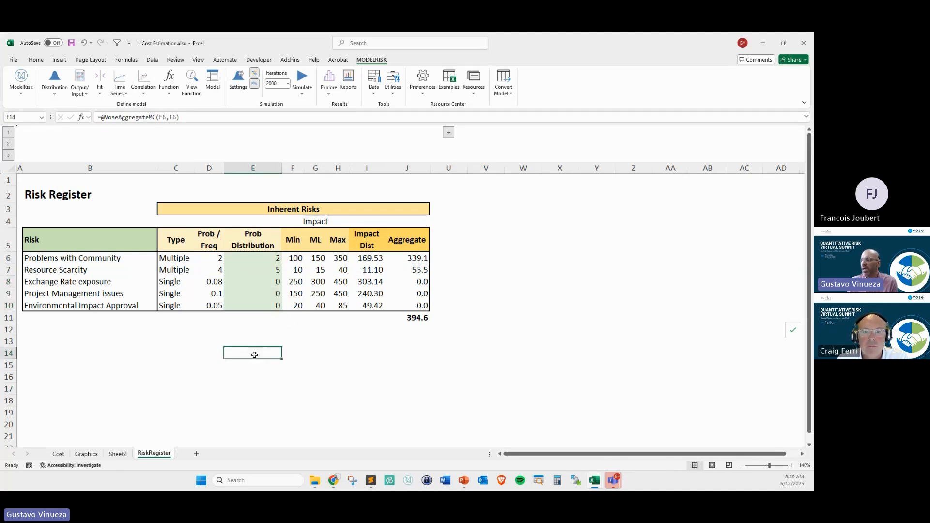
# Circle the VoseAggregateMC formula for Problems with Community, point an arrow at it, and clear the pen marks.
pyautogui.click(422, 259)
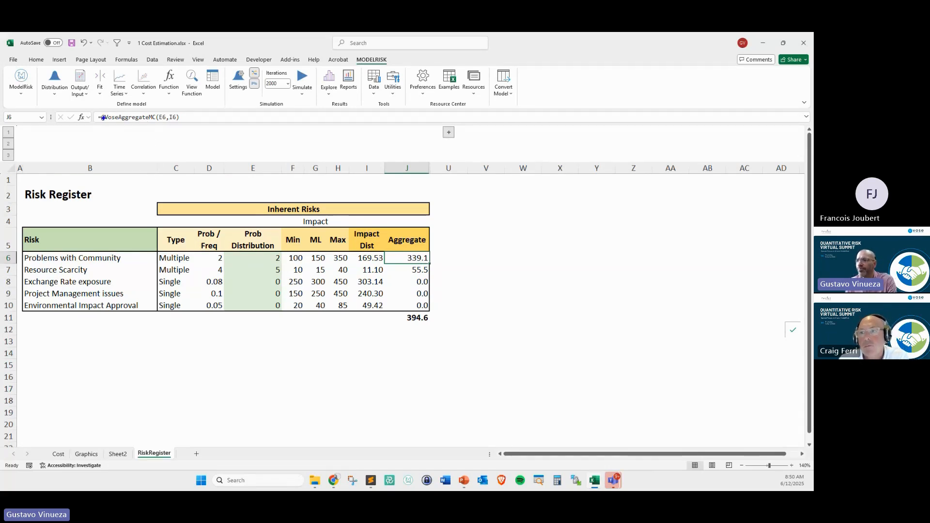
pyautogui.moveTo(105, 111)
pyautogui.mouseDown()
pyautogui.moveTo(89, 123)
pyautogui.moveTo(204, 131)
pyautogui.moveTo(114, 112)
pyautogui.mouseUp()
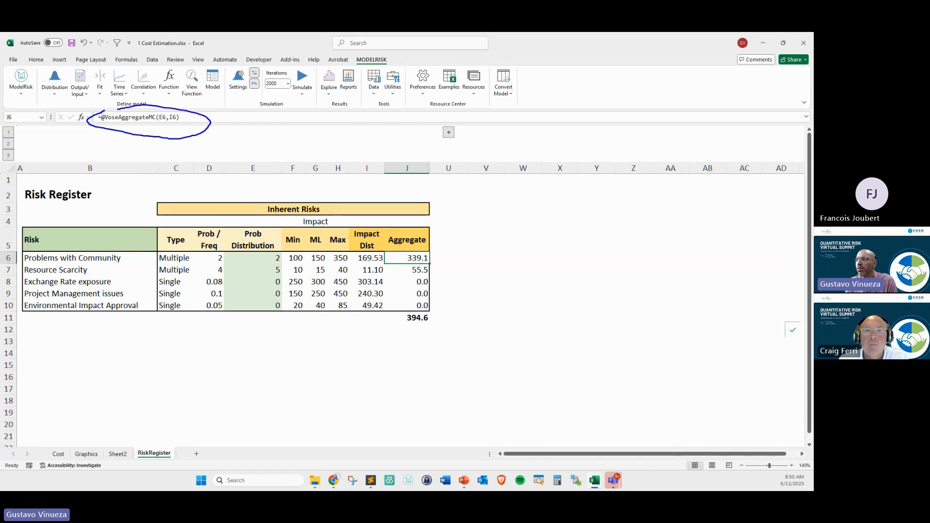
pyautogui.moveTo(122, 151); pyautogui.dragTo(142, 130)
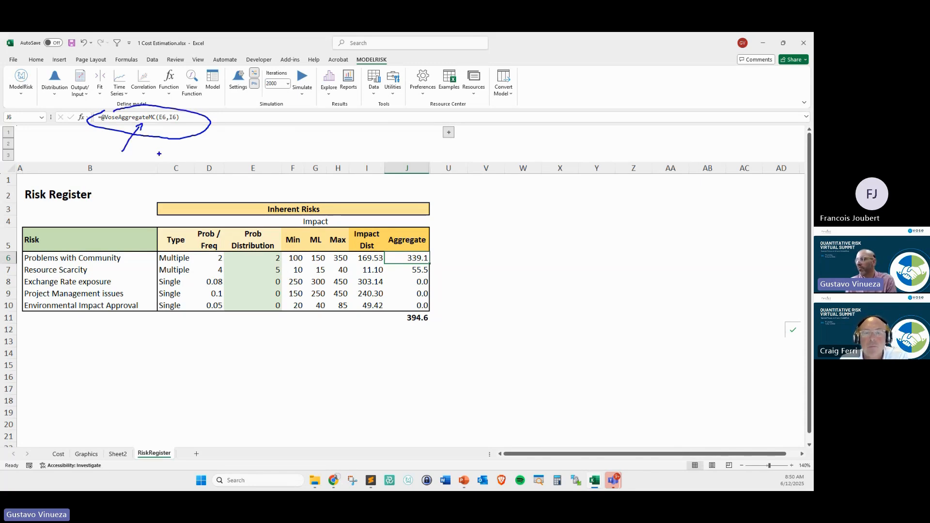
pyautogui.click(484, 258)
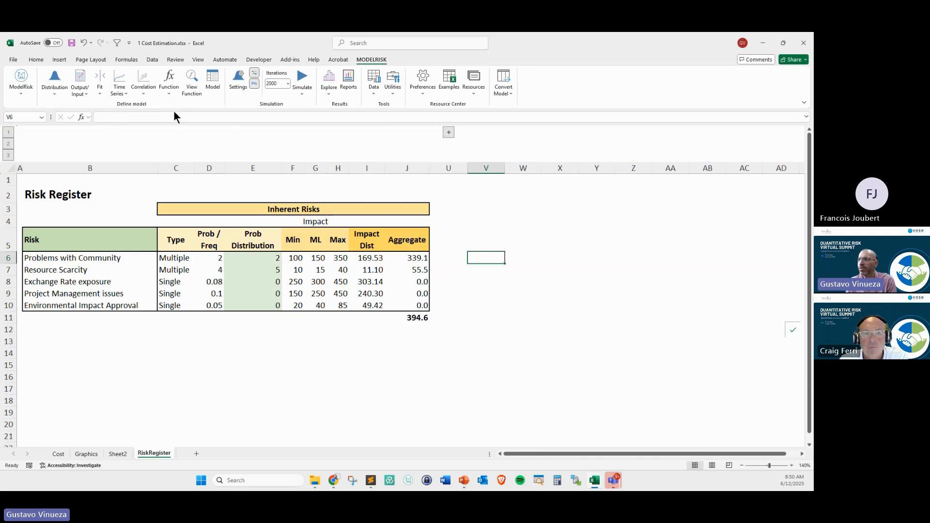
pyautogui.click(417, 257)
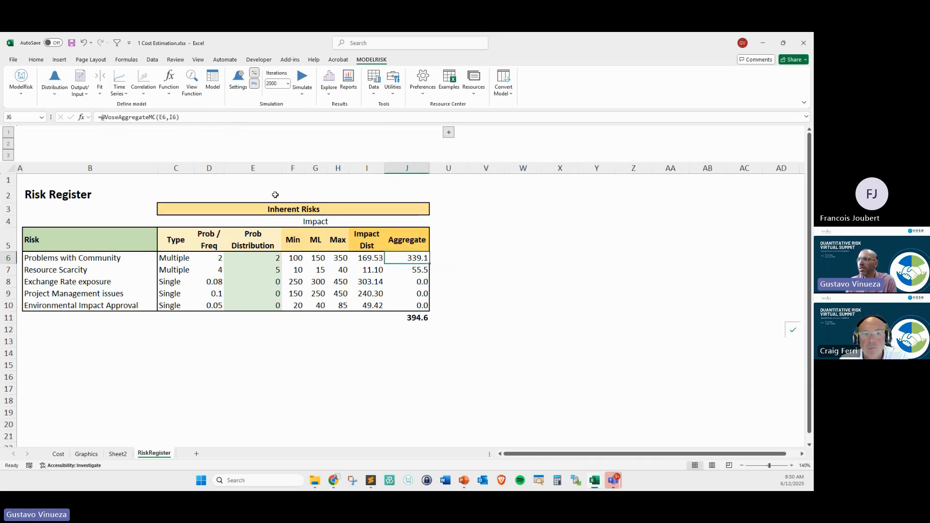
# View the aggregate function of Problems with Community, close the view, and inspect the Total Inherent formula in J11.
pyautogui.click(196, 77)
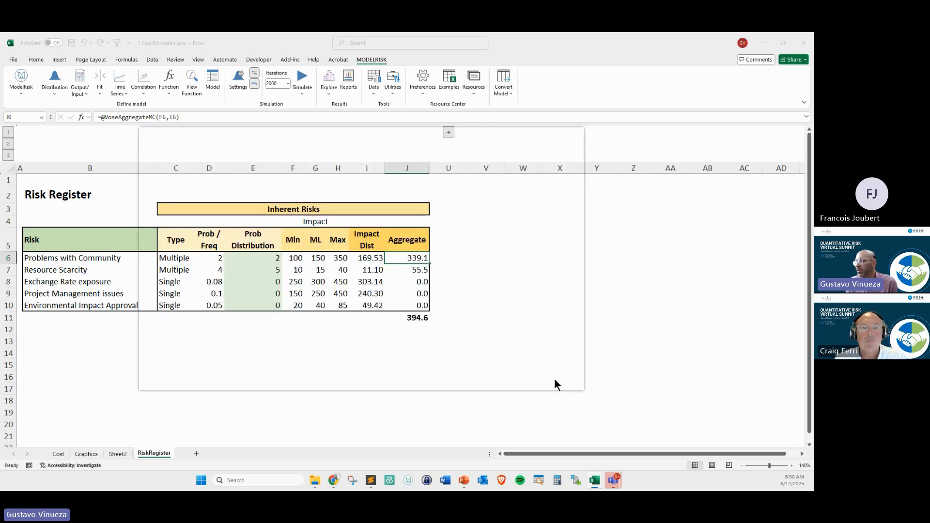
pyautogui.click(557, 380)
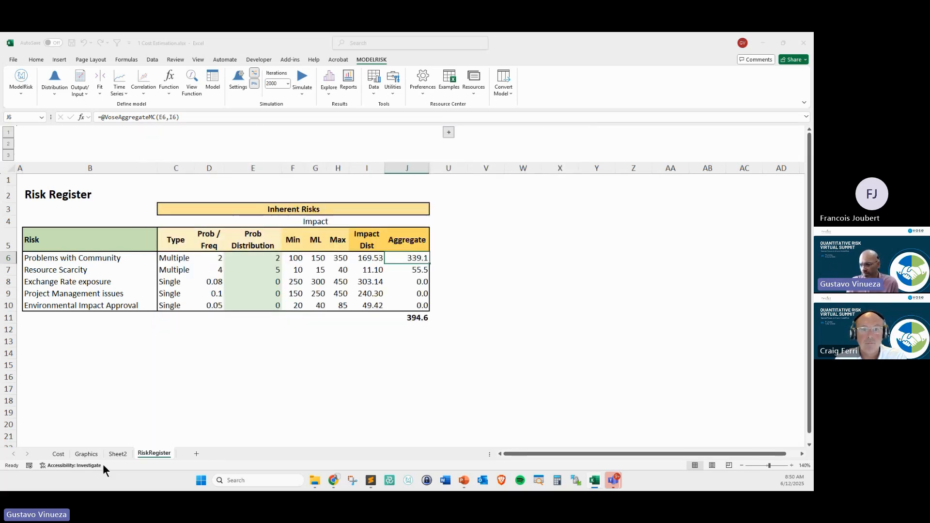
pyautogui.click(410, 319)
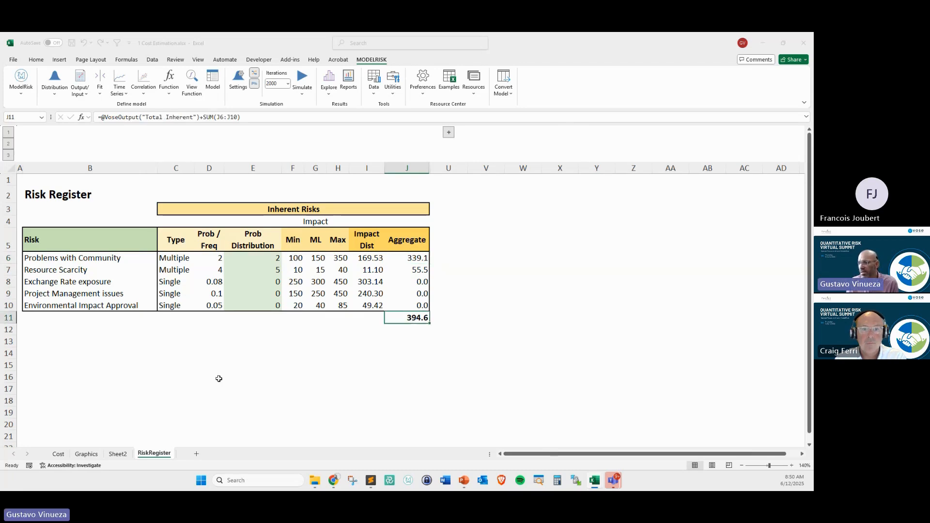
# Insert a row above Total on the Cost sheet and link its Uncertainty cell F13 to the inherent risk total in RiskRegister J11.
pyautogui.click(60, 453)
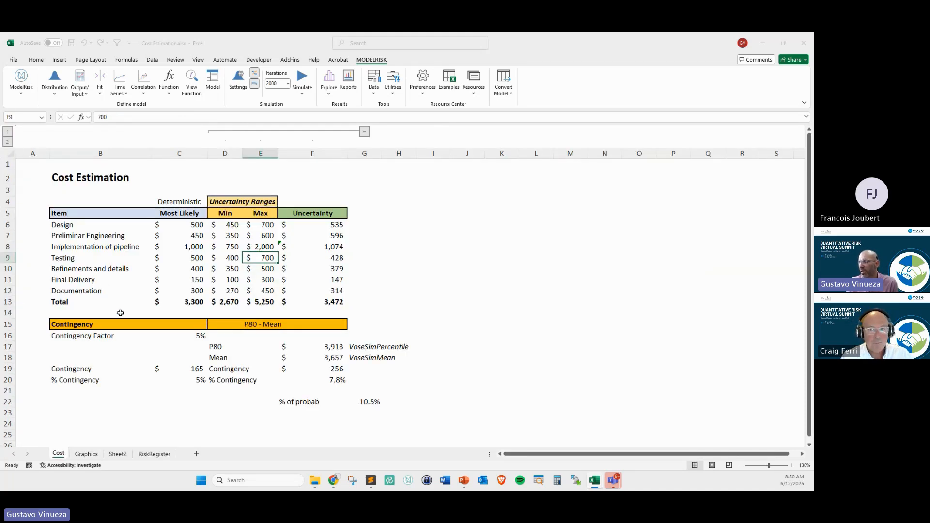
pyautogui.rightClick(9, 301)
pyautogui.click(50, 384)
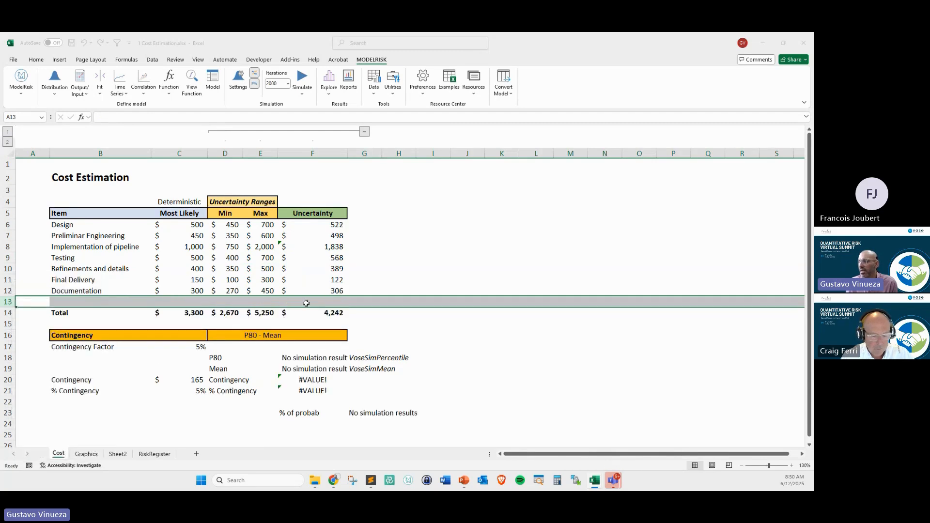
pyautogui.click(309, 301)
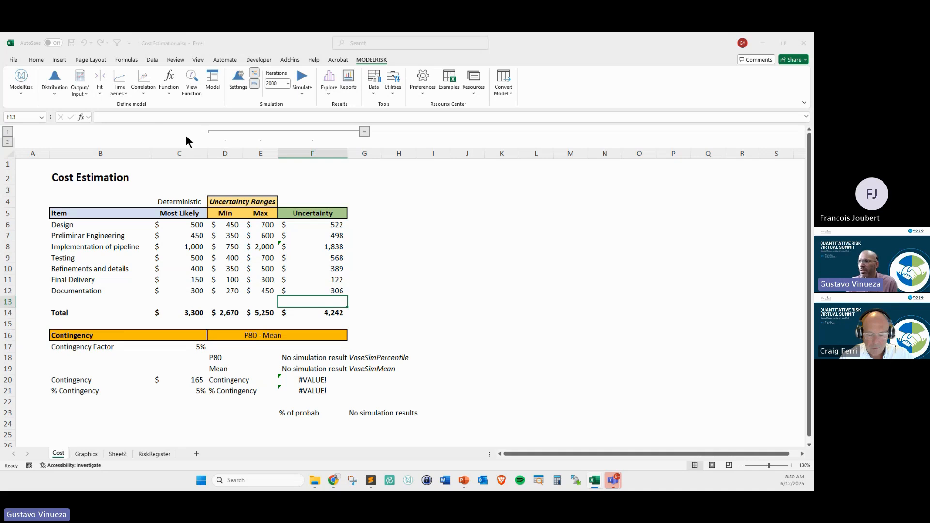
pyautogui.write('+')
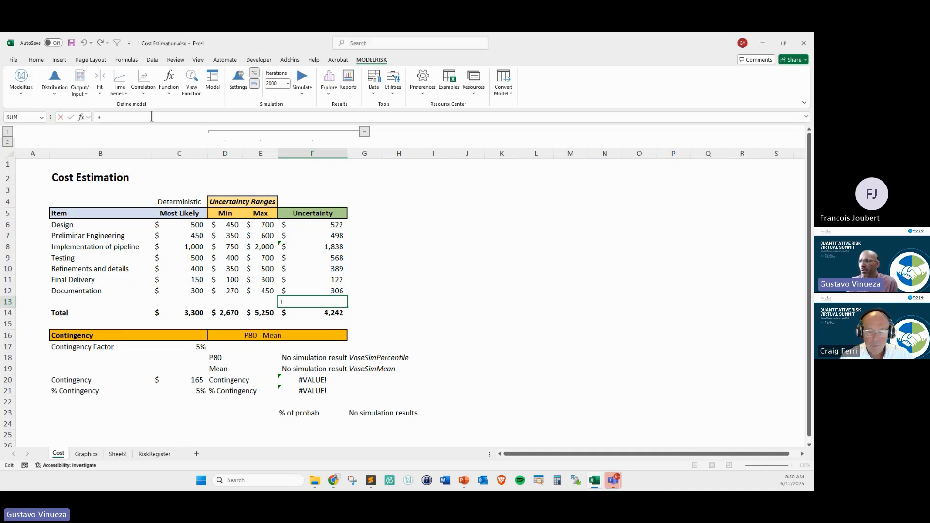
pyautogui.click(154, 453)
pyautogui.click(396, 317)
pyautogui.press('Return')
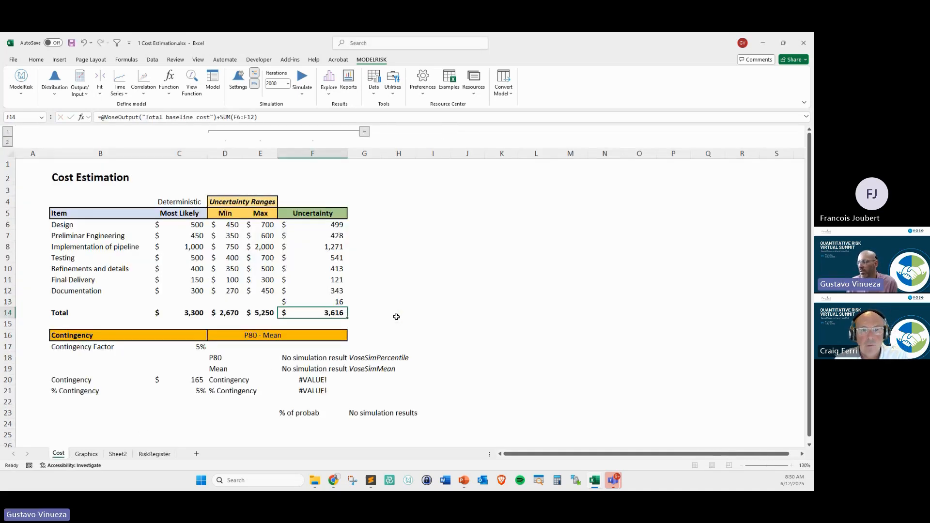
# Extend the SUM range of the Total baseline cost output in F14 to F6:F13.
pyautogui.press('F2')
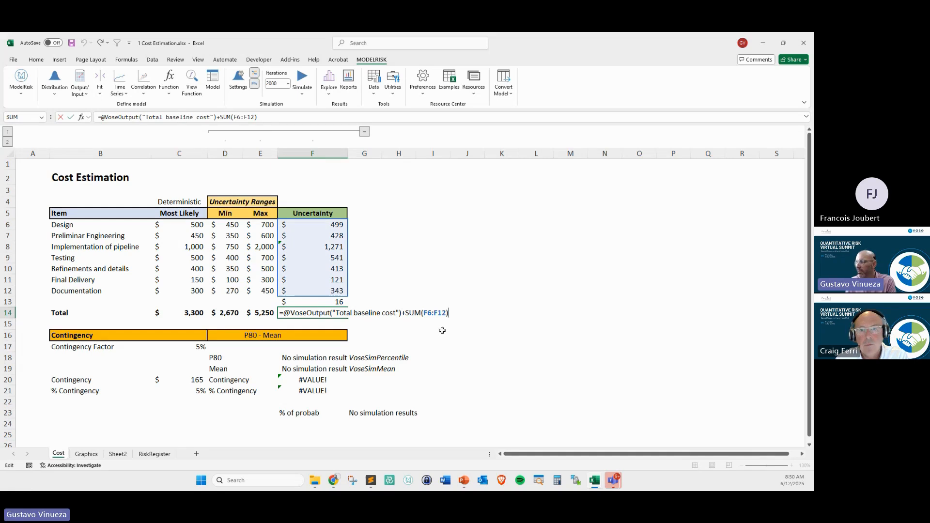
pyautogui.click(442, 313)
pyautogui.press('Return')
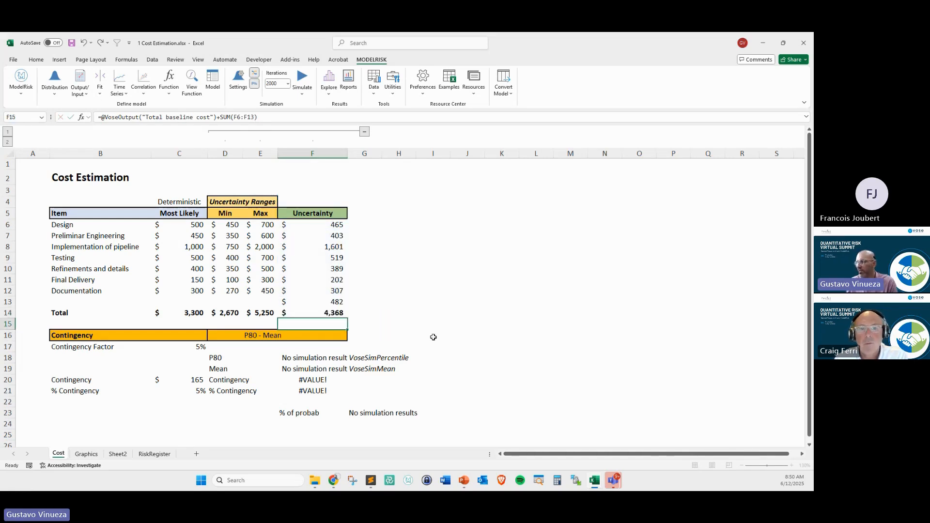
# Run the simulation for the Total baseline cost including the inherent risks and show its Pareto chart.
pyautogui.click(296, 313)
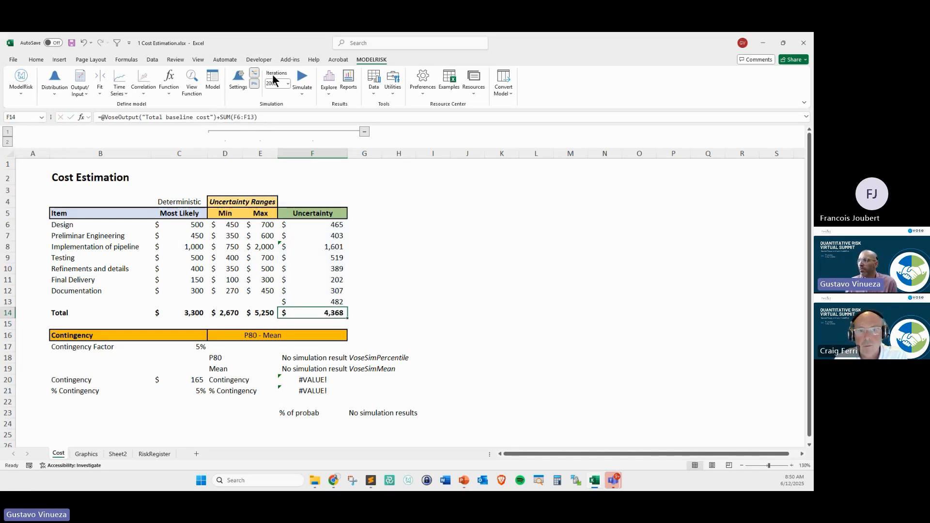
pyautogui.click(302, 78)
pyautogui.click(418, 284)
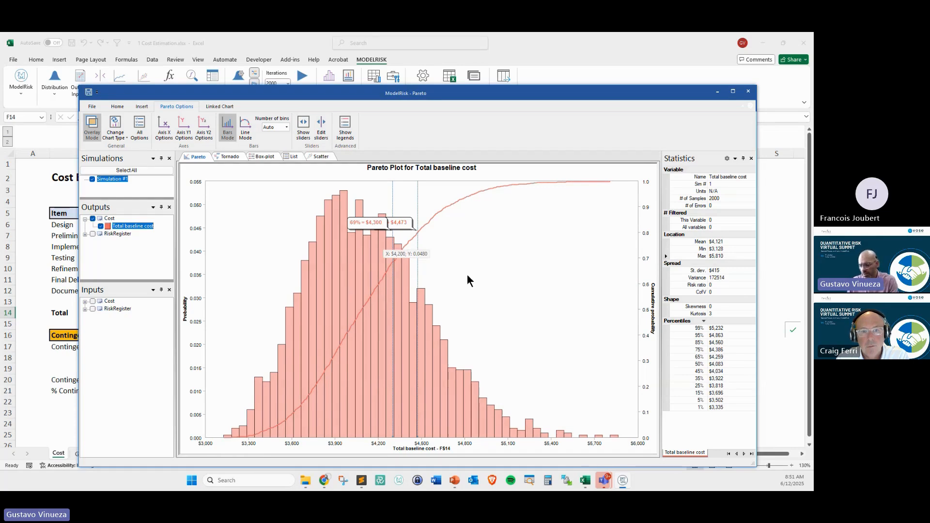
# Draw arrows going both ways from the $4,300 slider on the Pareto chart, and clear them.
pyautogui.moveTo(392, 261)
pyautogui.mouseDown()
pyautogui.moveTo(418, 247)
pyautogui.moveTo(454, 248)
pyautogui.mouseUp()
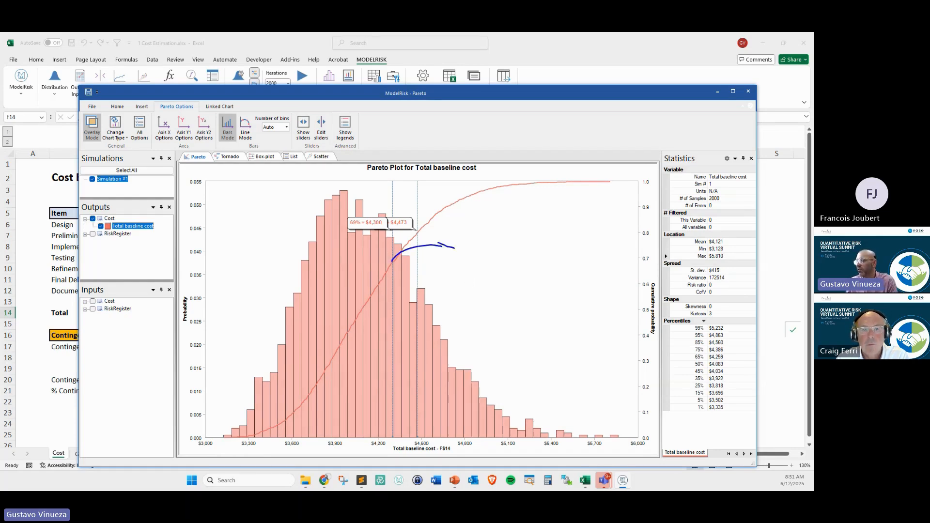
pyautogui.moveTo(393, 262)
pyautogui.mouseDown()
pyautogui.moveTo(387, 247)
pyautogui.moveTo(368, 244)
pyautogui.moveTo(381, 235)
pyautogui.mouseUp()
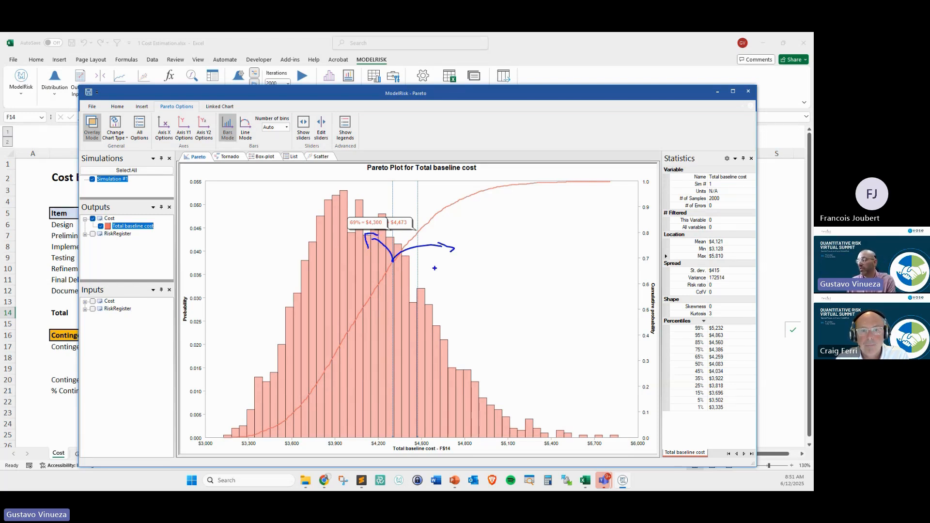
pyautogui.press('Escape')
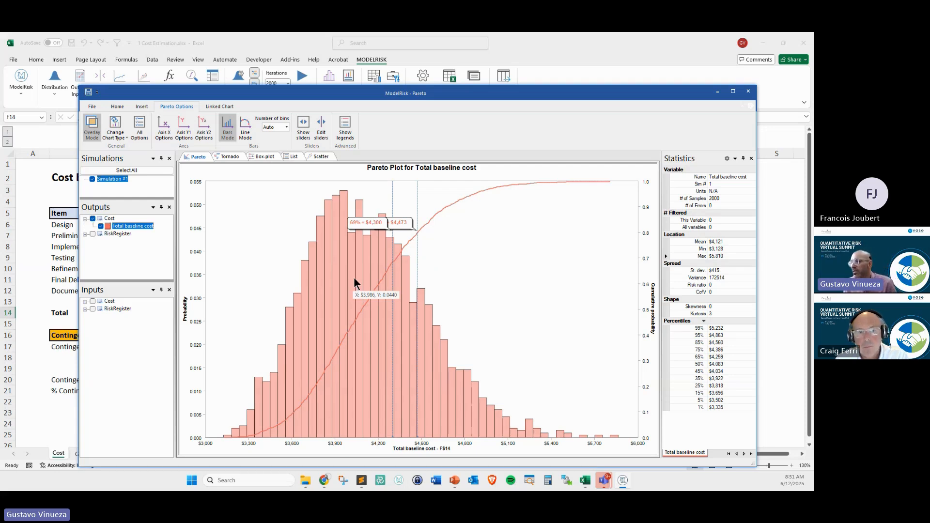
# Show the tornado plot for the Total baseline cost output and expand the RiskRegister outputs.
pyautogui.click(227, 156)
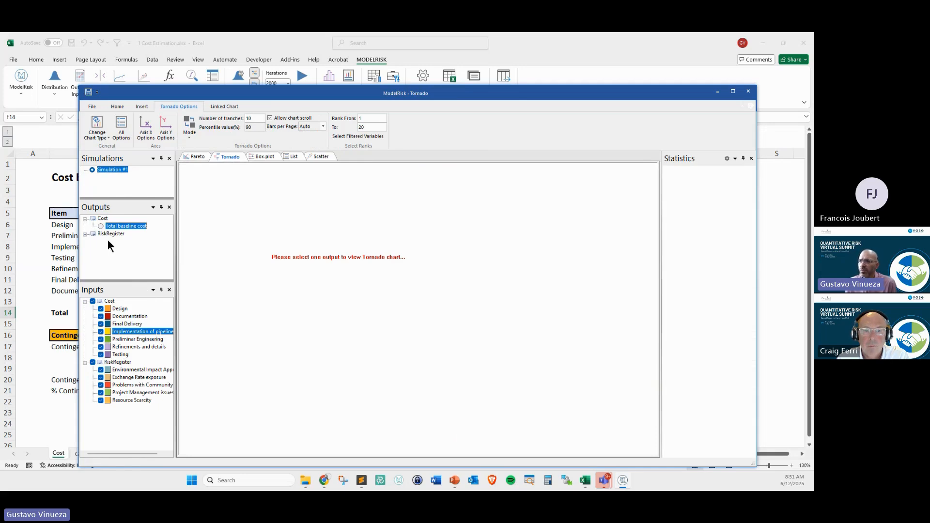
pyautogui.click(85, 234)
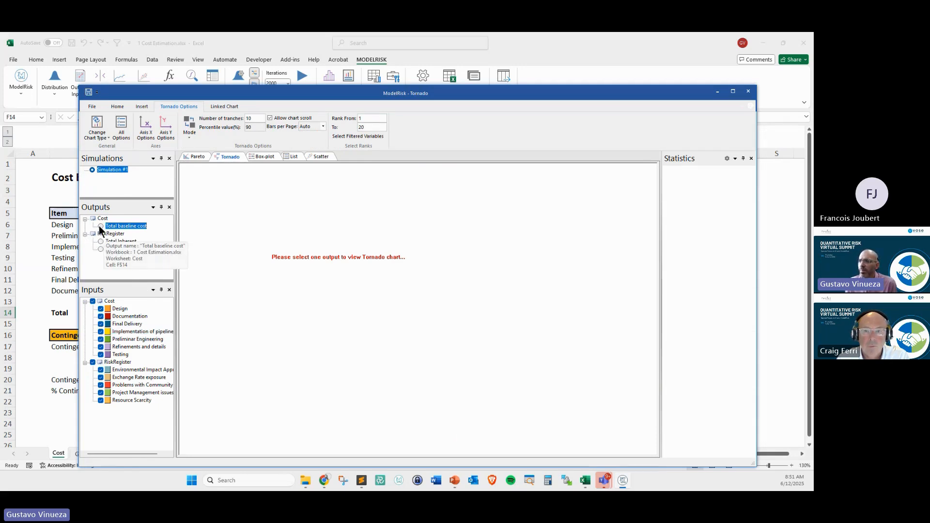
pyautogui.click(101, 226)
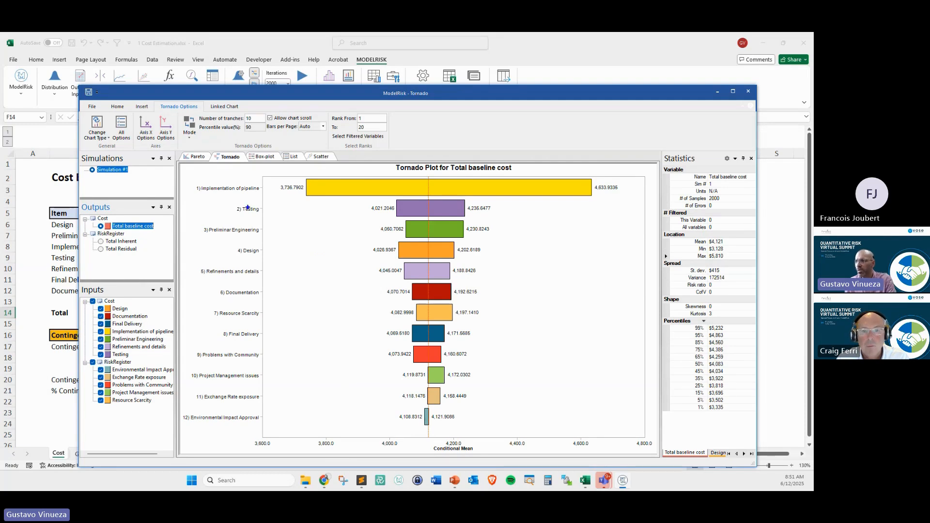
# Tick Implementation of pipeline and box the bars from Resource Scarcity to Exchange Rate exposure on the tornado plot with the pen.
pyautogui.moveTo(224, 196); pyautogui.dragTo(236, 188)
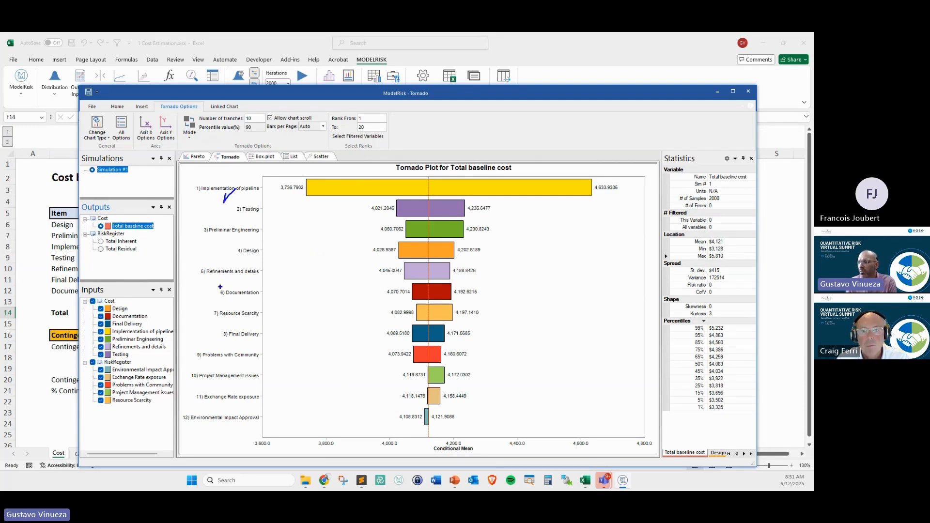
pyautogui.moveTo(204, 300)
pyautogui.mouseDown()
pyautogui.moveTo(412, 342)
pyautogui.moveTo(543, 354)
pyautogui.moveTo(545, 342)
pyautogui.mouseUp()
pyautogui.moveTo(177, 352)
pyautogui.mouseDown()
pyautogui.moveTo(383, 398)
pyautogui.moveTo(560, 406)
pyautogui.mouseUp()
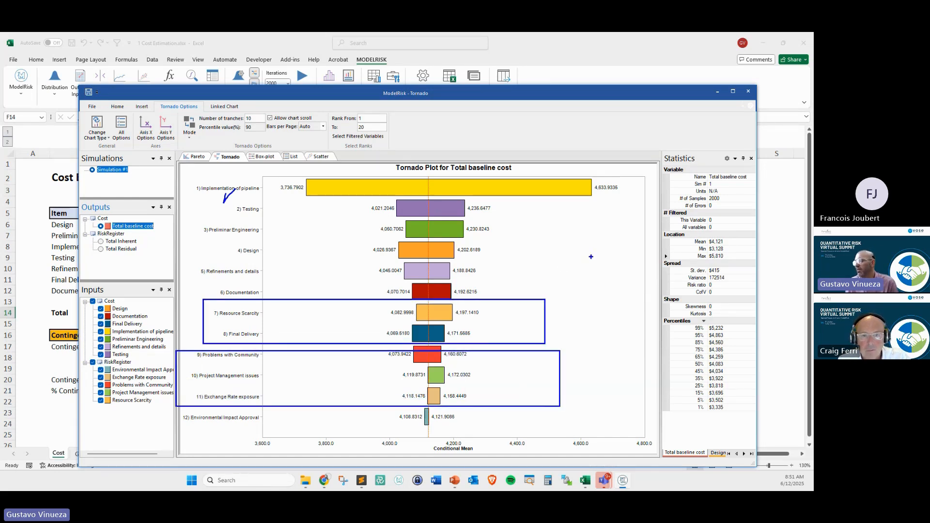
# Draw a pen arrow to the box around Resource Scarcity and Final Delivery, and clear all pen marks.
pyautogui.moveTo(591, 256)
pyautogui.mouseDown()
pyautogui.moveTo(537, 295)
pyautogui.moveTo(543, 286)
pyautogui.mouseUp()
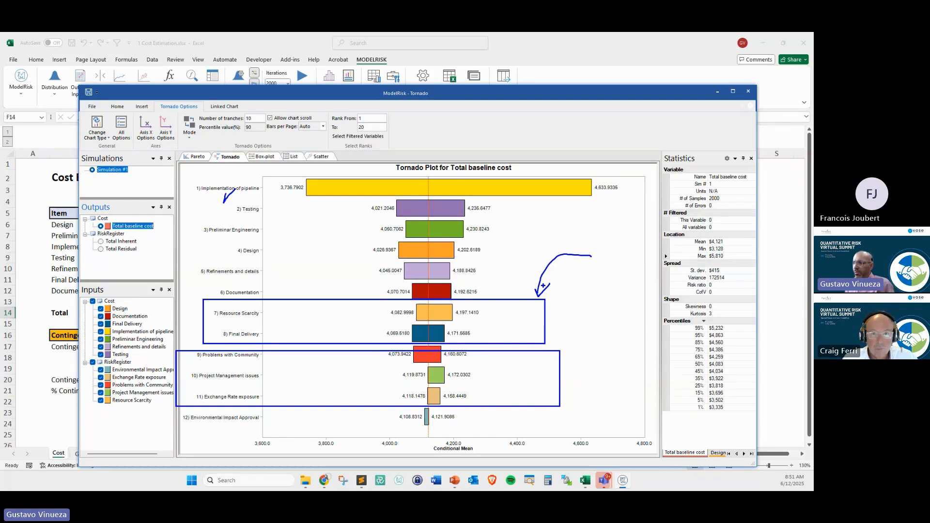
pyautogui.press('Escape')
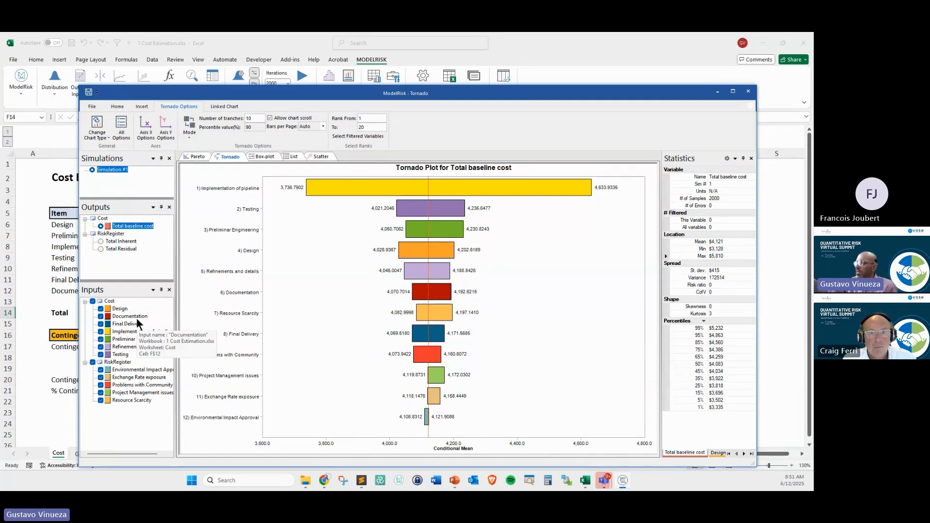
# Switch the tornado plot to Proportional Contribution to Spread and exclude the Cost inputs so only the RiskRegister inputs are plotted.
pyautogui.click(93, 301)
pyautogui.click(93, 300)
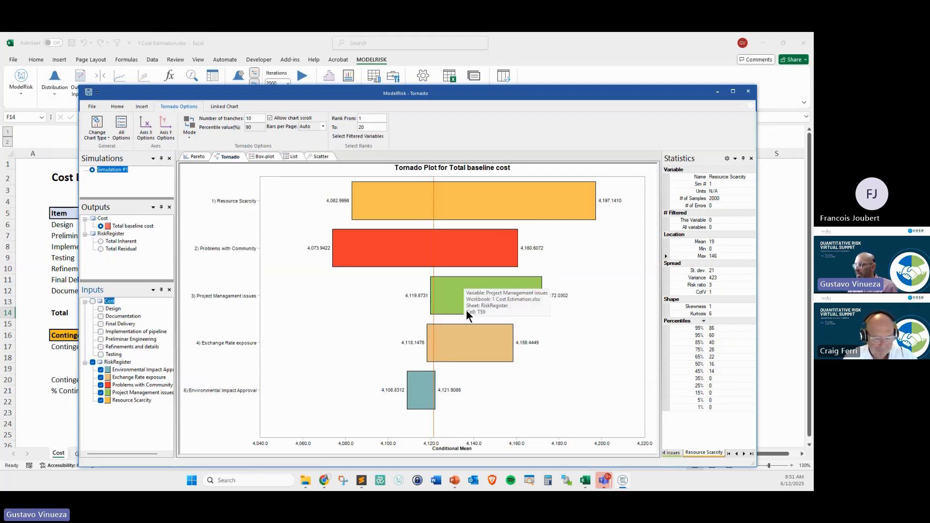
pyautogui.click(189, 133)
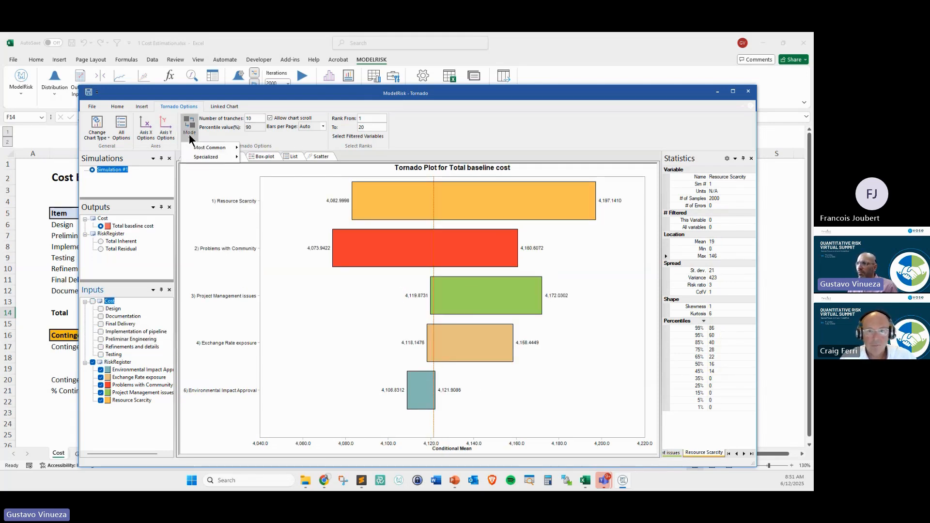
pyautogui.moveTo(219, 155)
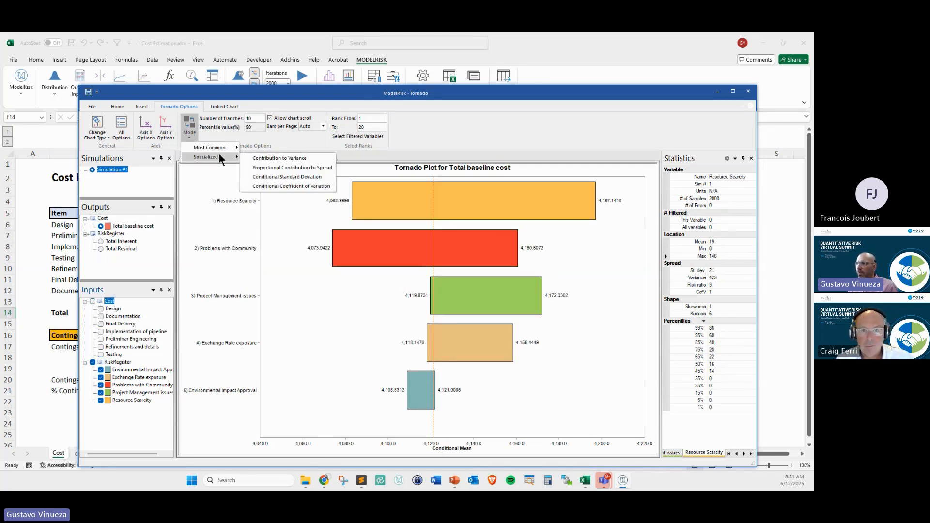
pyautogui.click(273, 169)
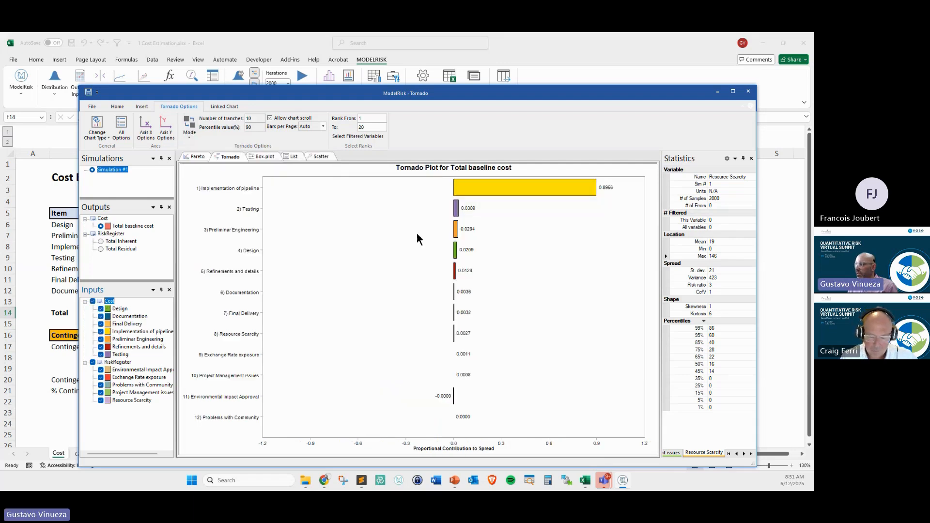
pyautogui.click(91, 301)
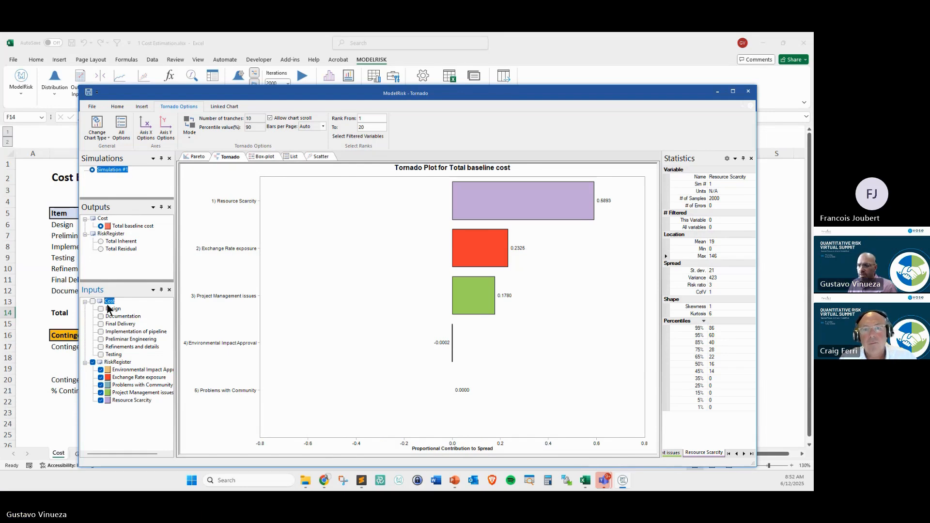
# Box the Inputs, Outputs and Statistics areas with the pen, and clear the marks.
pyautogui.moveTo(81, 285); pyautogui.dragTo(179, 412)
pyautogui.moveTo(87, 202)
pyautogui.mouseDown()
pyautogui.moveTo(101, 223)
pyautogui.moveTo(167, 265)
pyautogui.mouseUp()
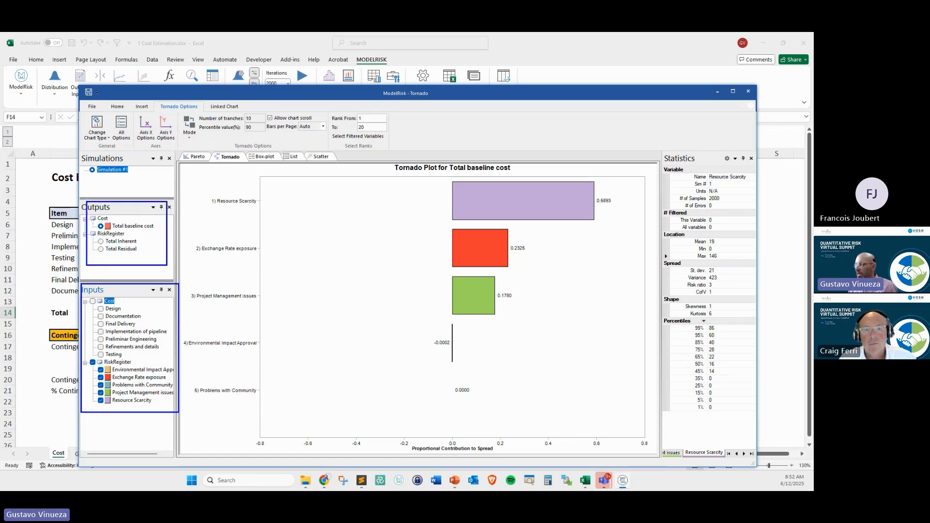
pyautogui.moveTo(658, 163); pyautogui.dragTo(747, 401)
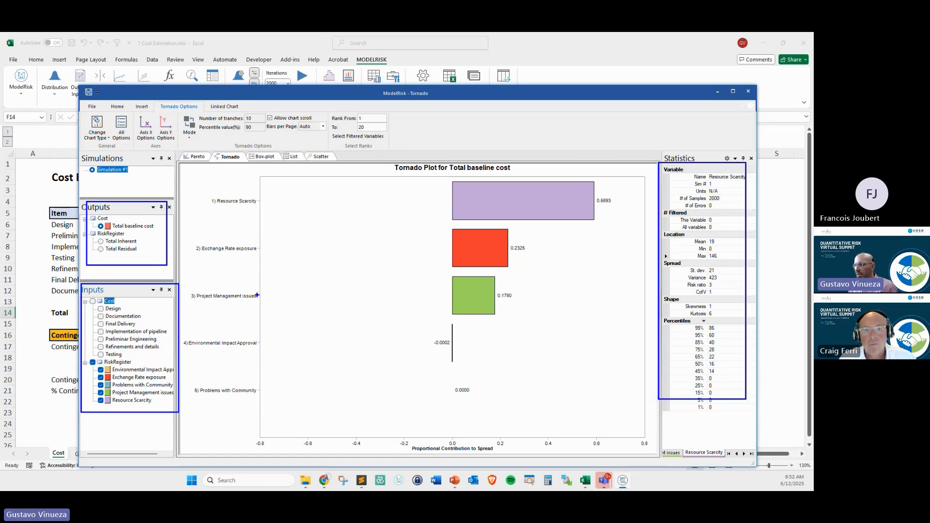
pyautogui.press('Escape')
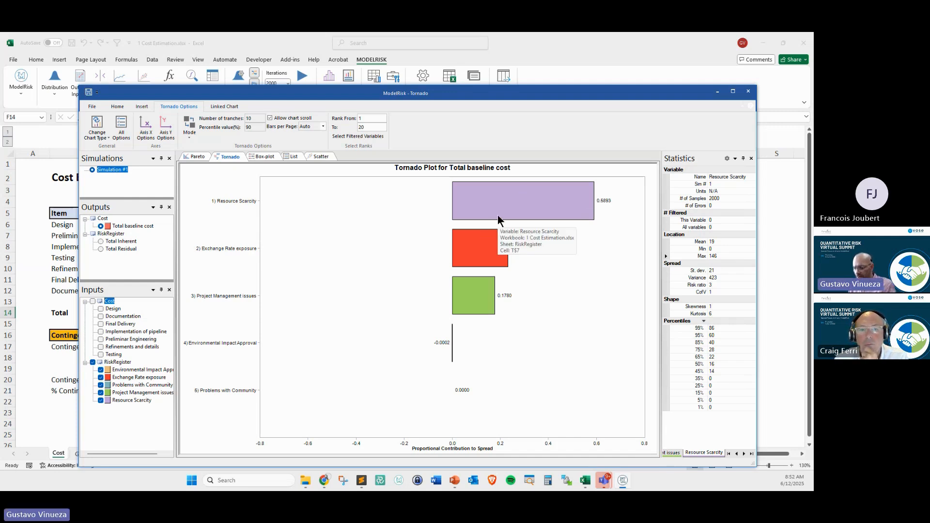
# Mark Resource Scarcity and Exchange Rate exposure, connect their bars with a two-way pen arrow, and clear the marks.
pyautogui.moveTo(219, 193)
pyautogui.mouseDown()
pyautogui.moveTo(200, 208)
pyautogui.moveTo(283, 203)
pyautogui.mouseUp()
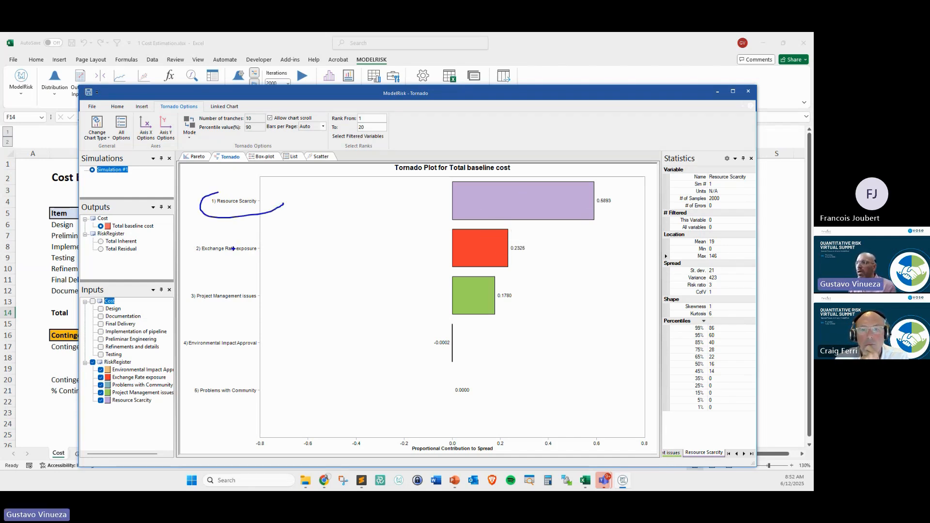
pyautogui.moveTo(211, 242); pyautogui.dragTo(271, 255)
pyautogui.moveTo(490, 248); pyautogui.dragTo(553, 198)
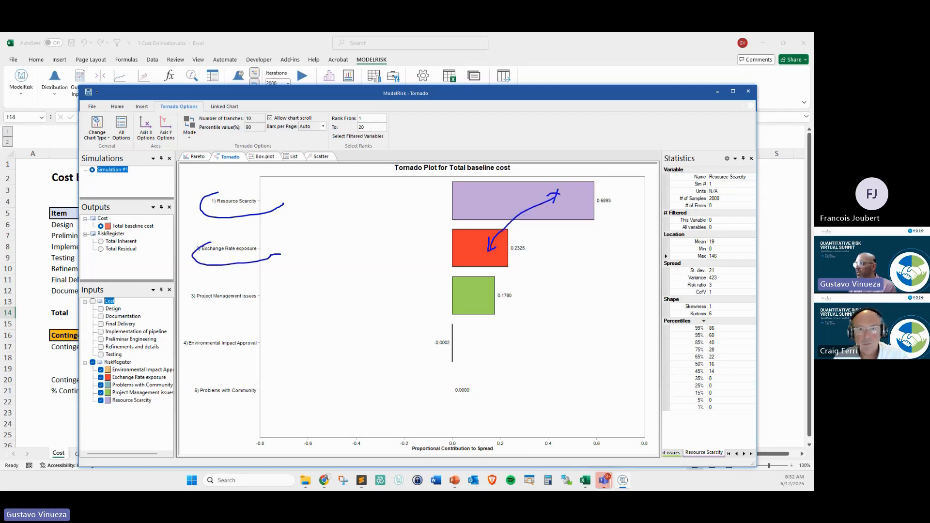
pyautogui.press('Escape')
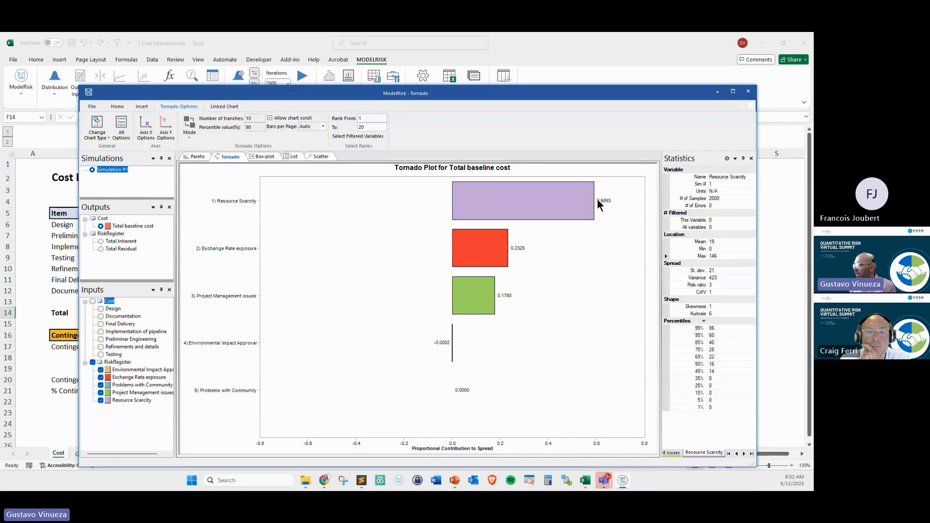
# Close the simulation results and start a multivariate copula for the uncertainty cells F6:F12.
pyautogui.click(749, 92)
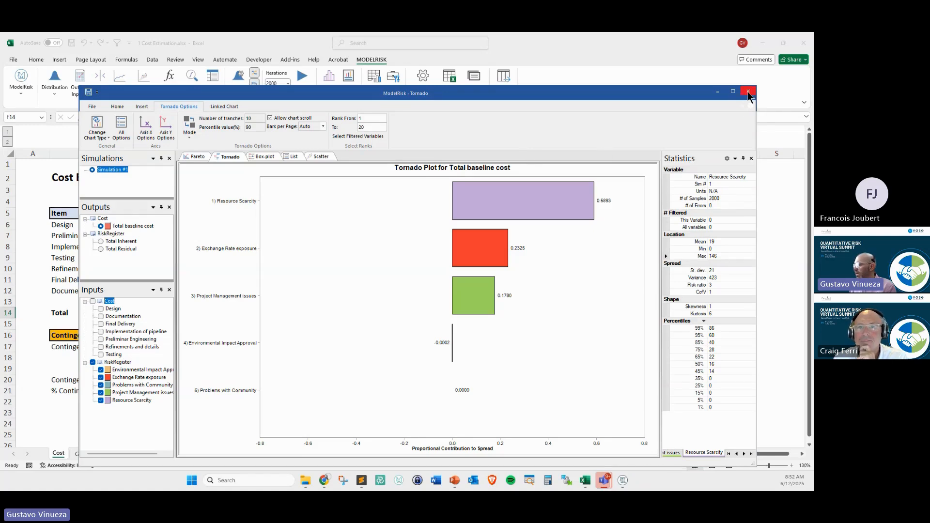
pyautogui.click(748, 92)
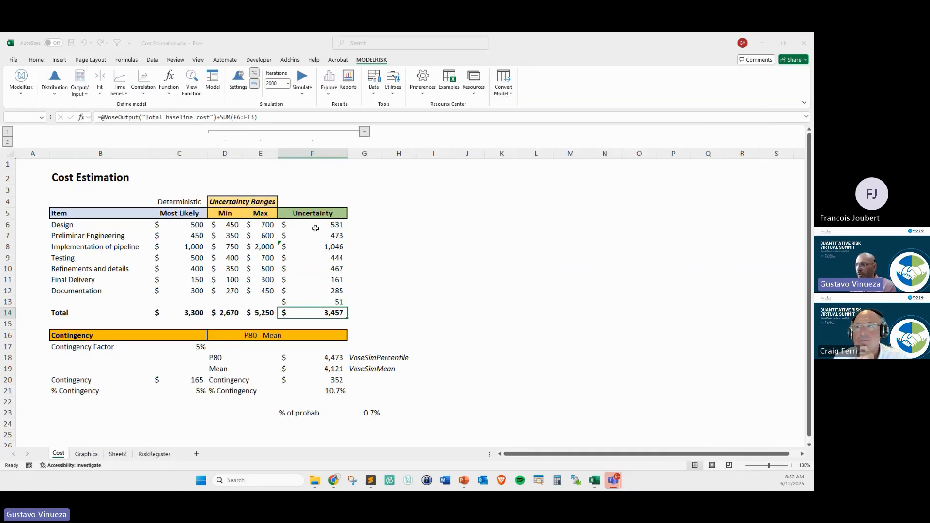
pyautogui.moveTo(316, 228); pyautogui.dragTo(322, 294)
pyautogui.click(435, 266)
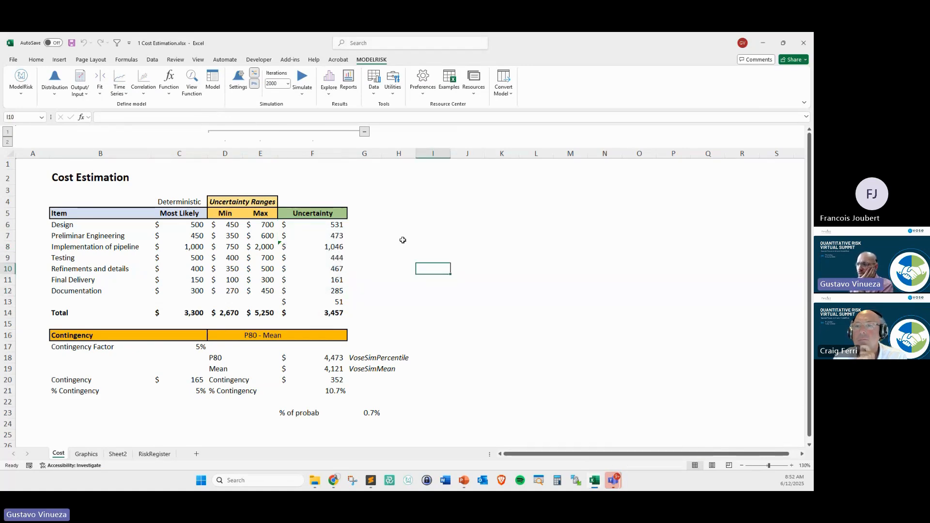
pyautogui.moveTo(315, 227); pyautogui.dragTo(315, 289)
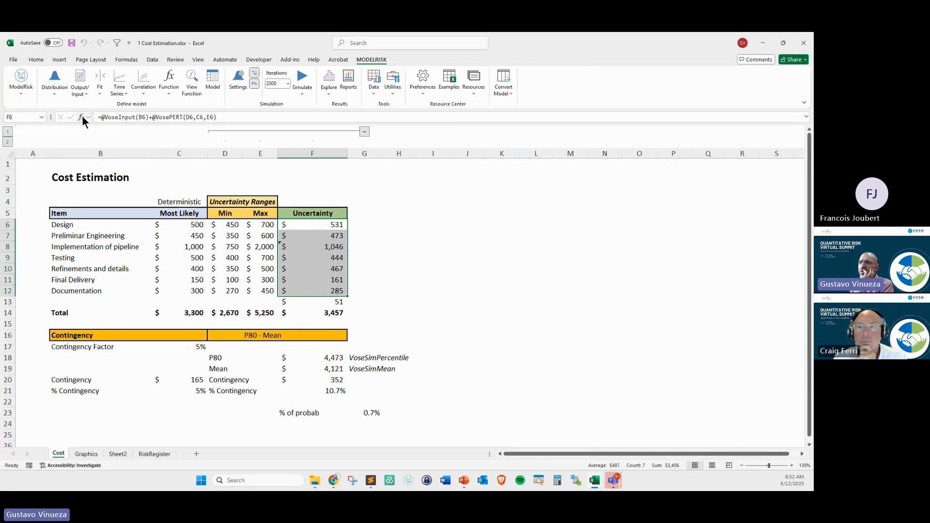
pyautogui.click(143, 92)
pyautogui.click(159, 107)
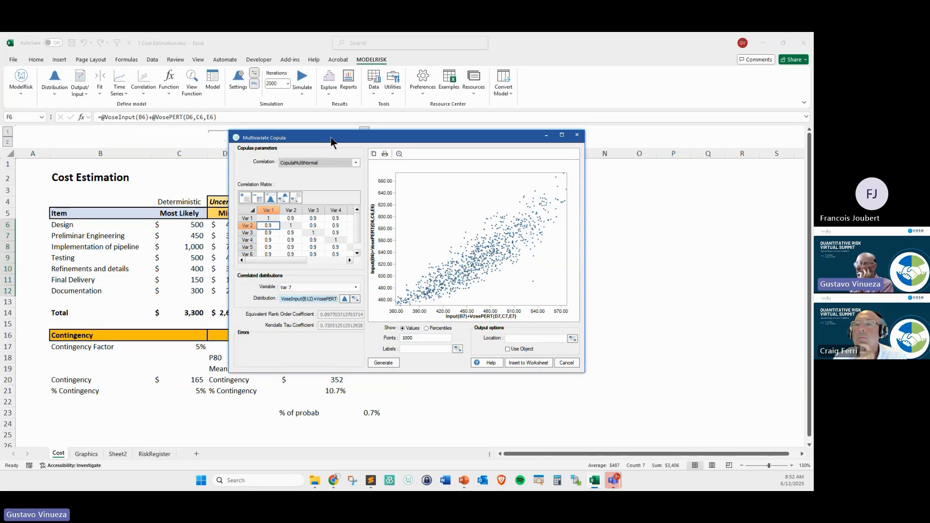
pyautogui.moveTo(331, 140); pyautogui.dragTo(505, 149)
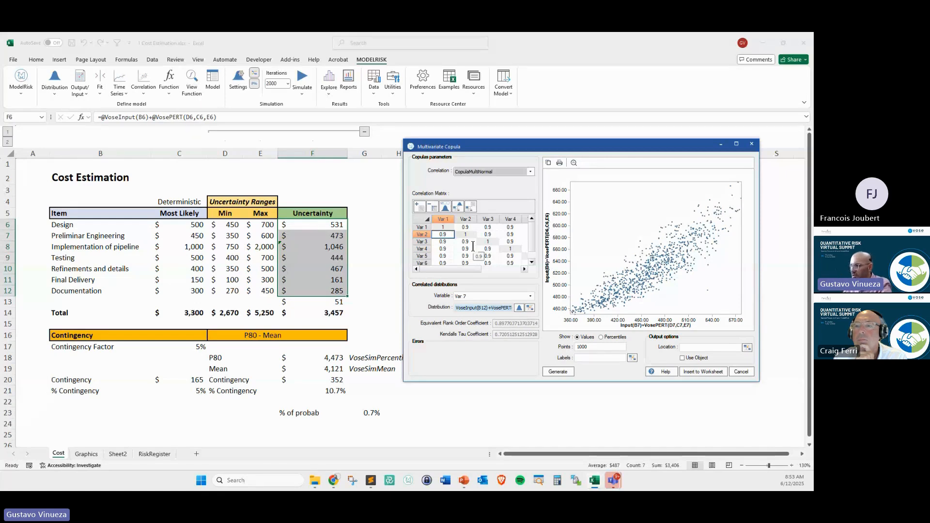
# Label the copula's correlation matrix variables with the item names in B6:B12.
pyautogui.click(632, 358)
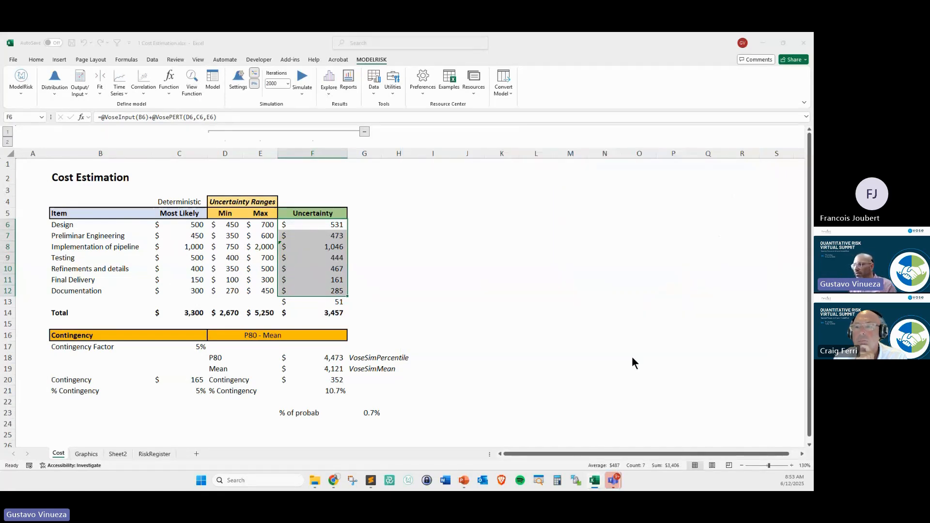
pyautogui.moveTo(97, 225); pyautogui.dragTo(102, 290)
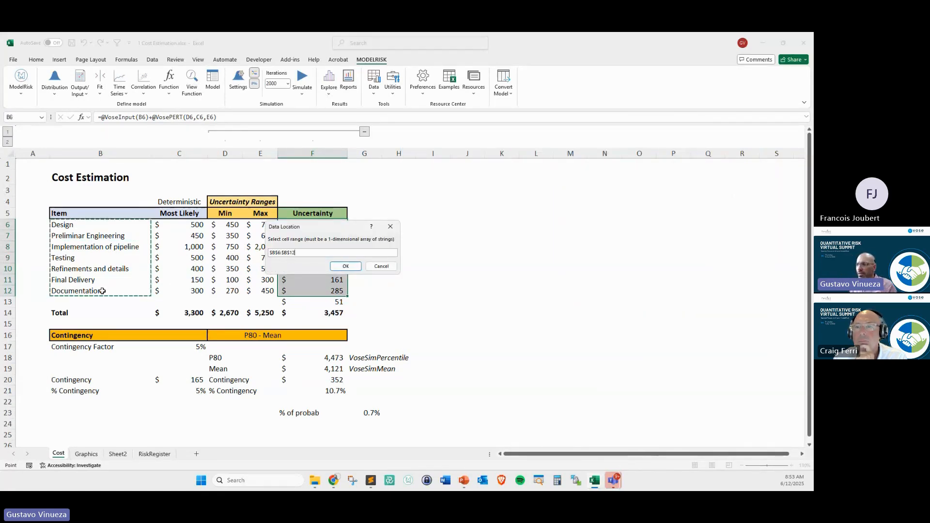
pyautogui.click(353, 267)
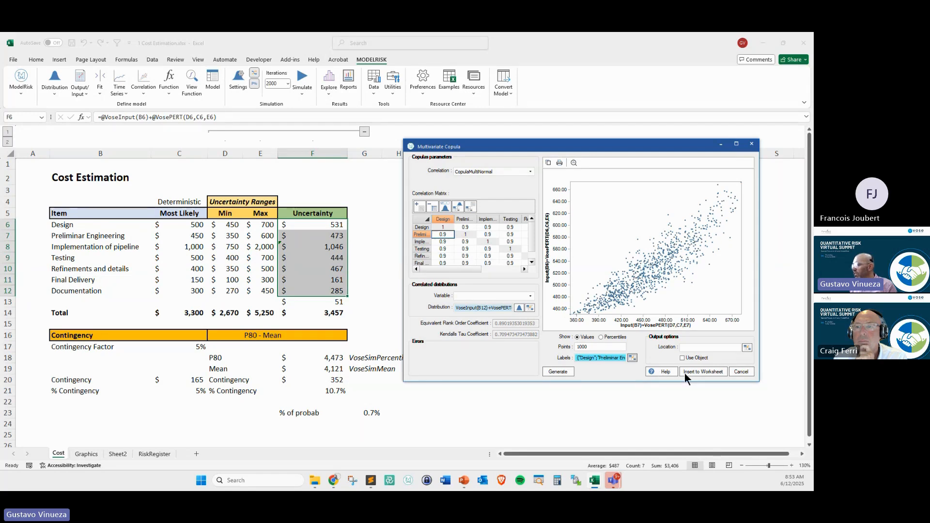
# Insert the multinormal copula into H6:H12, trying N5:S11 as the output range for its matrix.
pyautogui.click(704, 372)
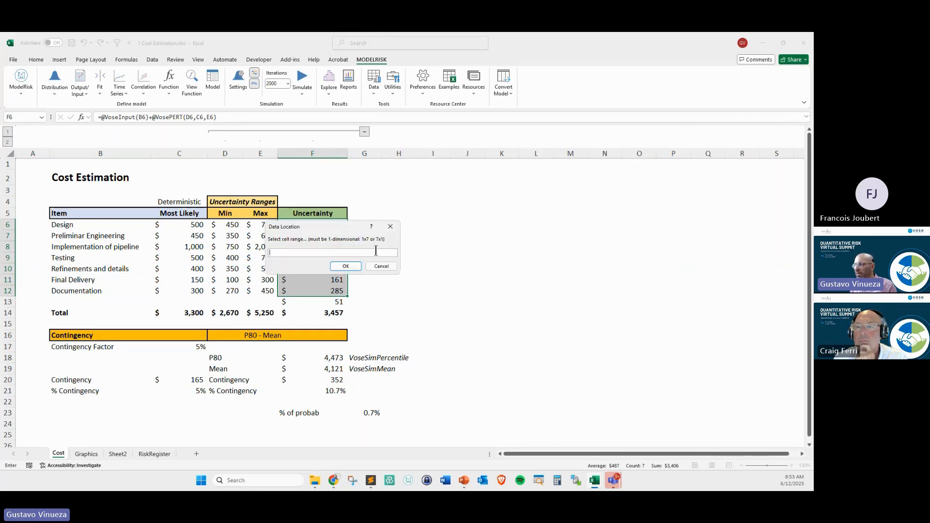
pyautogui.moveTo(392, 225); pyautogui.dragTo(412, 293)
pyautogui.click(513, 201)
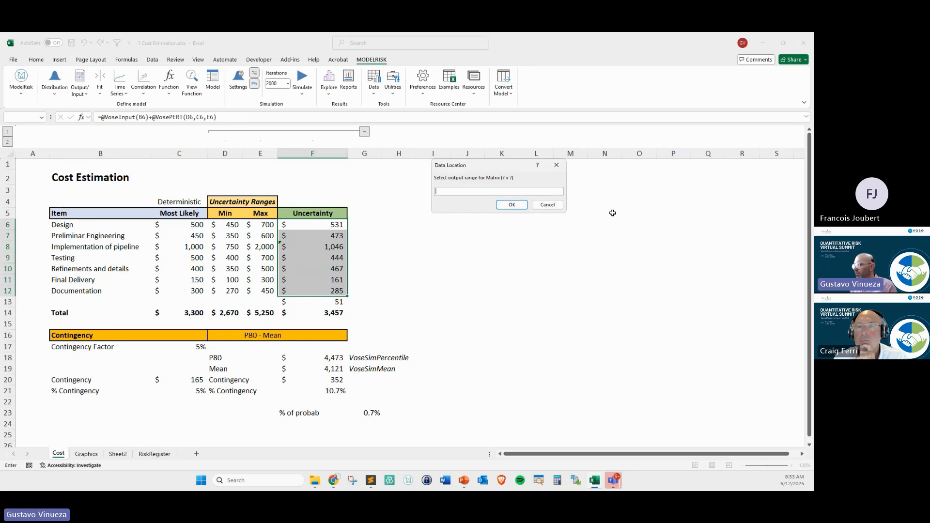
pyautogui.moveTo(612, 215); pyautogui.dragTo(791, 284)
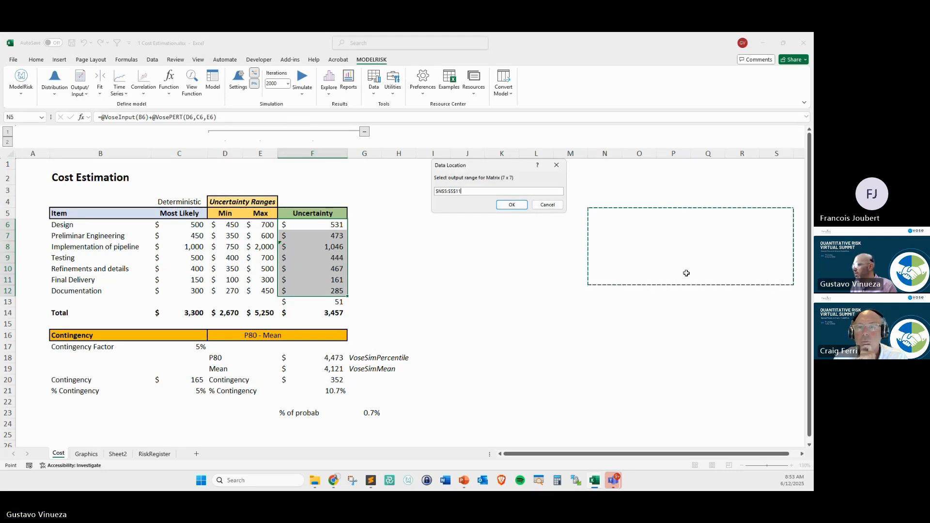
pyautogui.click(511, 205)
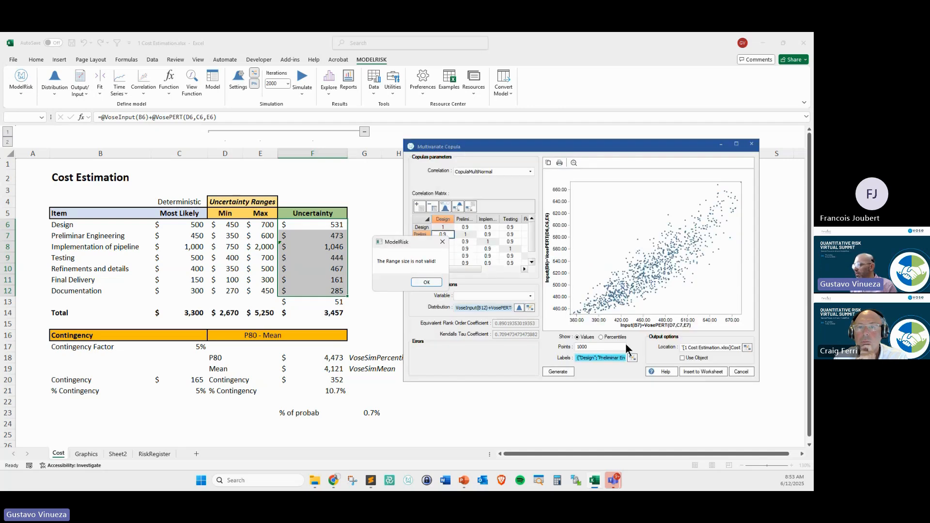
pyautogui.click(426, 282)
pyautogui.click(702, 371)
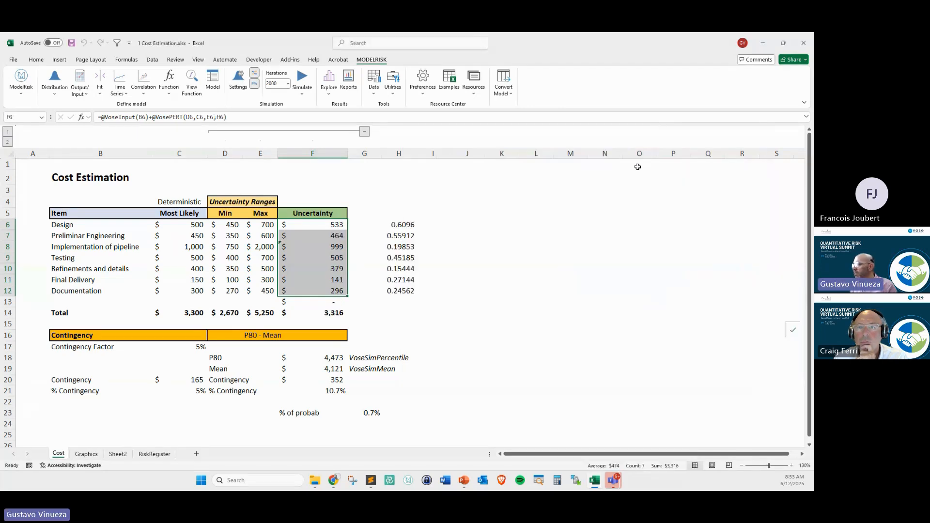
# Inspect the copula formula and values in H6:H12.
pyautogui.click(407, 224)
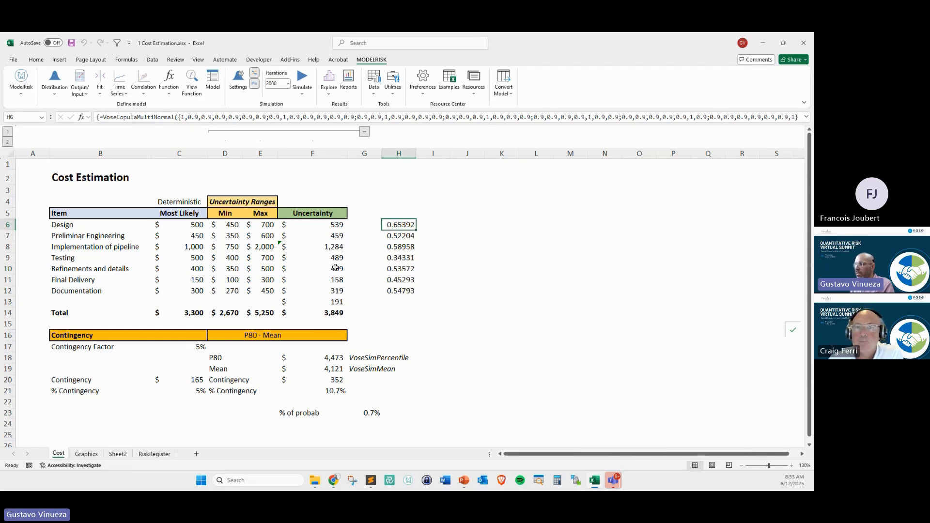
pyautogui.moveTo(391, 224); pyautogui.dragTo(386, 292)
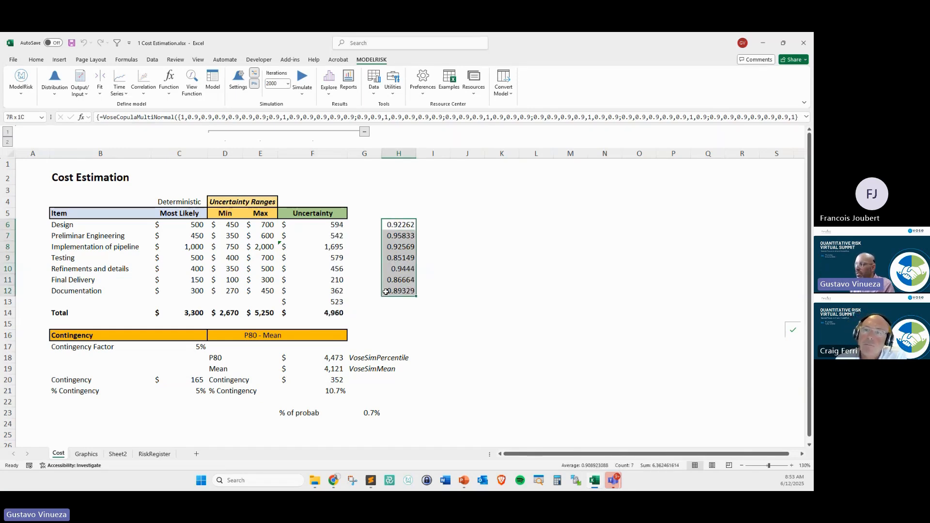
pyautogui.click(464, 262)
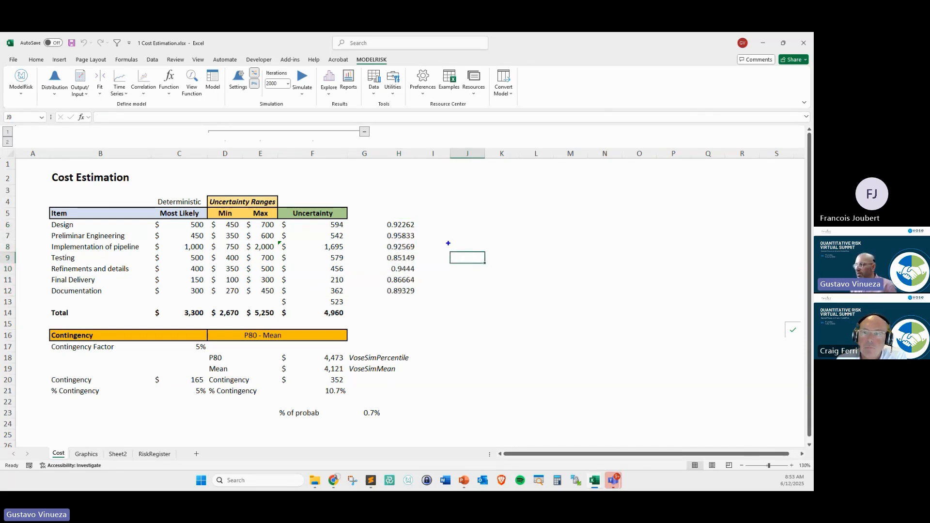
# Sketch two bell curves beside the table, circle the Design copula value and mark the curves' upper tails, and clear the marks.
pyautogui.moveTo(445, 243)
pyautogui.mouseDown()
pyautogui.moveTo(493, 199)
pyautogui.moveTo(555, 247)
pyautogui.moveTo(569, 245)
pyautogui.moveTo(617, 198)
pyautogui.moveTo(642, 191)
pyautogui.moveTo(690, 239)
pyautogui.mouseUp()
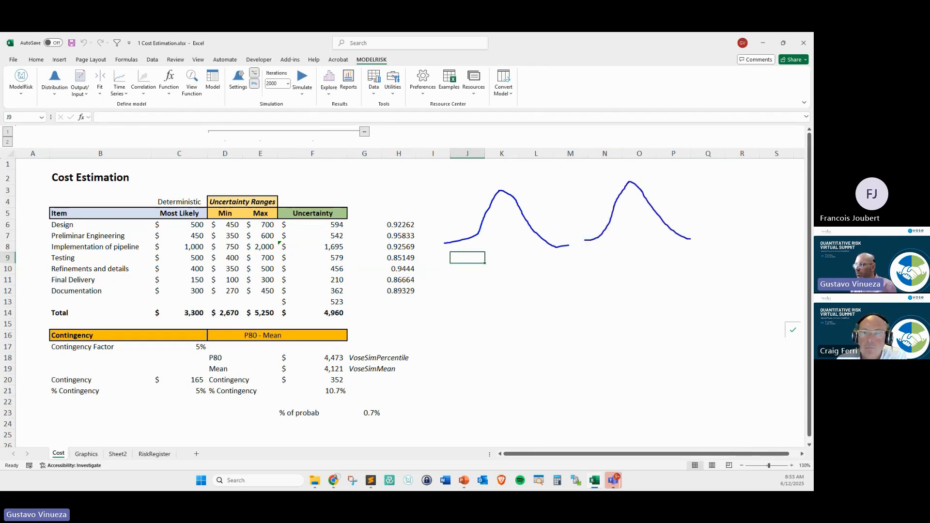
pyautogui.moveTo(393, 219)
pyautogui.mouseDown()
pyautogui.moveTo(414, 232)
pyautogui.moveTo(387, 214)
pyautogui.mouseUp()
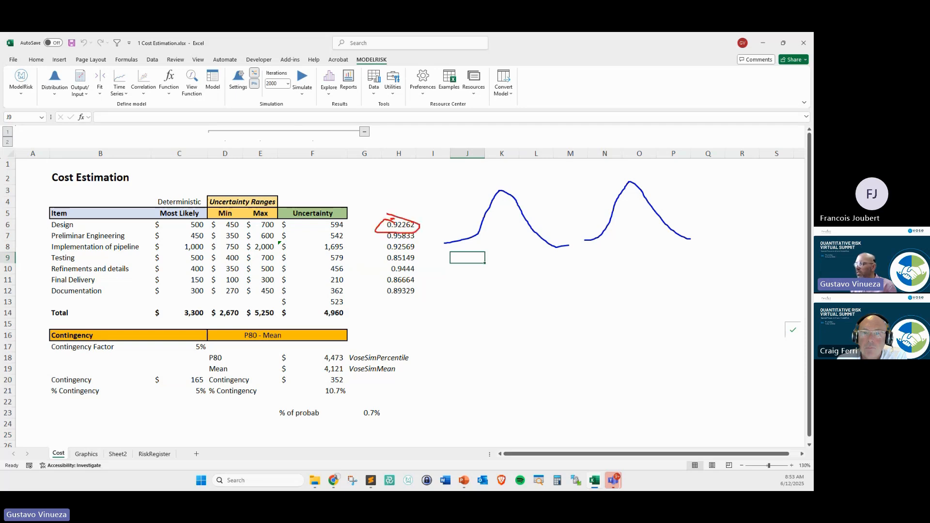
pyautogui.moveTo(532, 239)
pyautogui.mouseDown()
pyautogui.moveTo(528, 248)
pyautogui.moveTo(542, 255)
pyautogui.mouseUp()
pyautogui.moveTo(684, 235); pyautogui.dragTo(675, 248)
pyautogui.press('Escape')
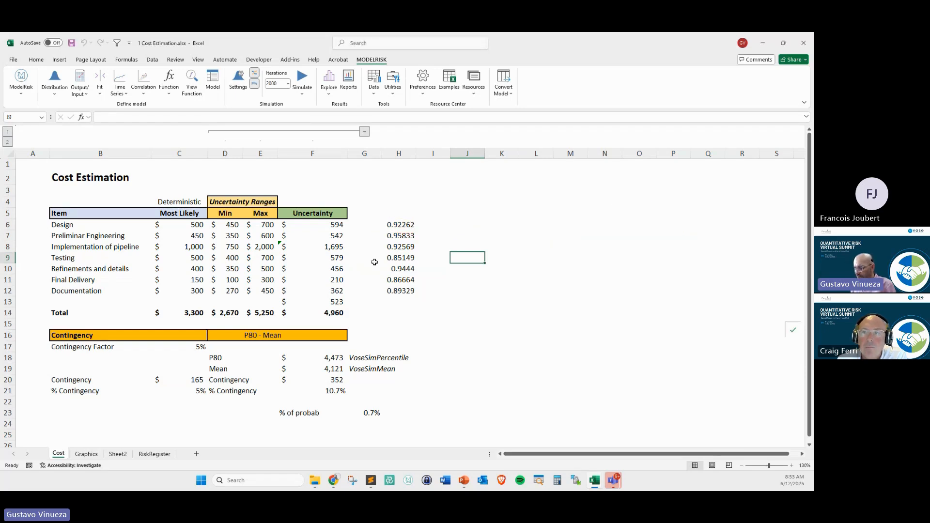
# Recalculate the sheet repeatedly to compare how the copula values in H6:H12 move together.
pyautogui.moveTo(398, 224); pyautogui.dragTo(403, 289)
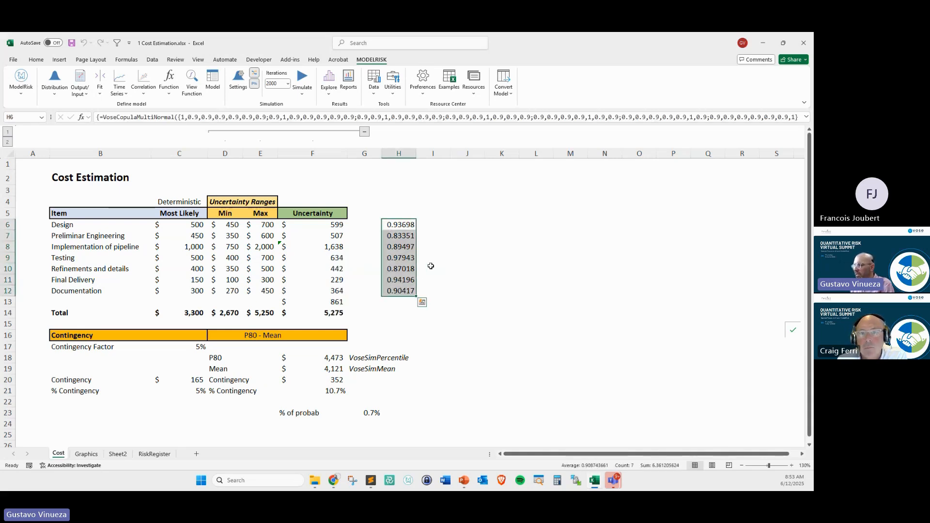
pyautogui.press('F9')
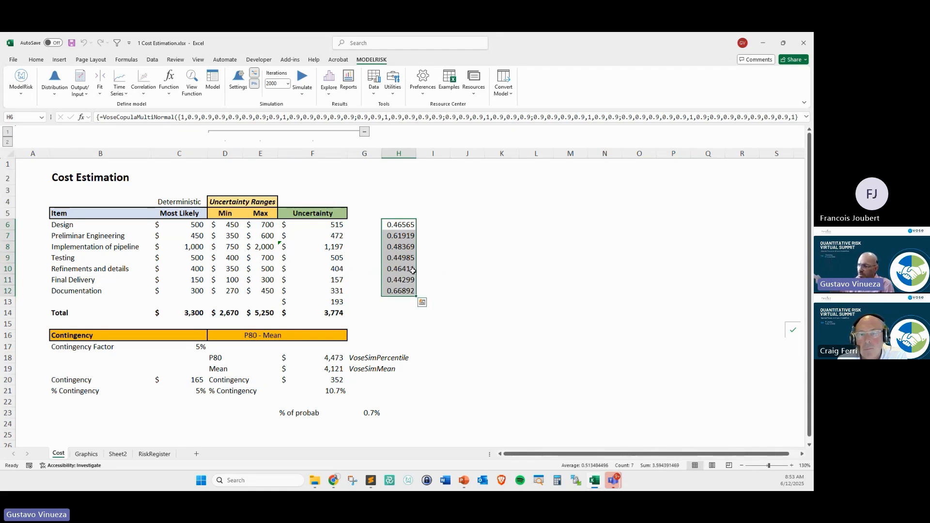
pyautogui.press('F9')
pyautogui.moveTo(399, 225); pyautogui.dragTo(400, 292)
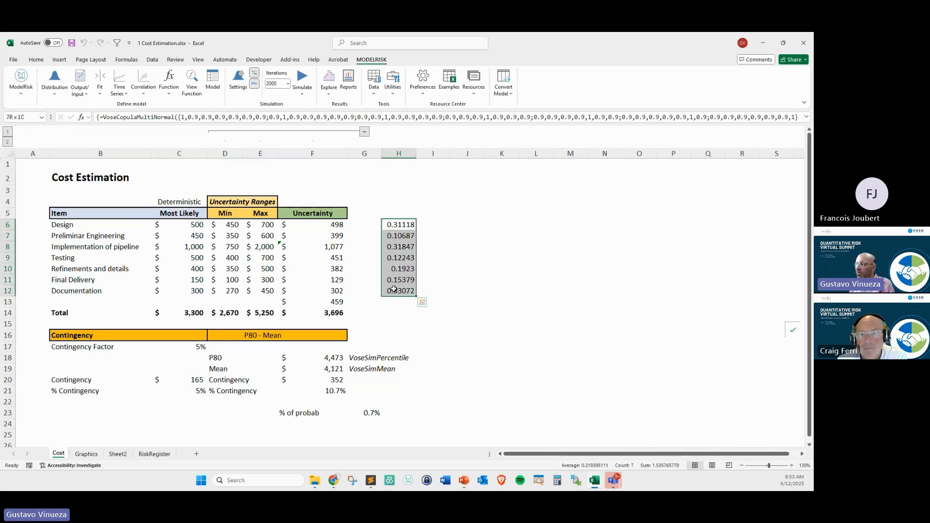
pyautogui.press('F9')
pyautogui.click(395, 226)
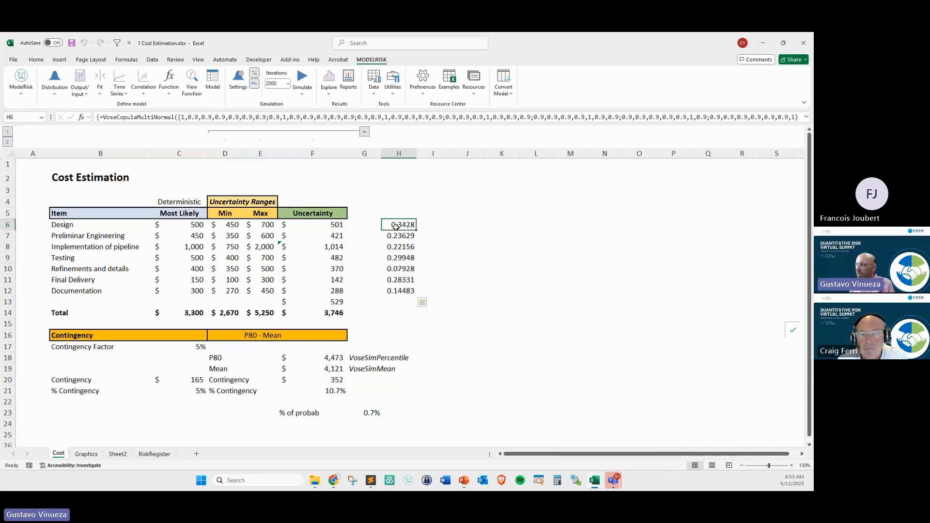
pyautogui.moveTo(396, 226); pyautogui.dragTo(399, 301)
pyautogui.press('F9')
pyautogui.press('F9')
pyautogui.press('F9')
pyautogui.press('F9')
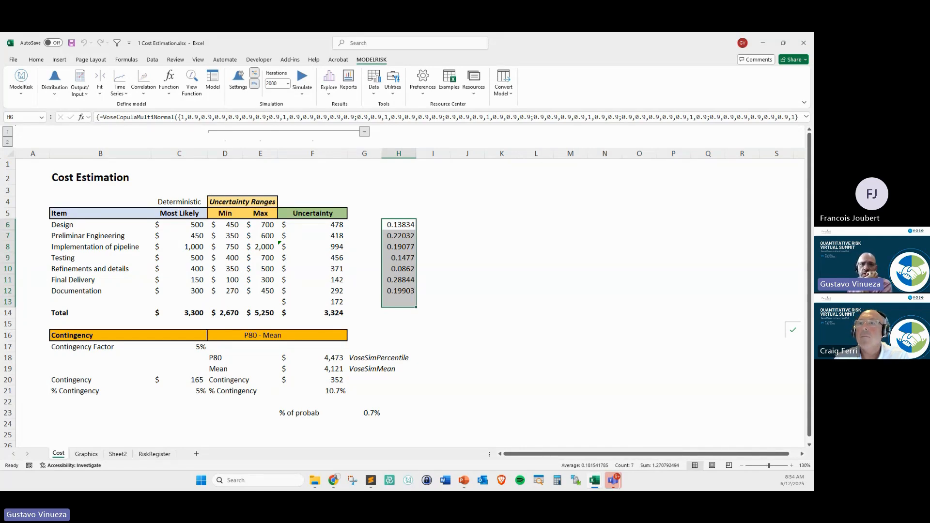
pyautogui.hotkey('alt', 'Tab')
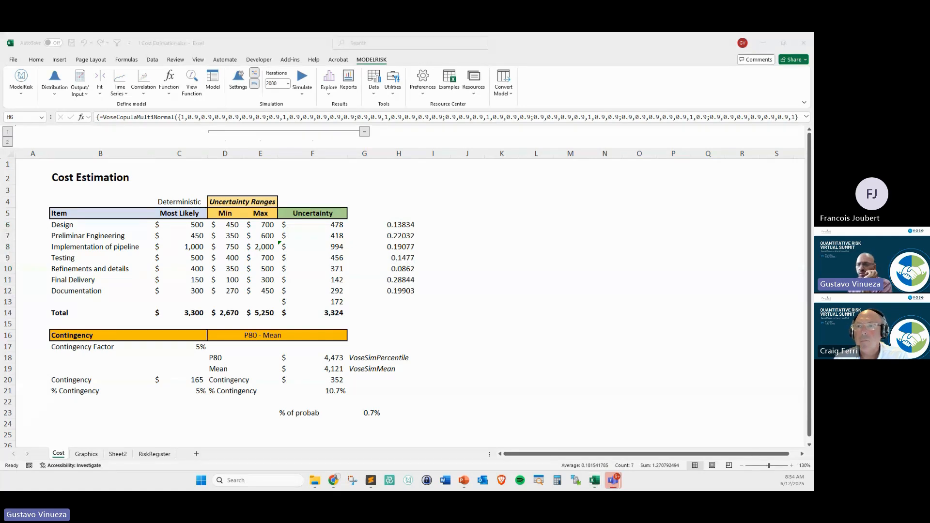